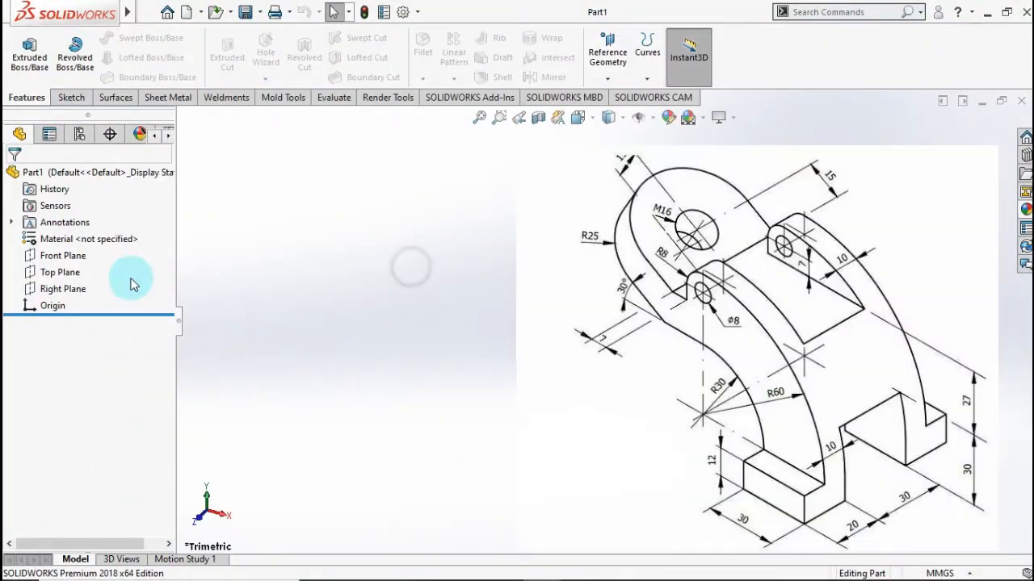
- Start a sketch on the Top Plane and draw a center rectangle about 48 mm wide and 111 mm high, centred on the origin
left_click(57, 273)
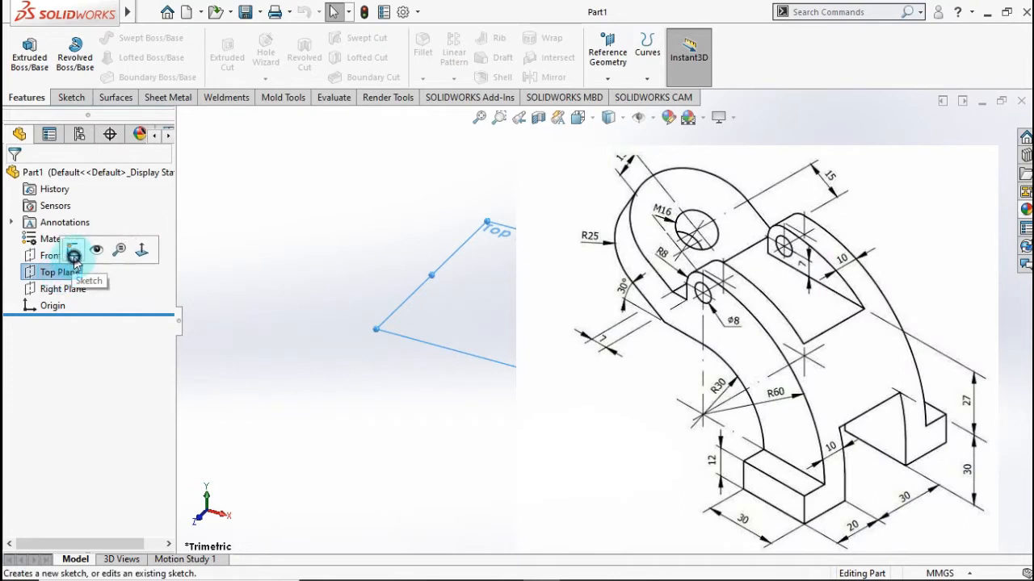
left_click(73, 257)
left_click(116, 57)
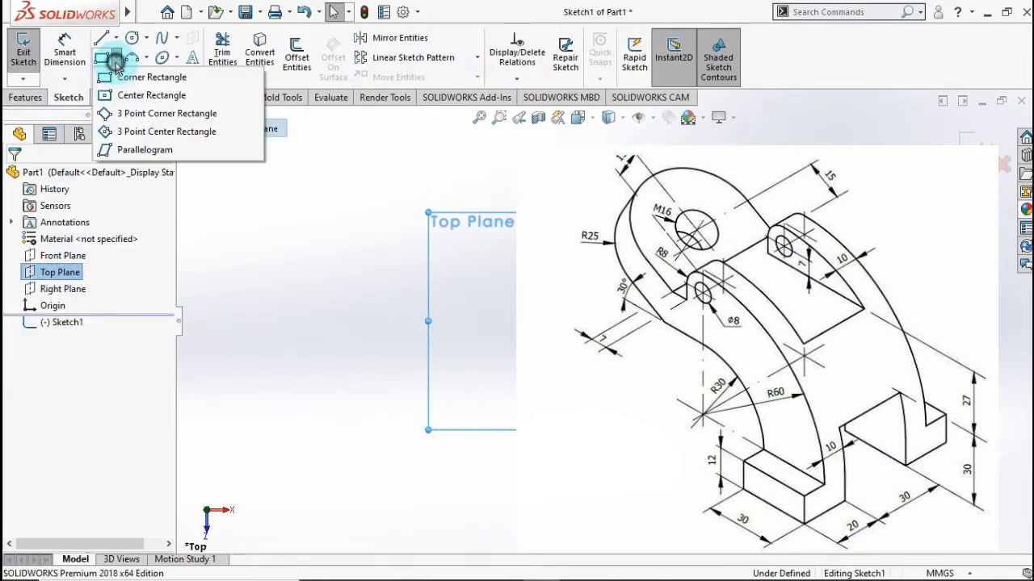
left_click(141, 96)
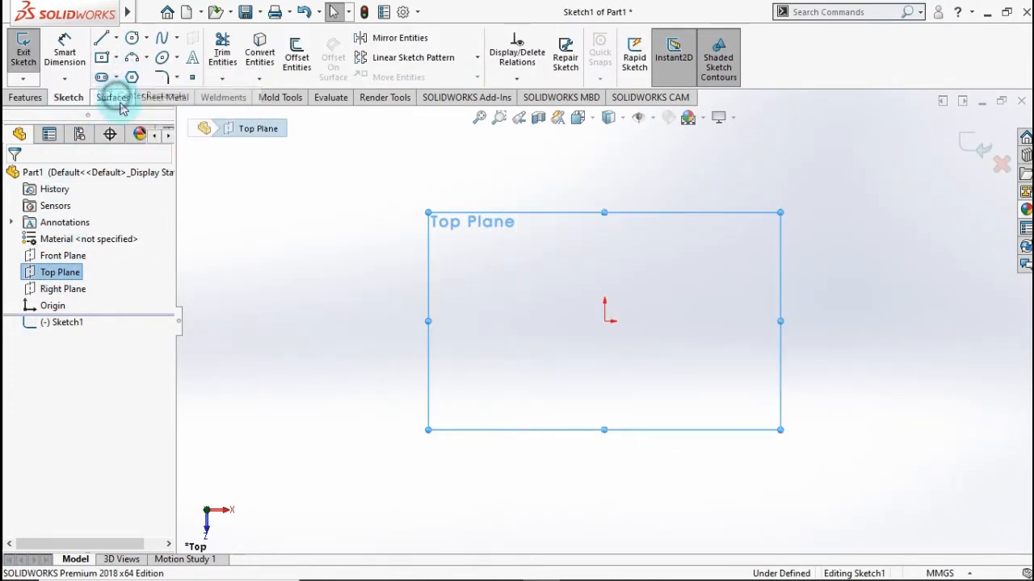
left_click(604, 321)
left_click(529, 213)
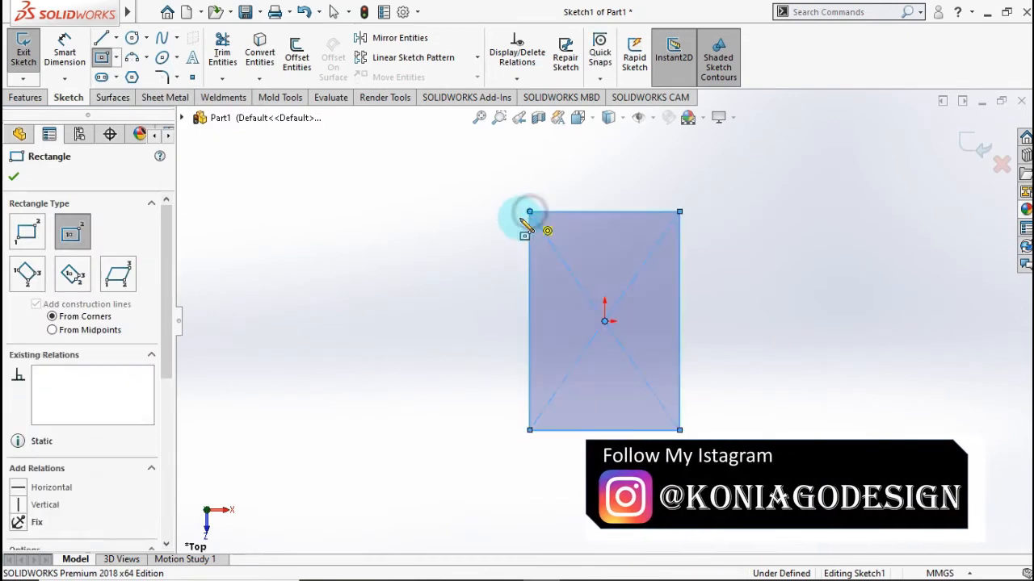
- Dimension the rectangle with a height of 70 mm and a width of 30 mm
left_click(66, 48)
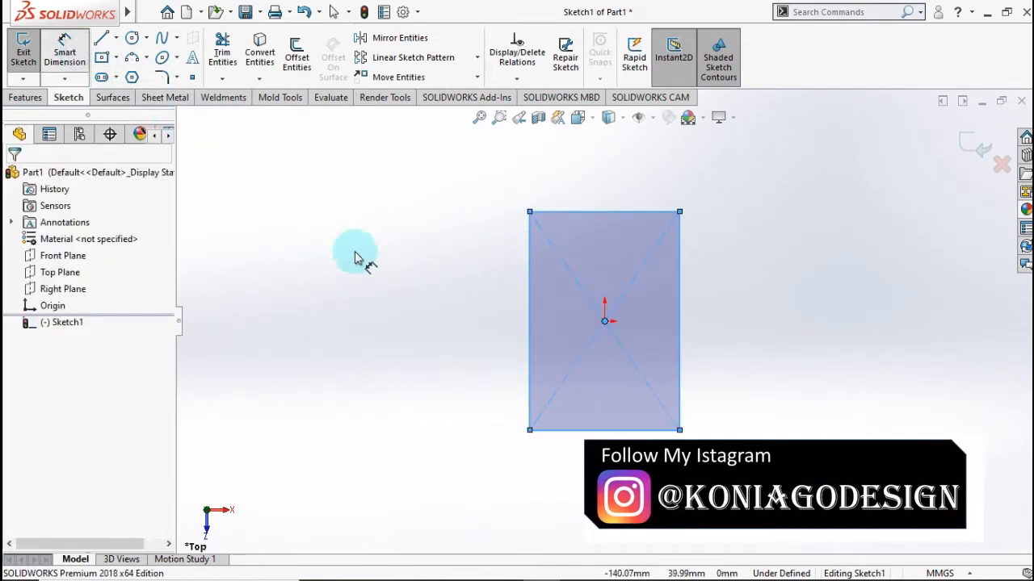
left_click(530, 272)
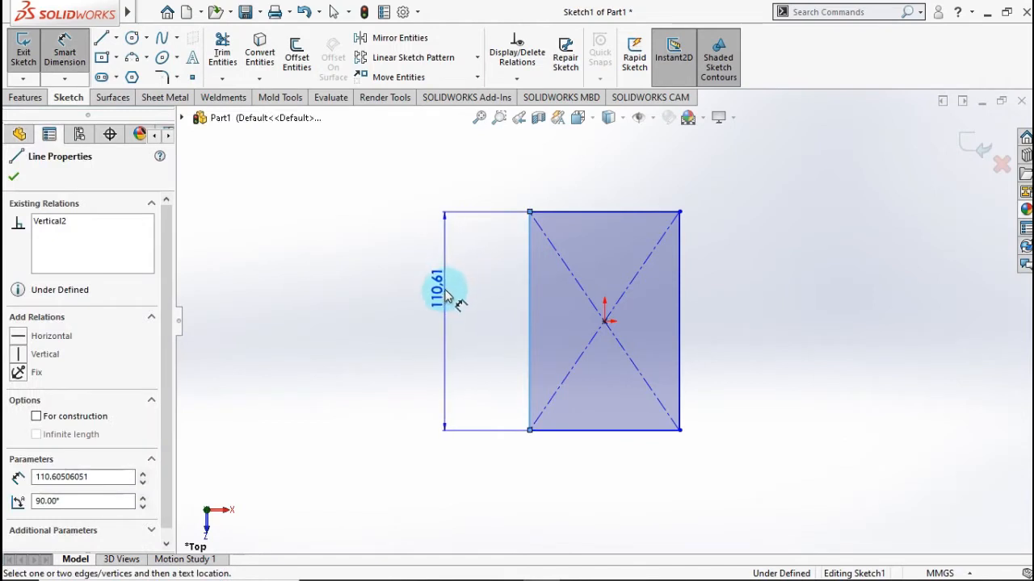
left_click(446, 297)
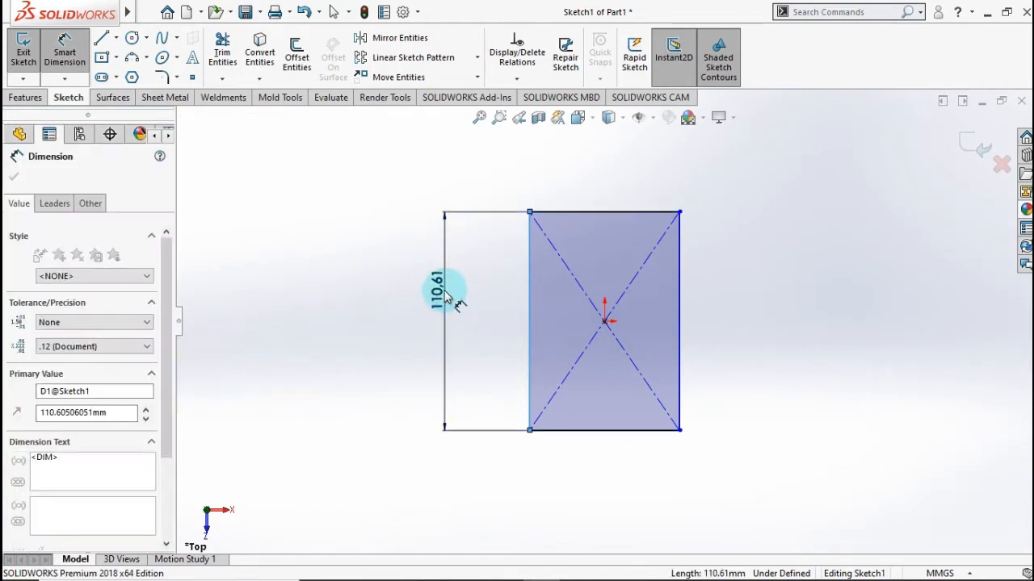
type("70")
left_click(386, 289)
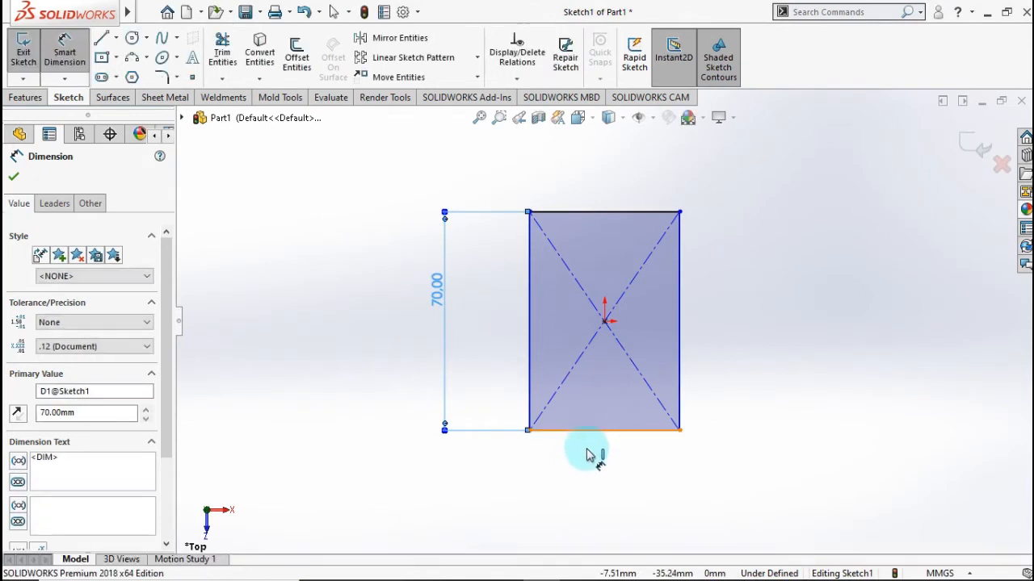
left_click(590, 475)
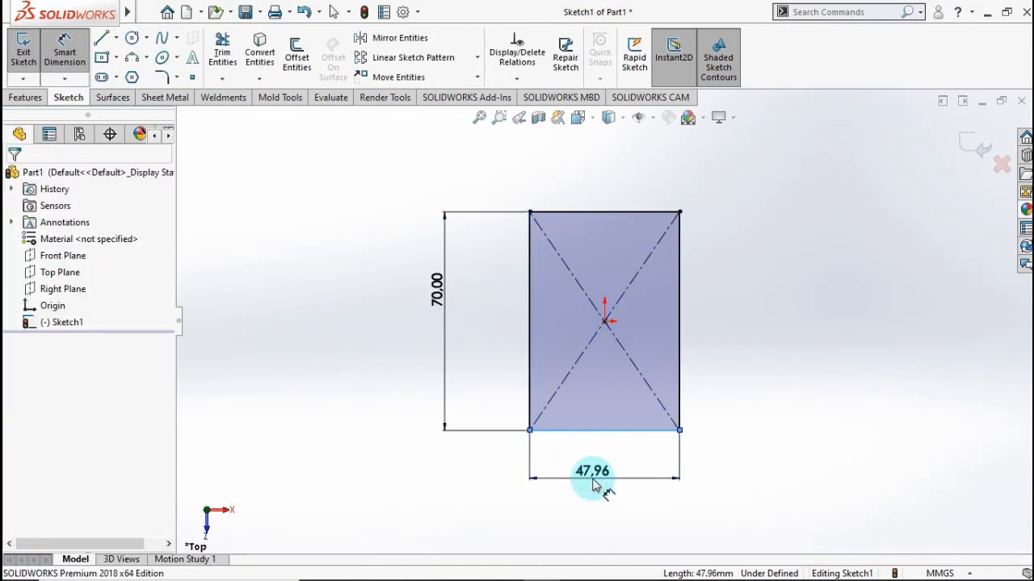
left_click(591, 483)
type("30")
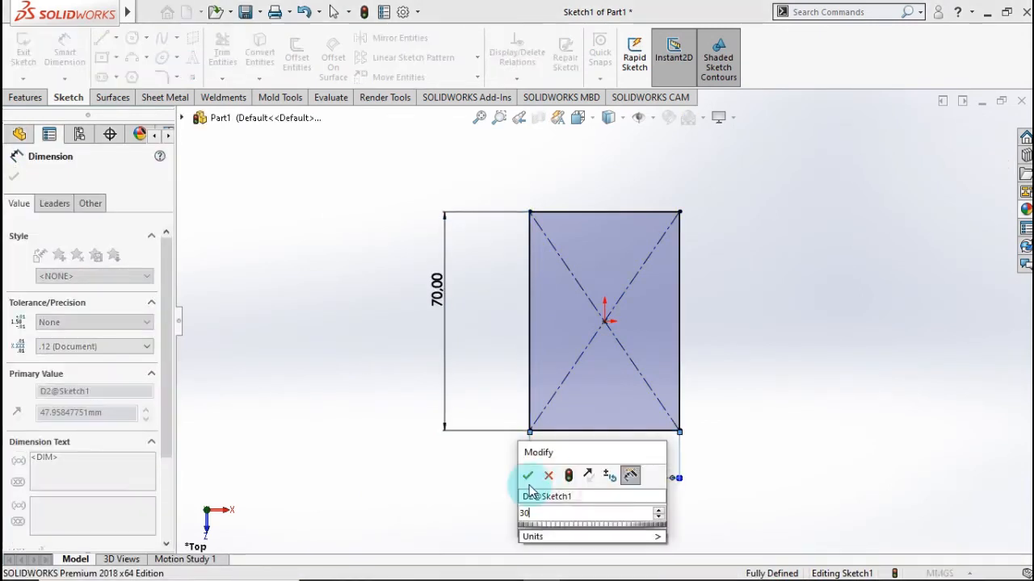
left_click(521, 479)
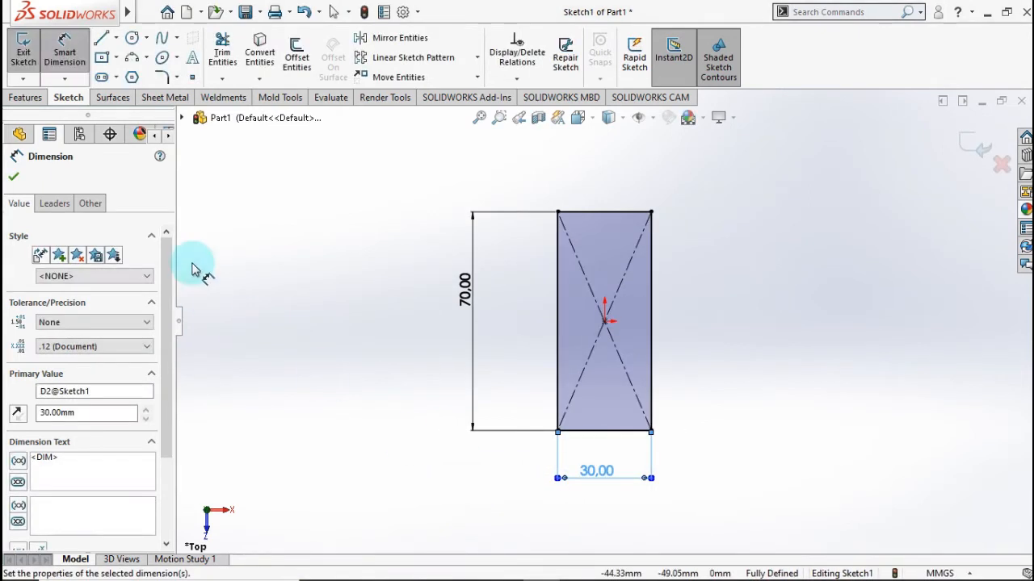
left_click(16, 178)
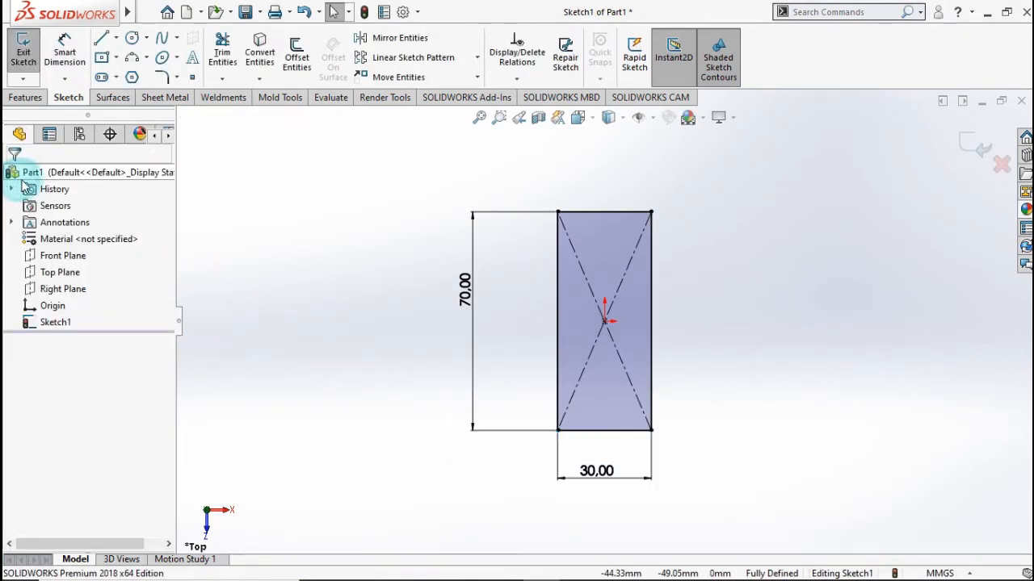
- Extrude the rectangle upward as a blind boss 12 mm deep
left_click(25, 97)
left_click(30, 54)
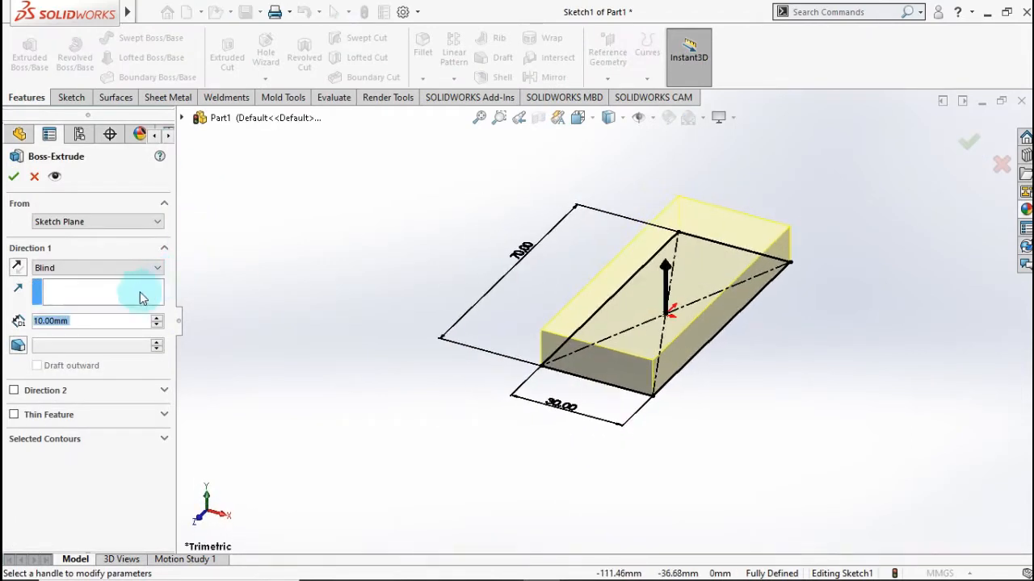
type("12")
key("Return")
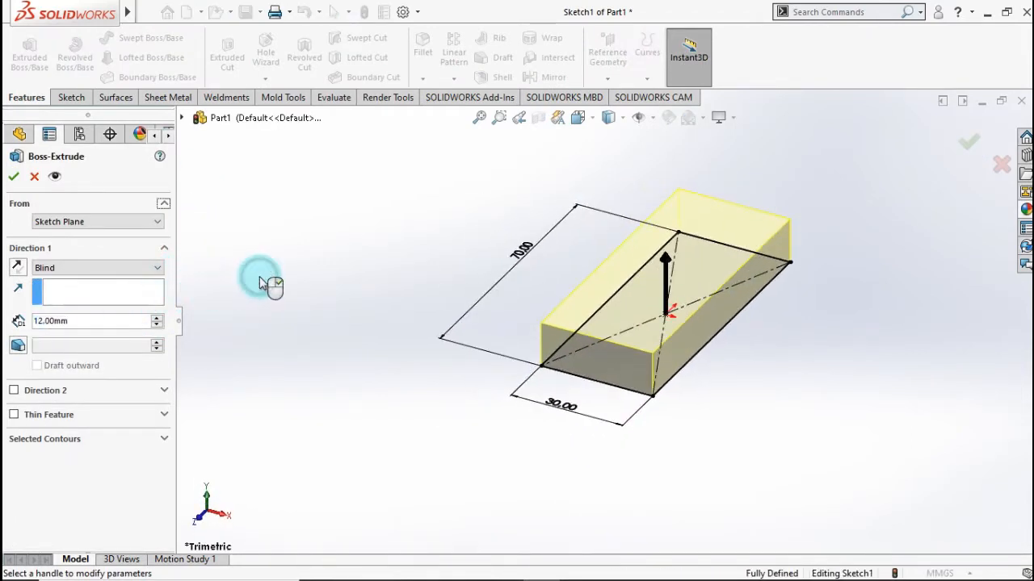
left_click(14, 177)
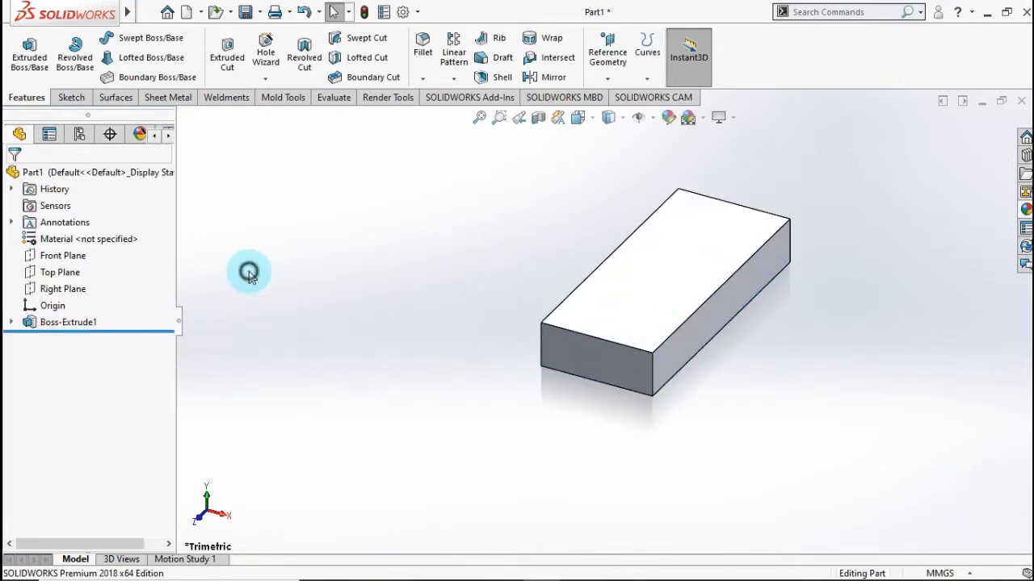
- On the Front Plane, sketch two concentric circles of about 26 mm and 49 mm radius, centred beside the block level with its top edge
left_click(81, 260)
left_click(91, 245)
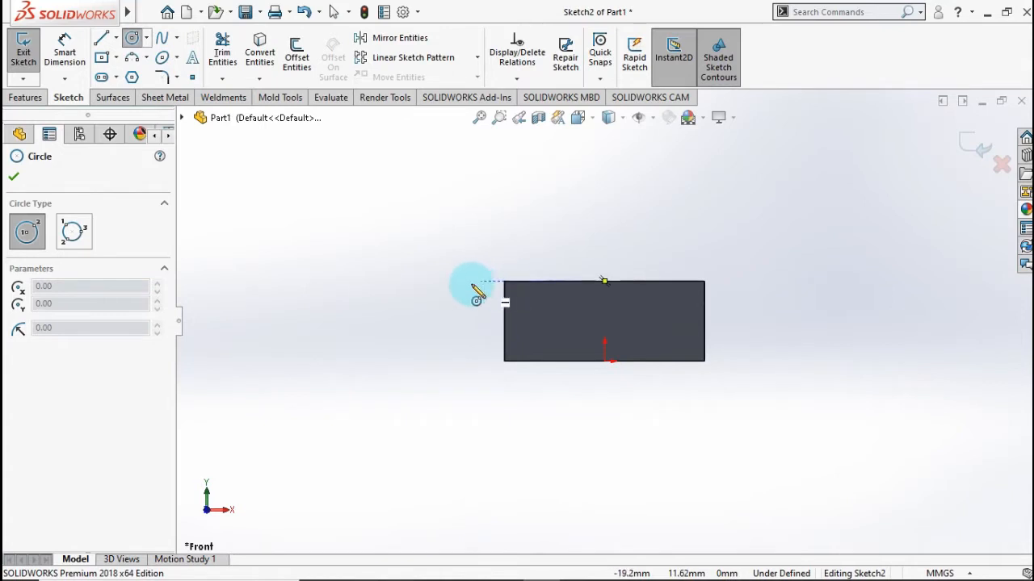
left_click_drag(345, 281, 520, 281)
key("z")
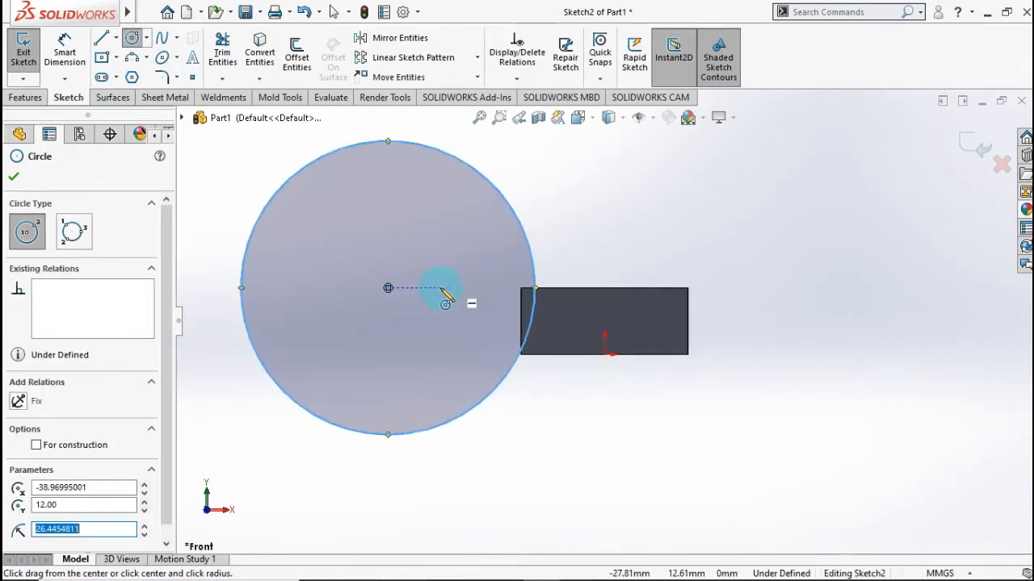
left_click(389, 287)
key("z")
key("z")
key("z")
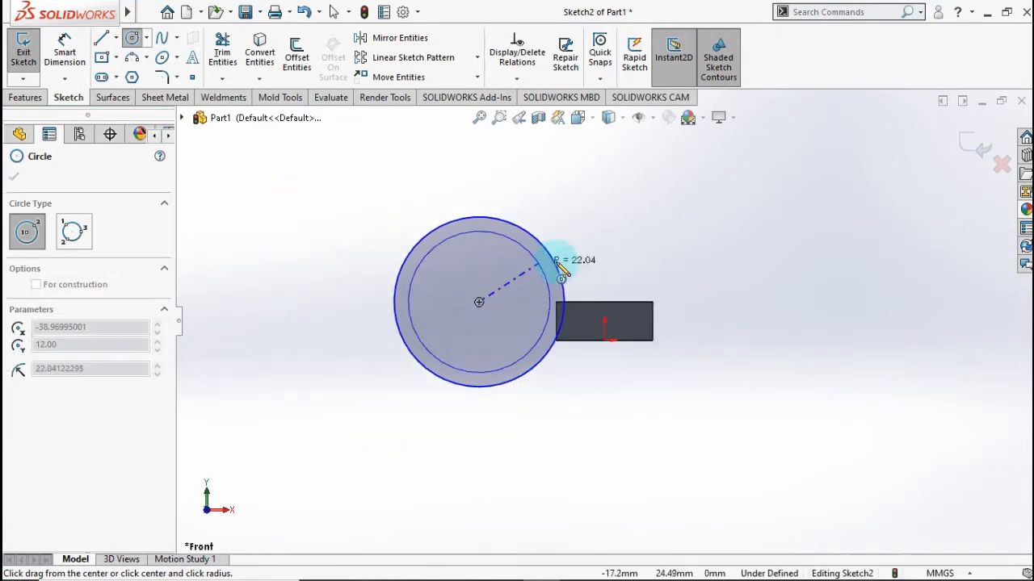
left_click(631, 259)
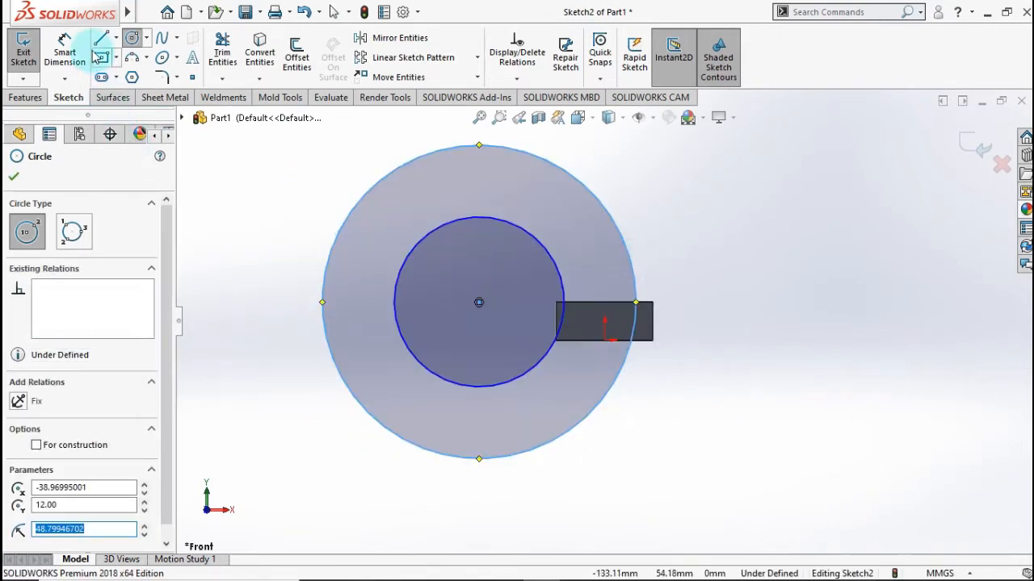
- Set the horizontal distance between the circles' centre and the block's nearest top corner to 30 mm
left_click(66, 49)
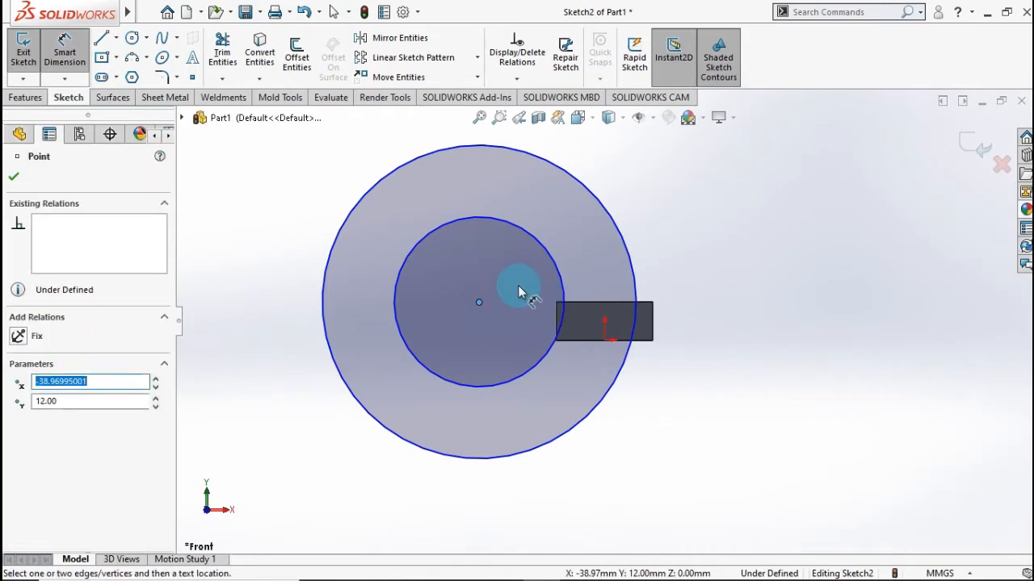
left_click(556, 302)
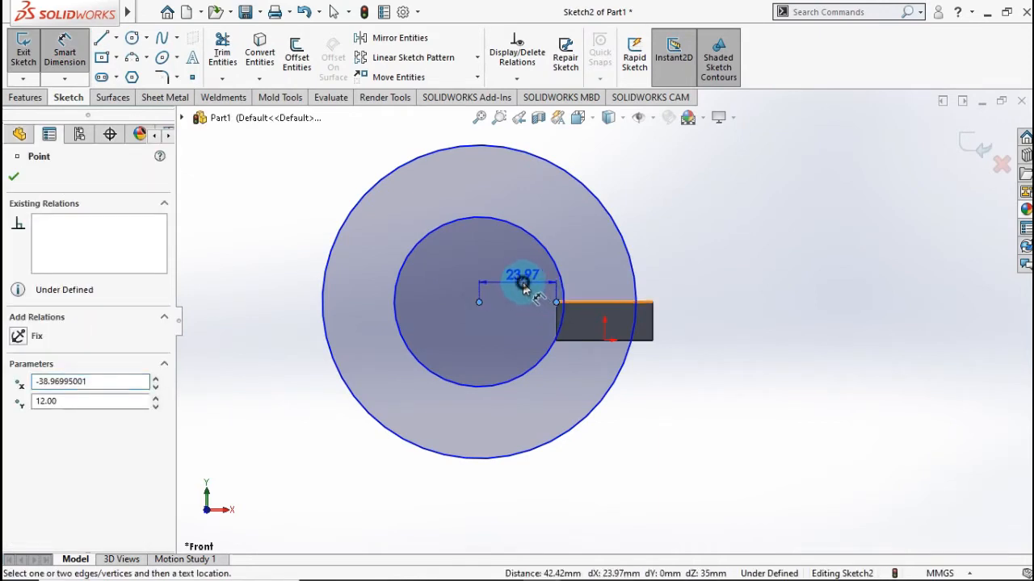
left_click(523, 282)
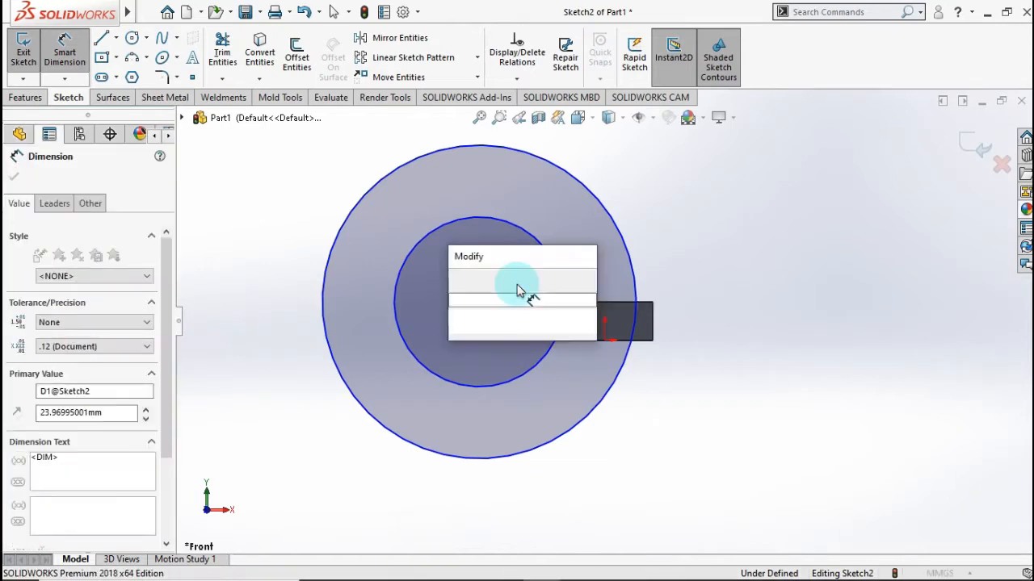
left_click(464, 280)
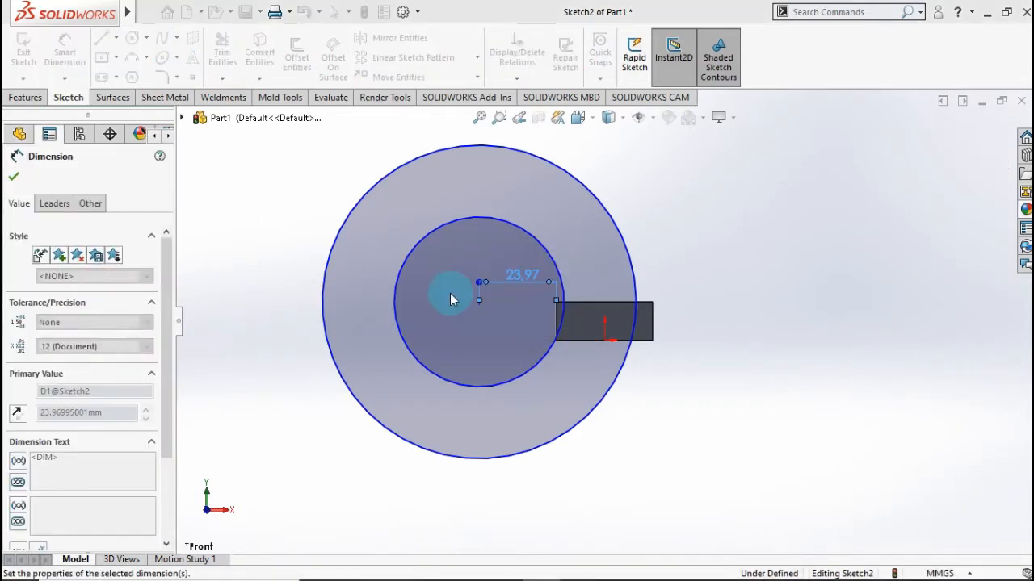
- Dimension the inner circle to a diameter of 60 mm and the outer circle to 120 mm
left_click(389, 259)
left_click(247, 281)
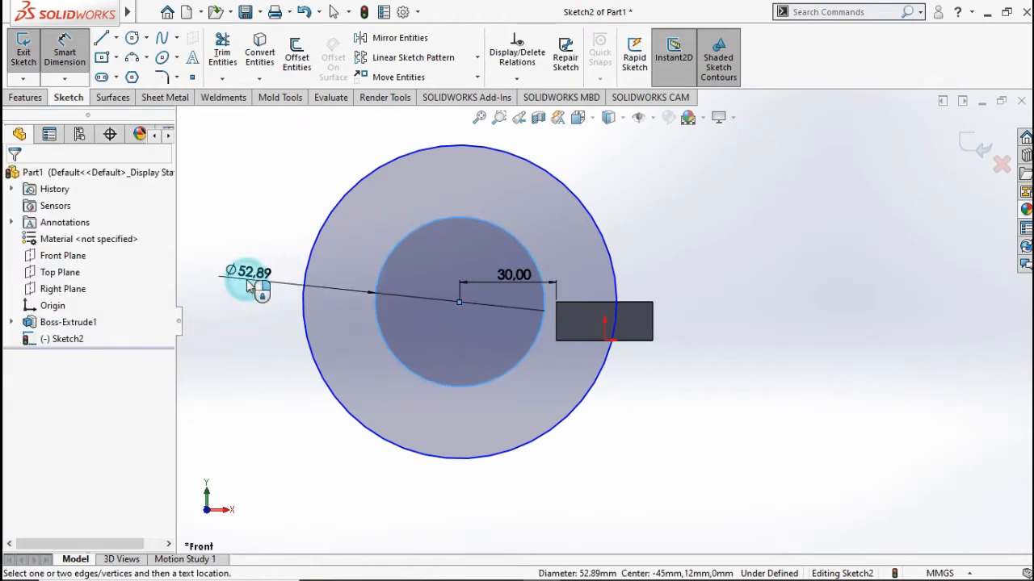
type("60")
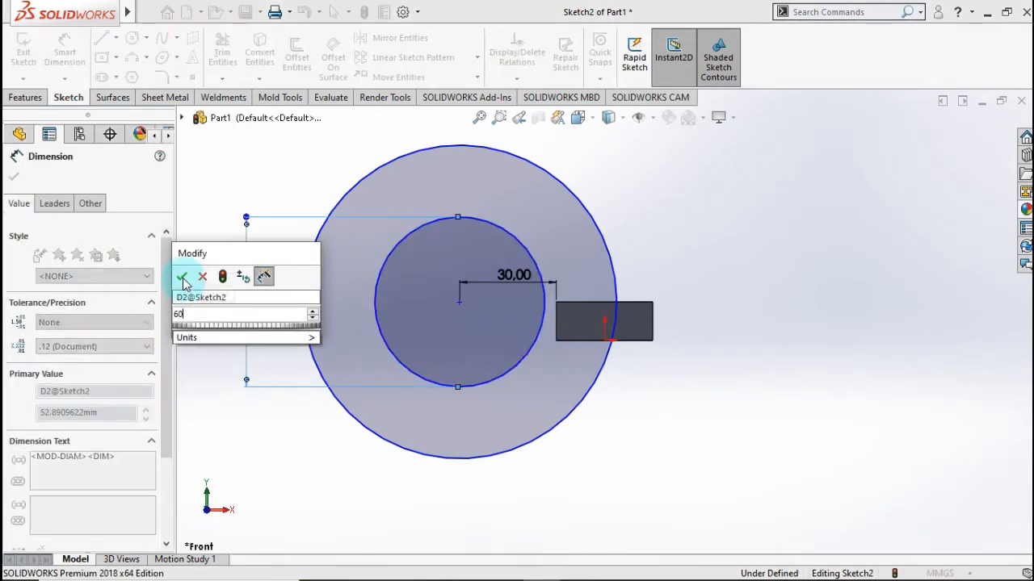
left_click(183, 279)
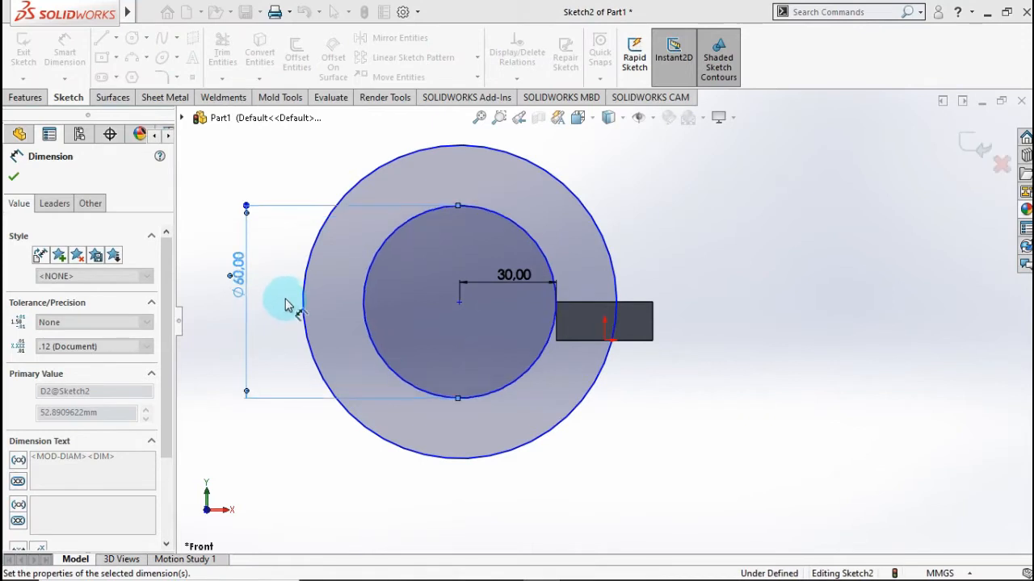
left_click(307, 281)
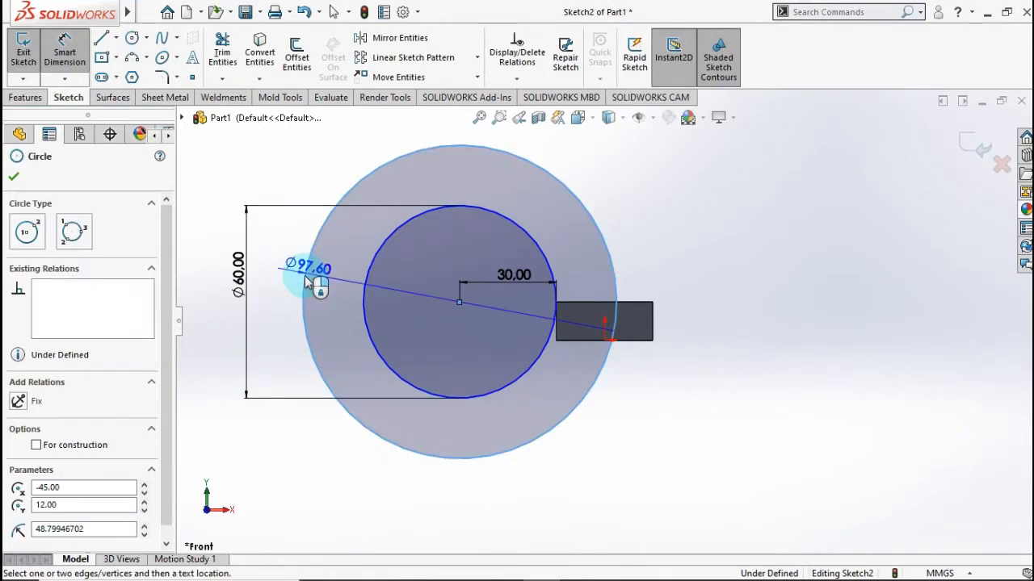
scroll(292, 281, "up", 2)
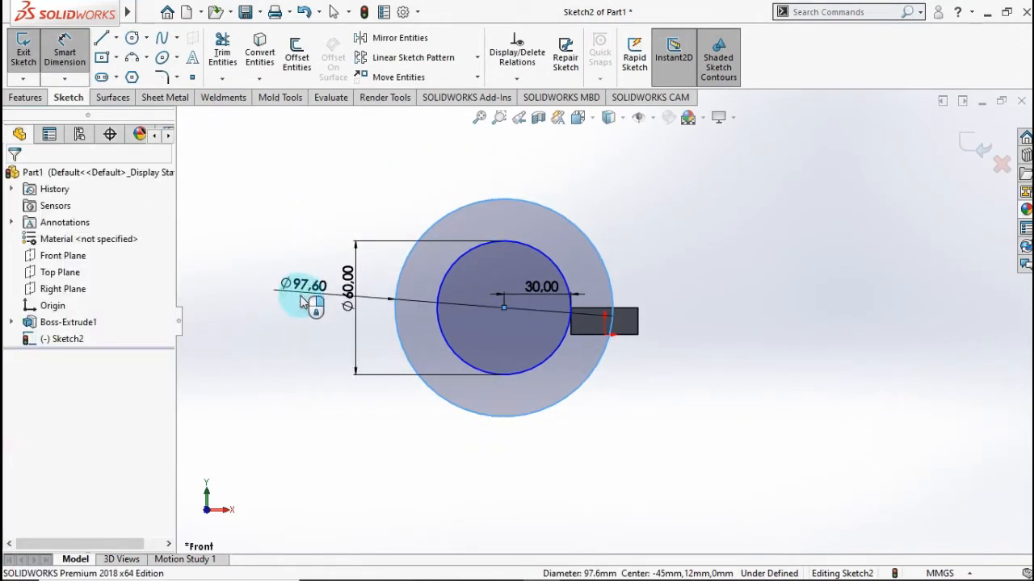
left_click(329, 309)
type("120")
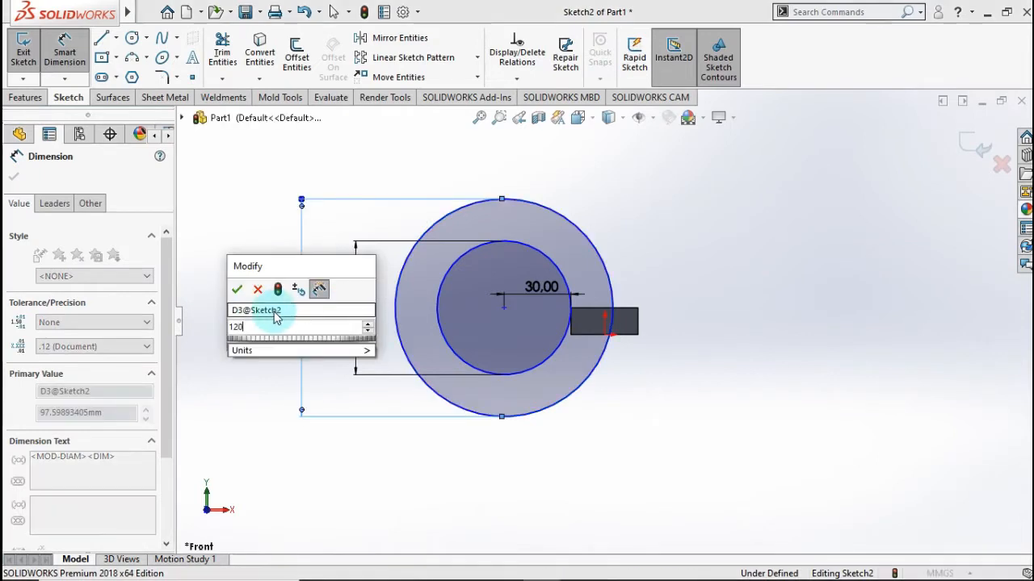
left_click(239, 290)
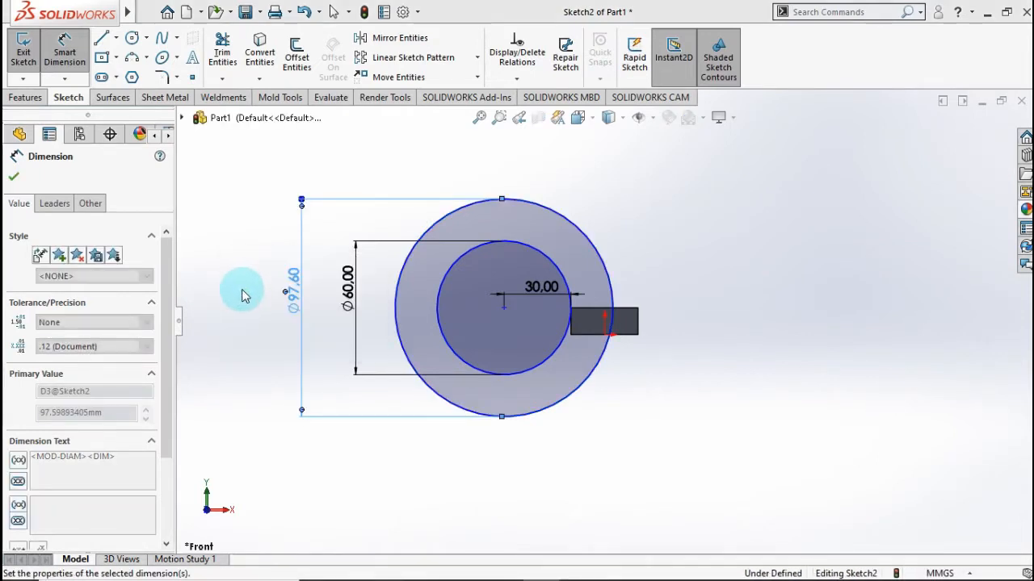
left_click(13, 176)
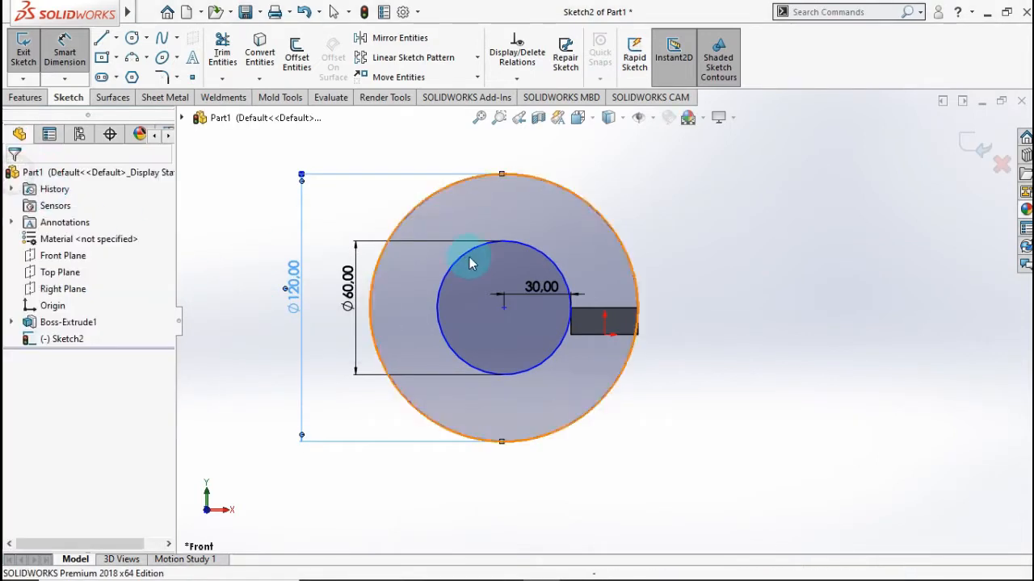
- Convert the block's top edge into the sketch and draw a 60 mm vertical line from the circles' centre up to the outer circle
left_click(620, 308)
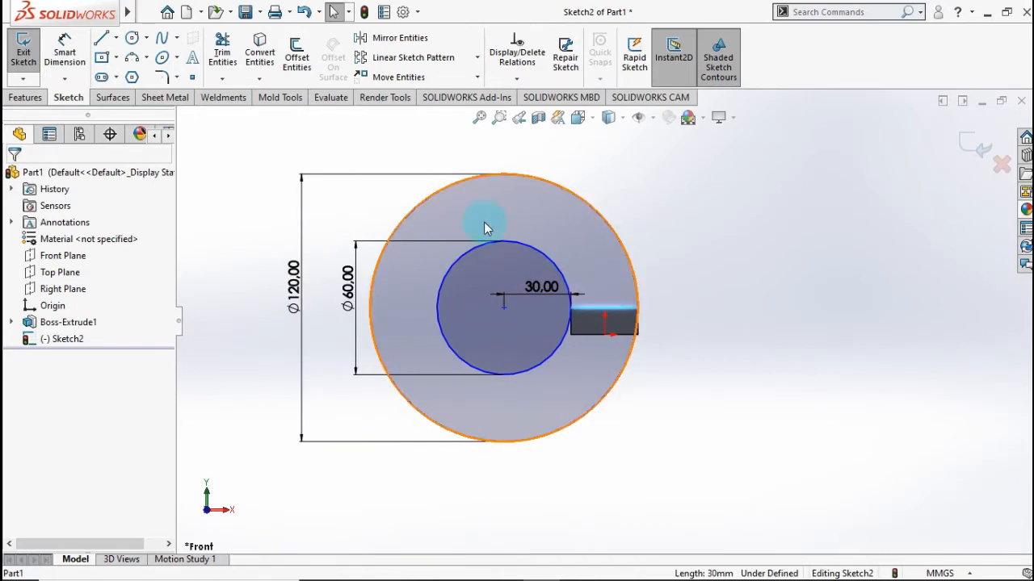
left_click(262, 52)
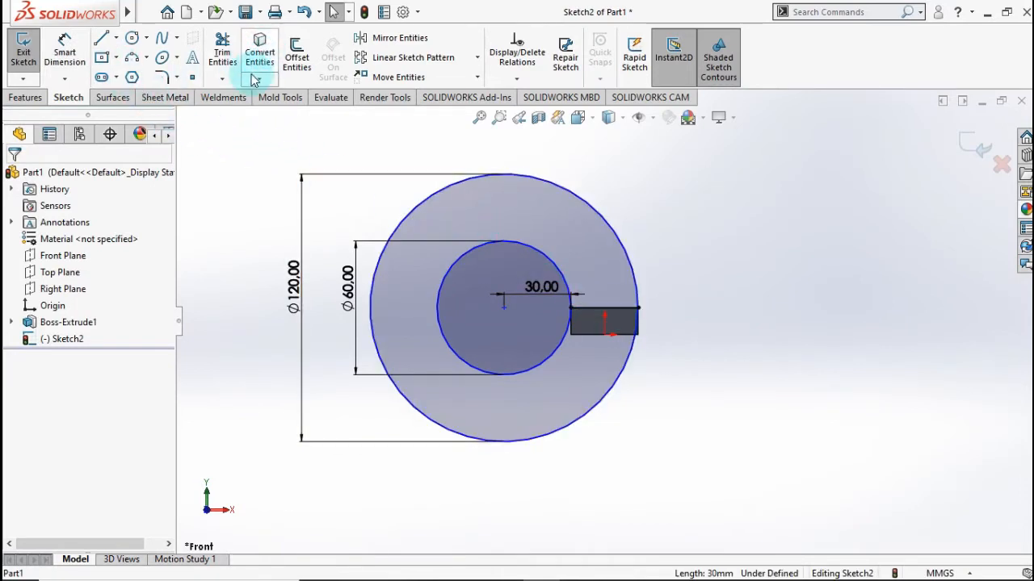
left_click(101, 40)
left_click(503, 308)
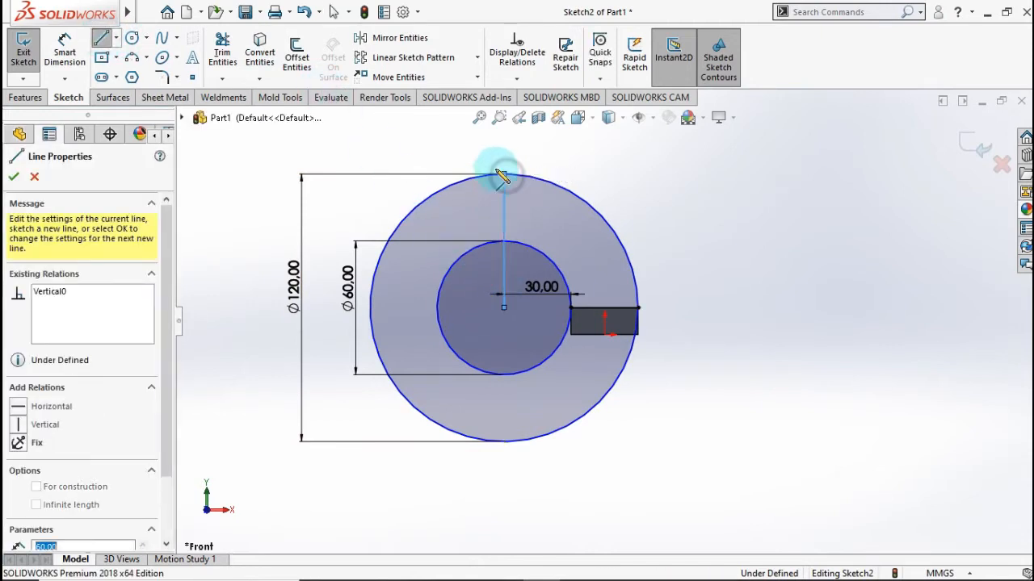
- Trim the circles and vertical line to a quarter ring above the block, and delete the sketch's 30 mm horizontal dimension
left_click(214, 51)
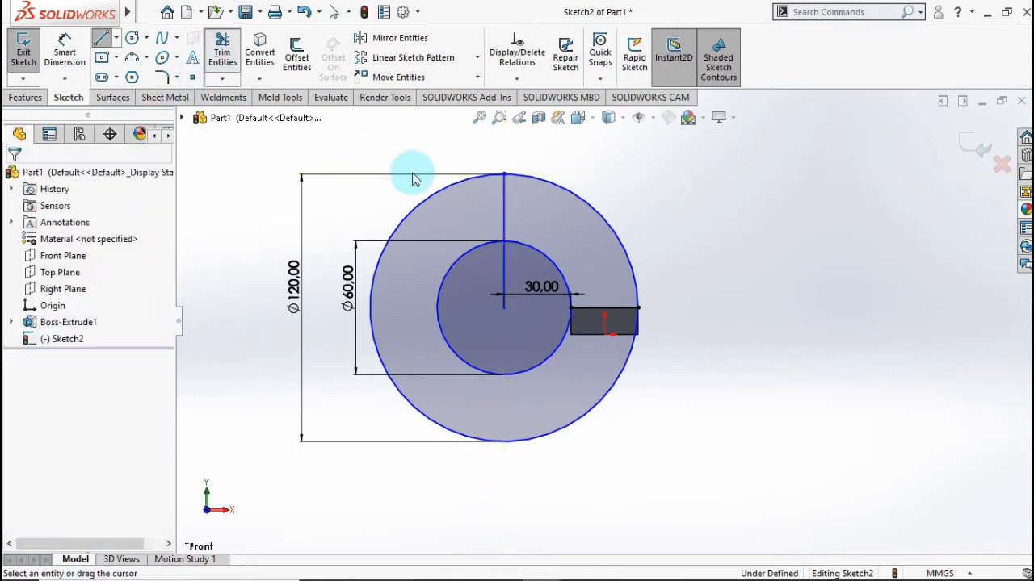
mouse_move(412, 178)
left_mouse_down()
mouse_move(512, 363)
mouse_move(508, 286)
mouse_move(611, 445)
mouse_move(565, 411)
mouse_move(516, 315)
left_mouse_up()
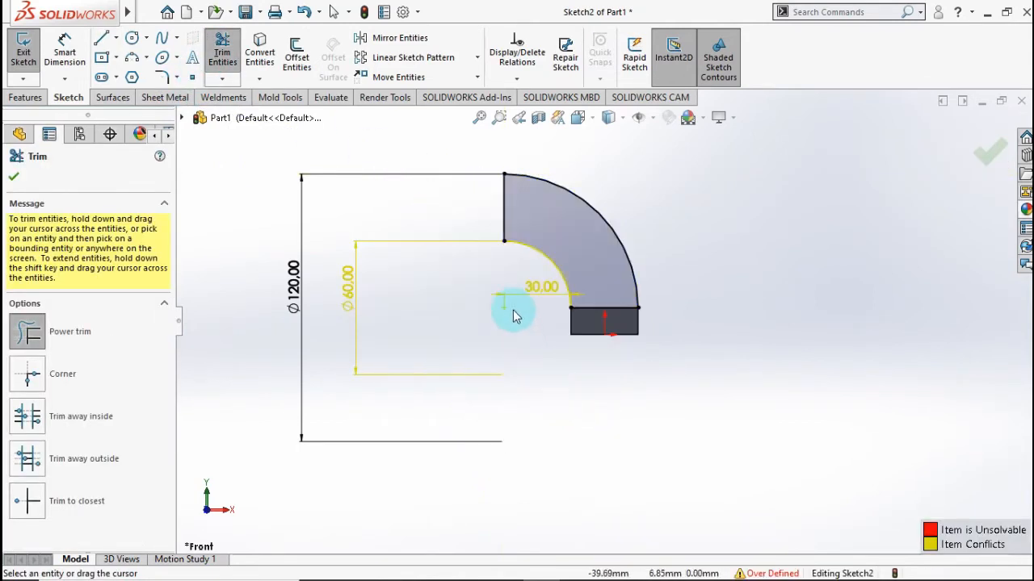
left_click(12, 177)
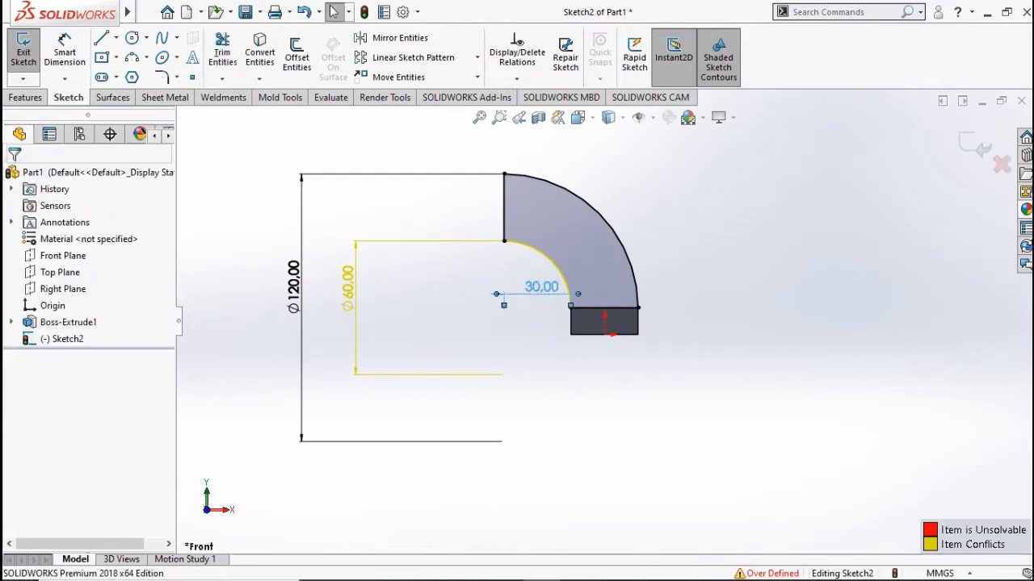
left_click(535, 287)
key("Delete")
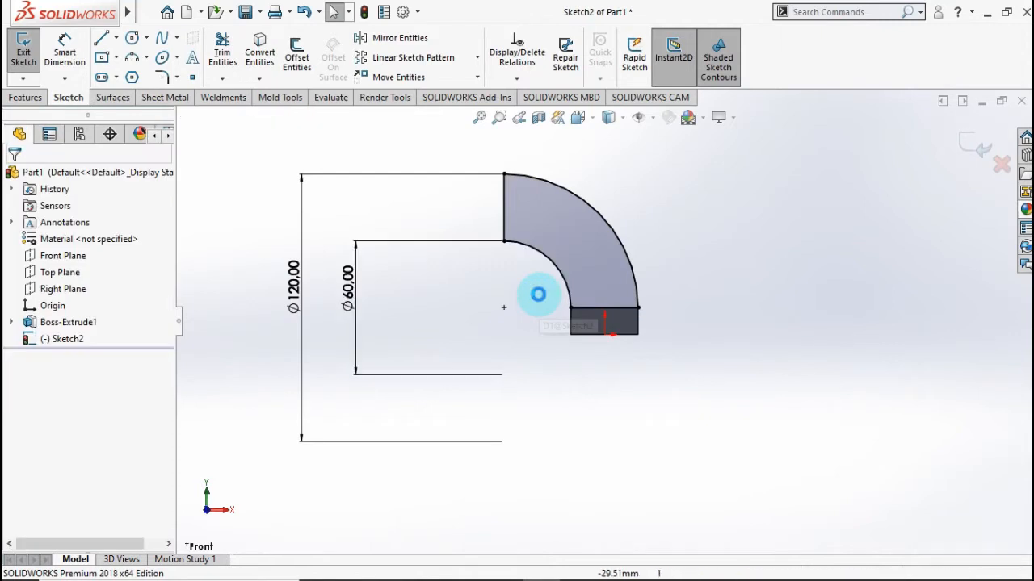
- Extrude the quarter-ring profile as a boss 50 mm about the mid plane, merged with the base
left_click(32, 97)
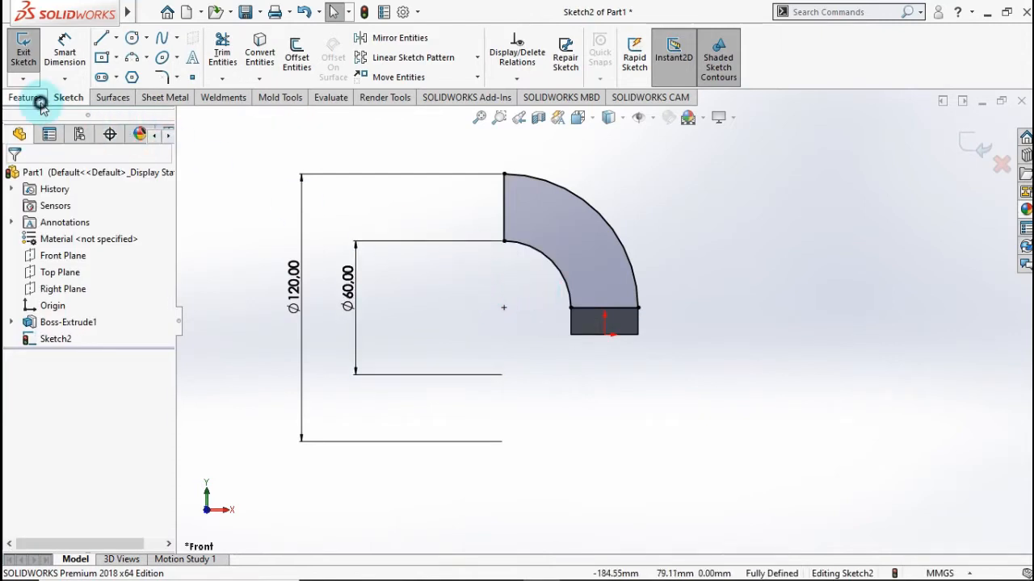
left_click(29, 65)
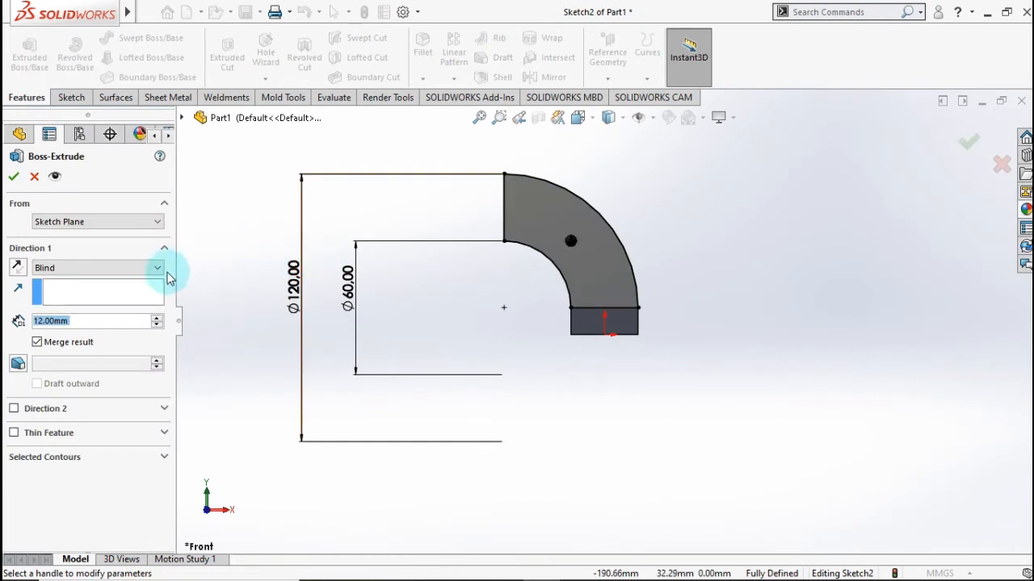
left_click(167, 273)
left_click(124, 338)
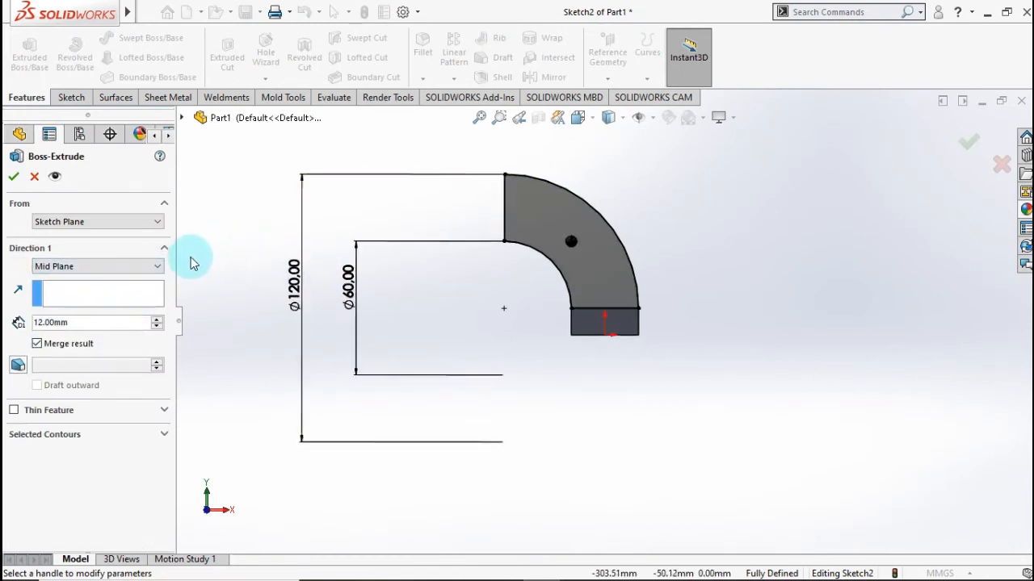
key("ctrl+7")
left_click(97, 322)
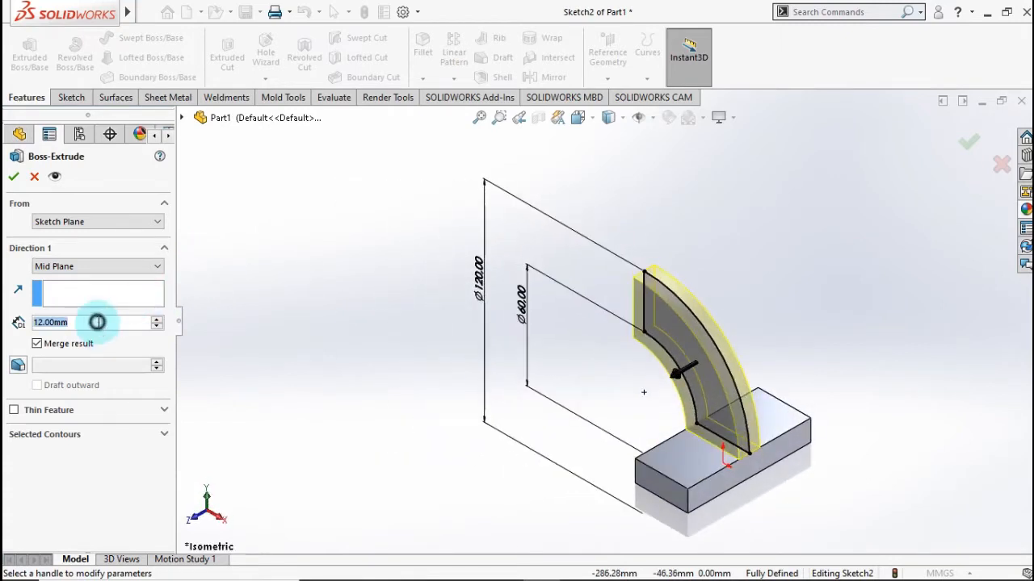
type("50")
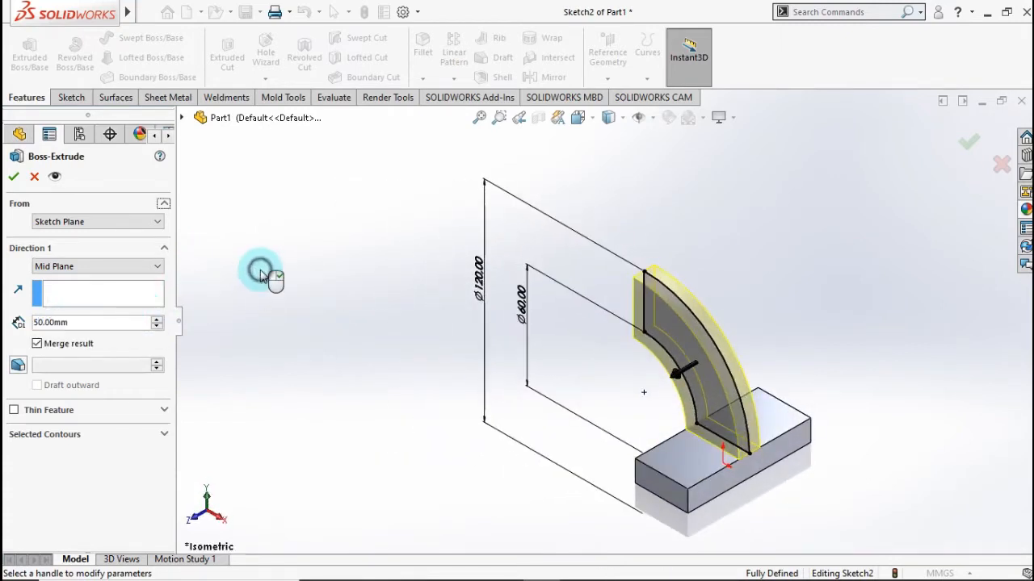
left_click(13, 181)
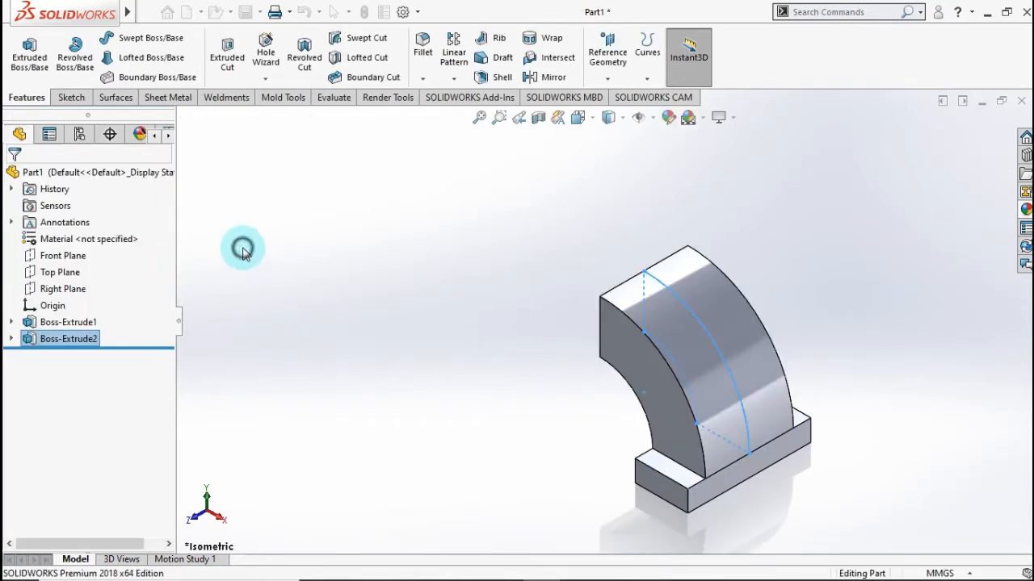
- Start a Front Plane sketch and draw a line outward from the arm's upper end corner, one straight down, and one outward about 8.4 mm
left_click(65, 257)
left_click(78, 236)
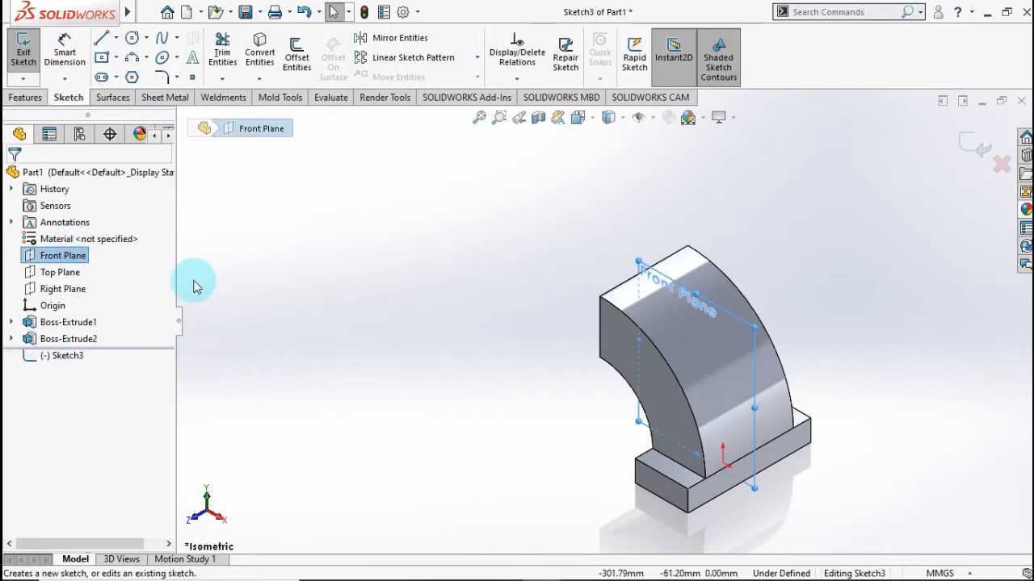
left_click(332, 303)
middle_click_drag(333, 267, 385, 346, "ctrl")
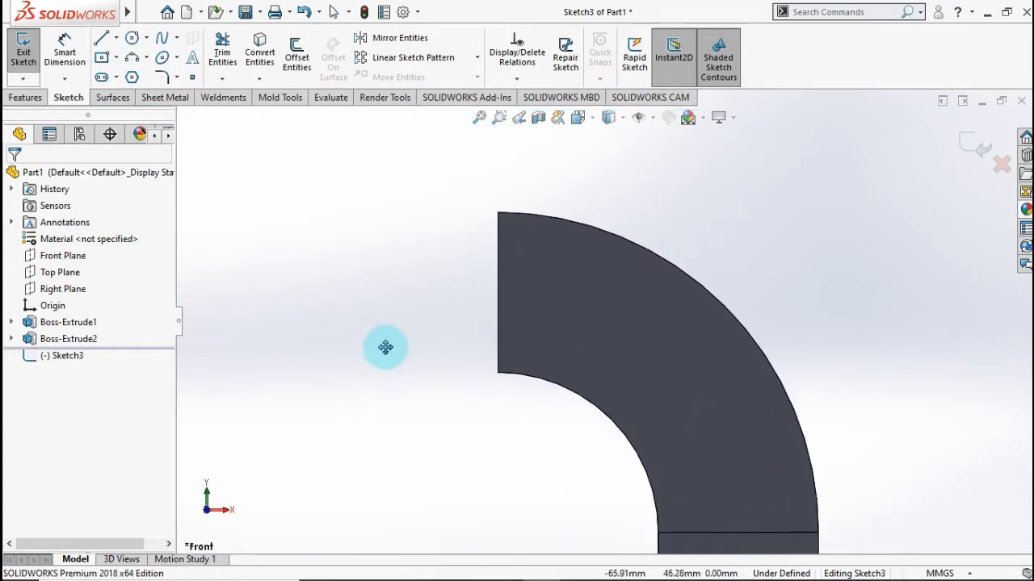
left_click(101, 41)
left_click(498, 214)
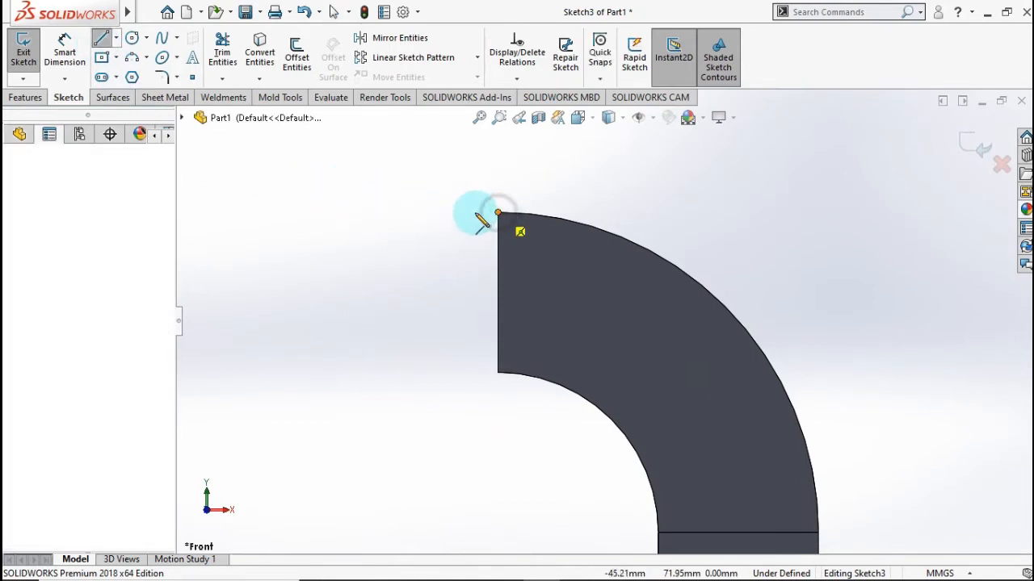
left_click(449, 213)
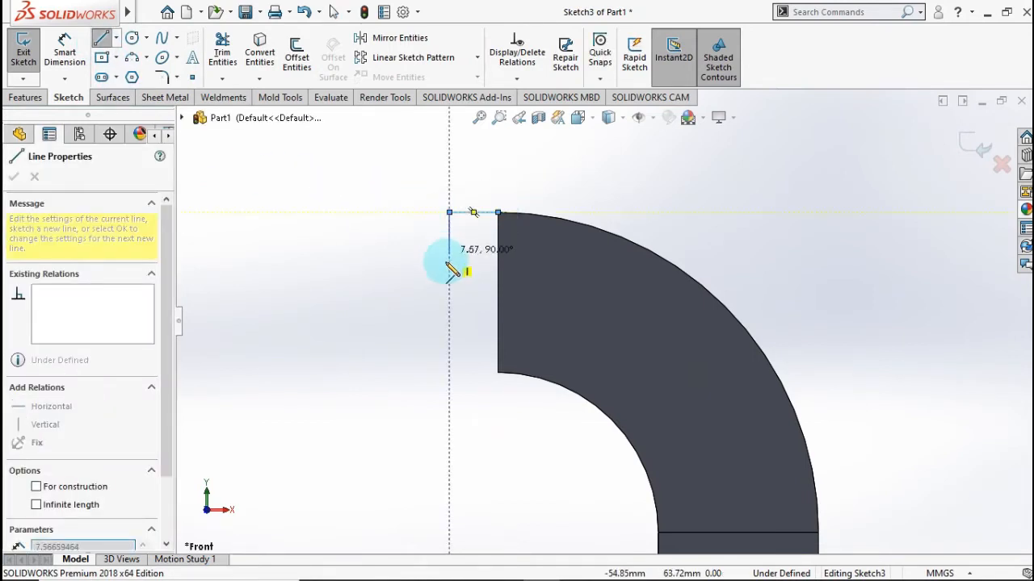
left_click(449, 298)
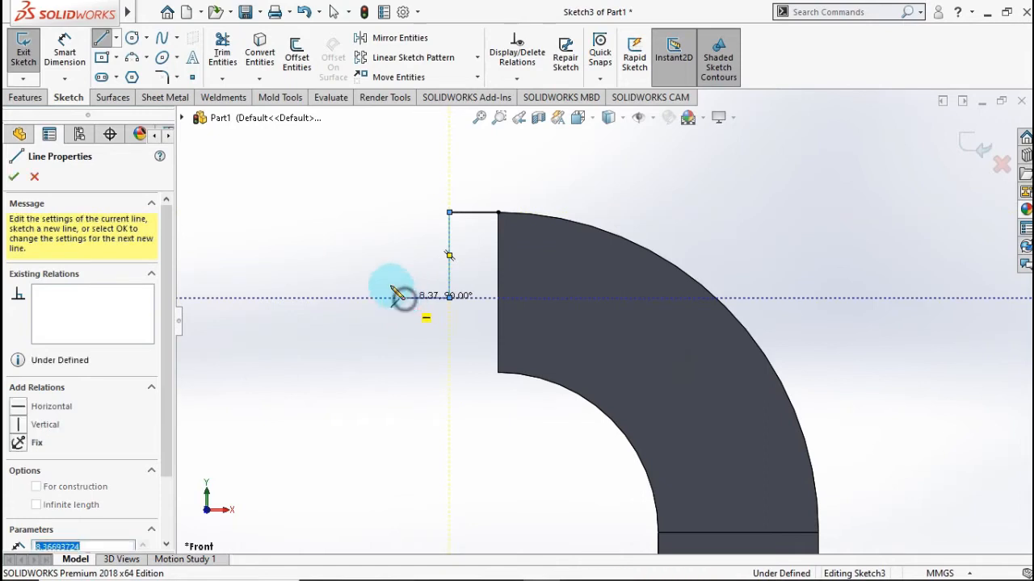
left_click(405, 298)
- Add a slanted leg with a perpendicular end and a lower edge about 28.5 mm long, and close the profile along the arm's end face
left_click(316, 221)
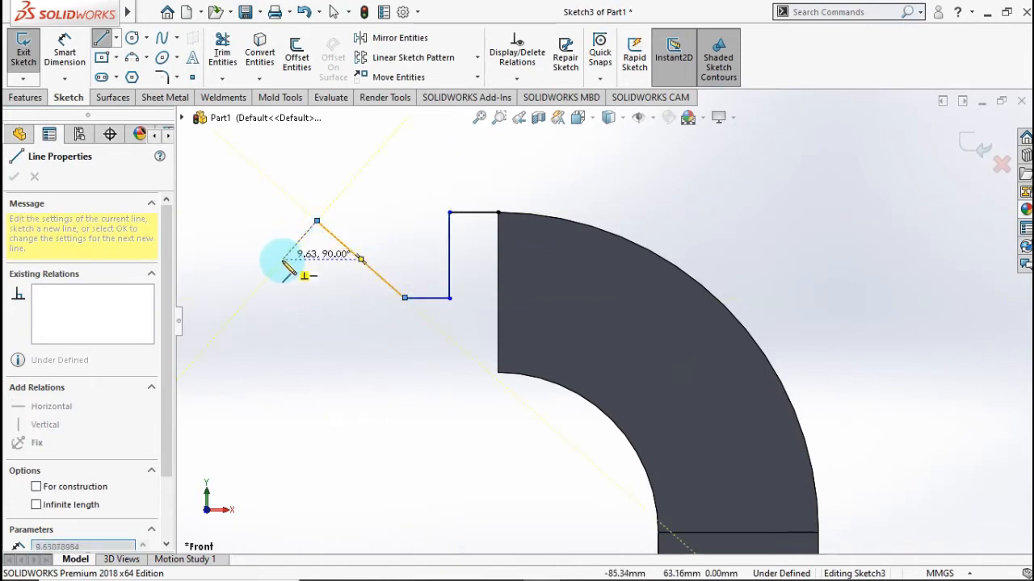
left_click(278, 263)
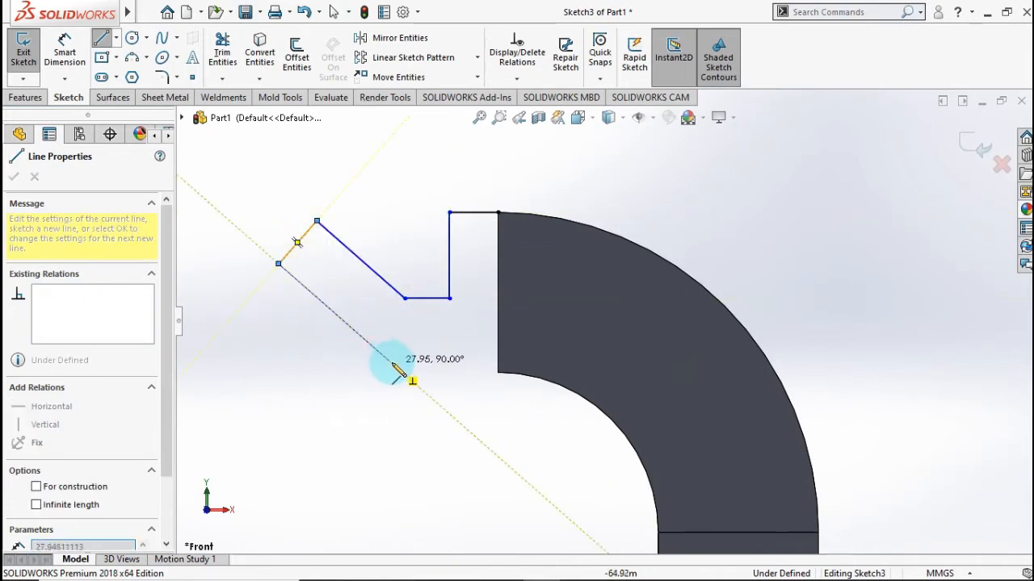
left_click(393, 364)
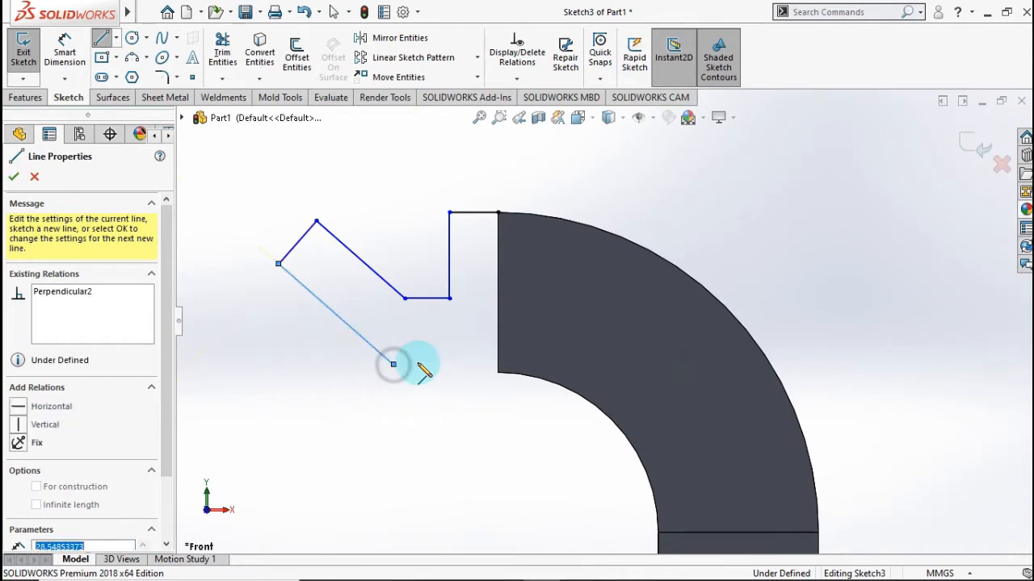
left_click(499, 372)
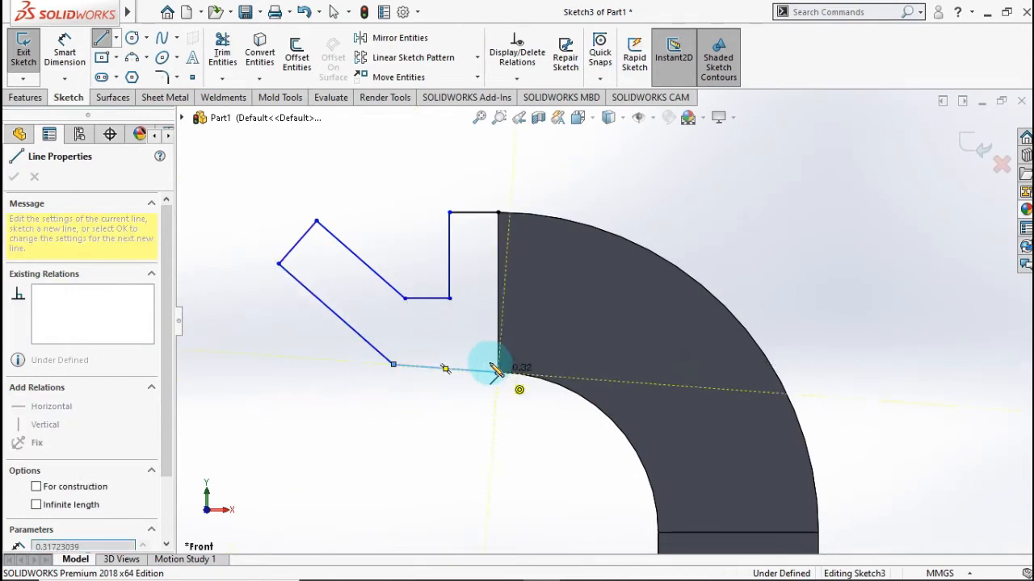
left_click(498, 212)
key("Escape")
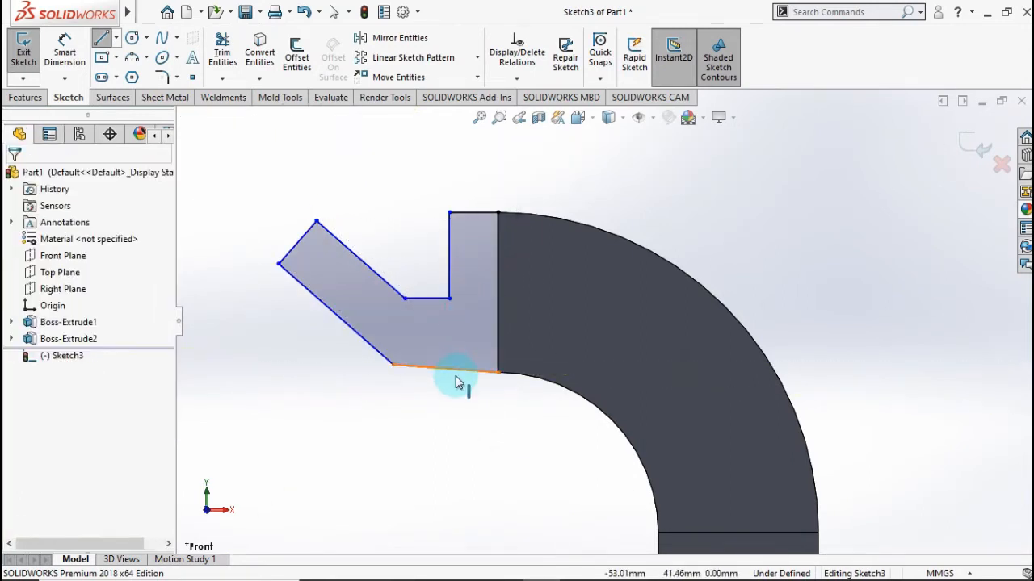
- Make the profile's bottom line, which meets the arm's lower end corner, horizontal
left_click(456, 374)
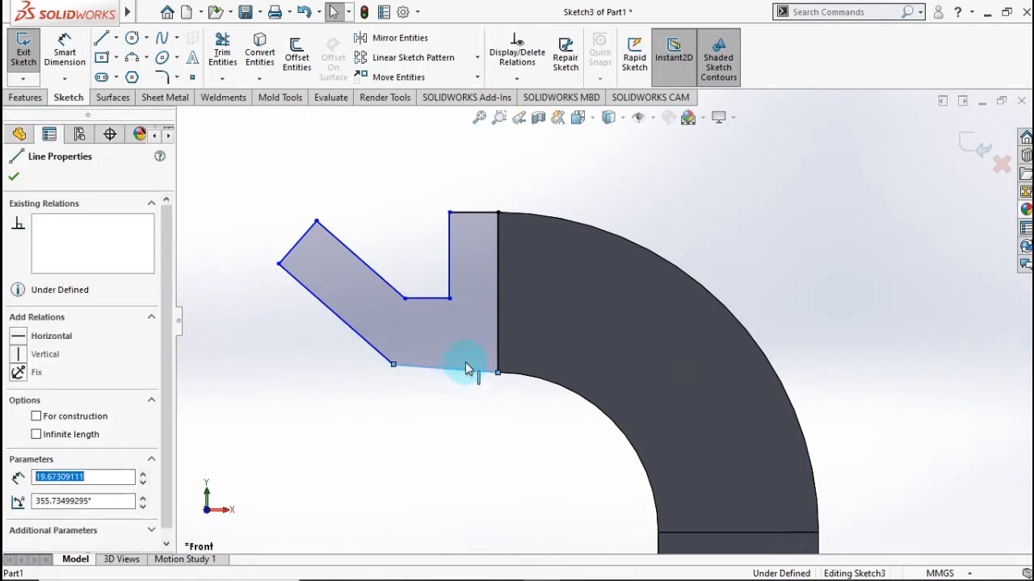
right_click(467, 365)
left_click(477, 238)
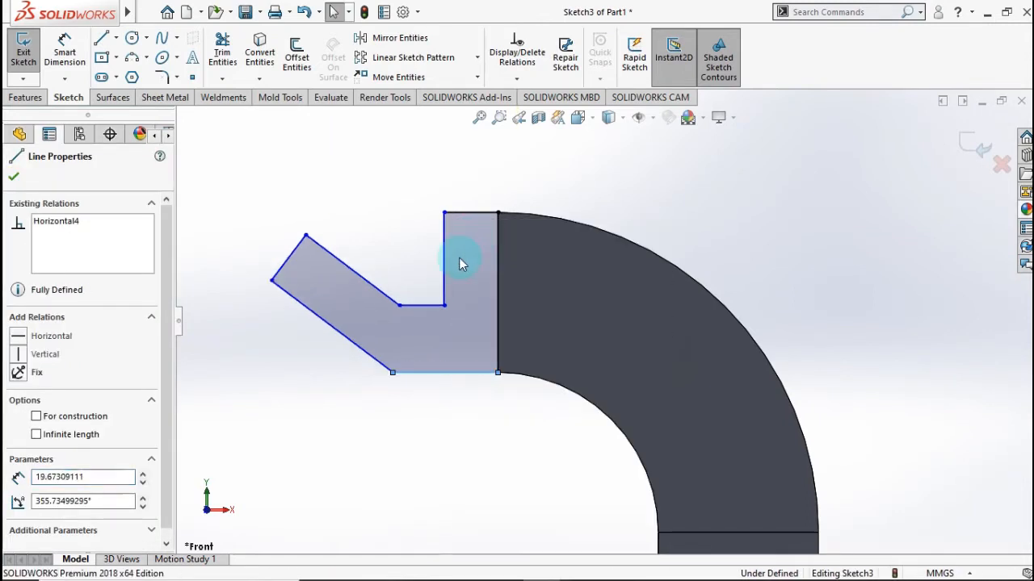
- Dimension the profile's top edge to 8 mm and the short horizontal floor of the notch to 7 mm
left_click(66, 56)
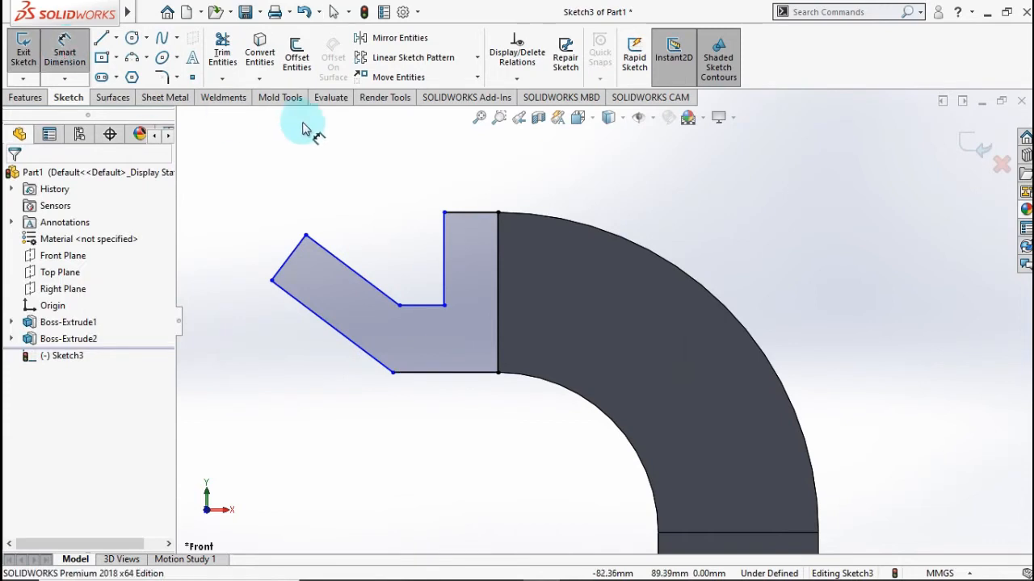
left_click(473, 209)
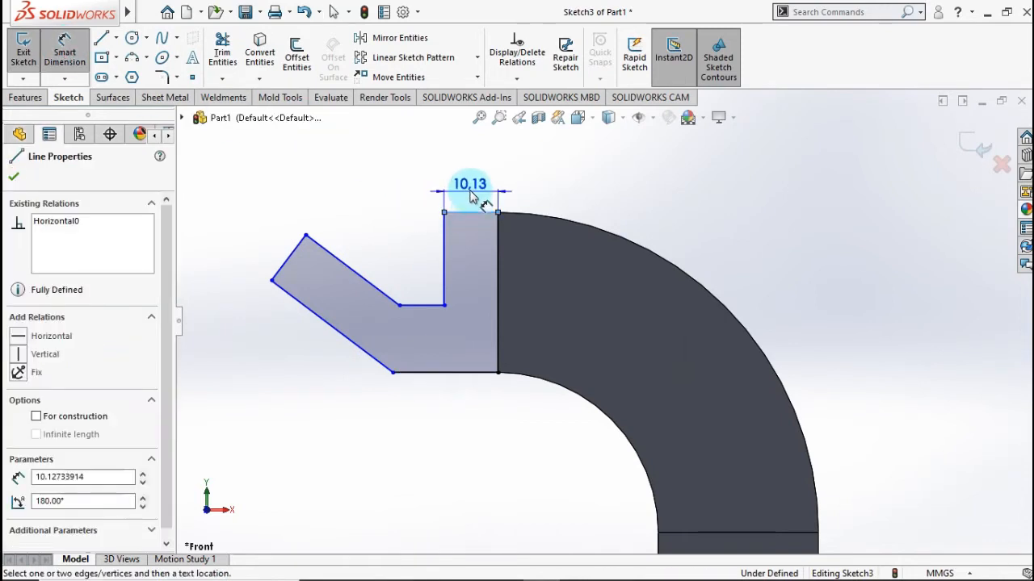
left_click(470, 192)
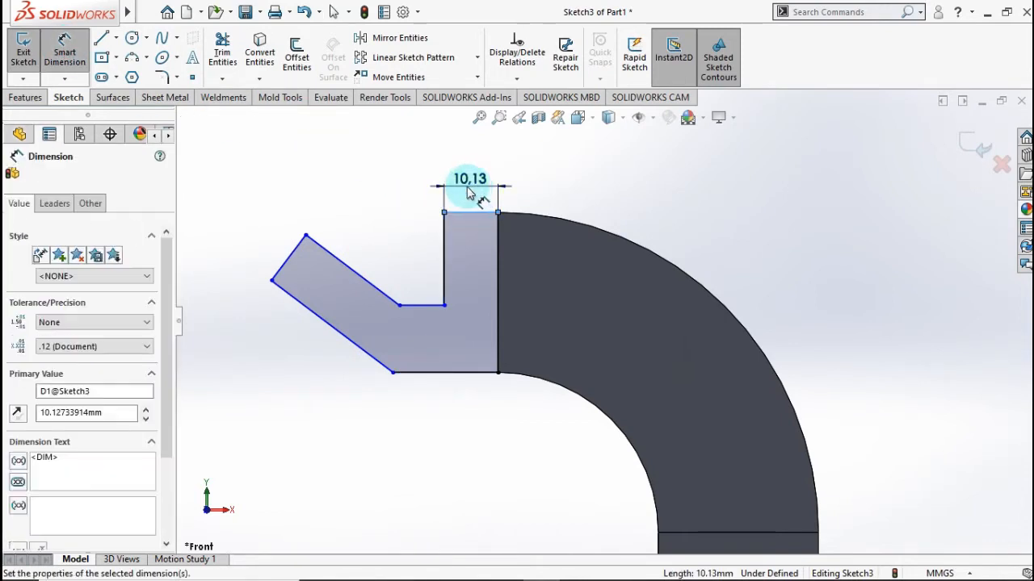
left_click(409, 181)
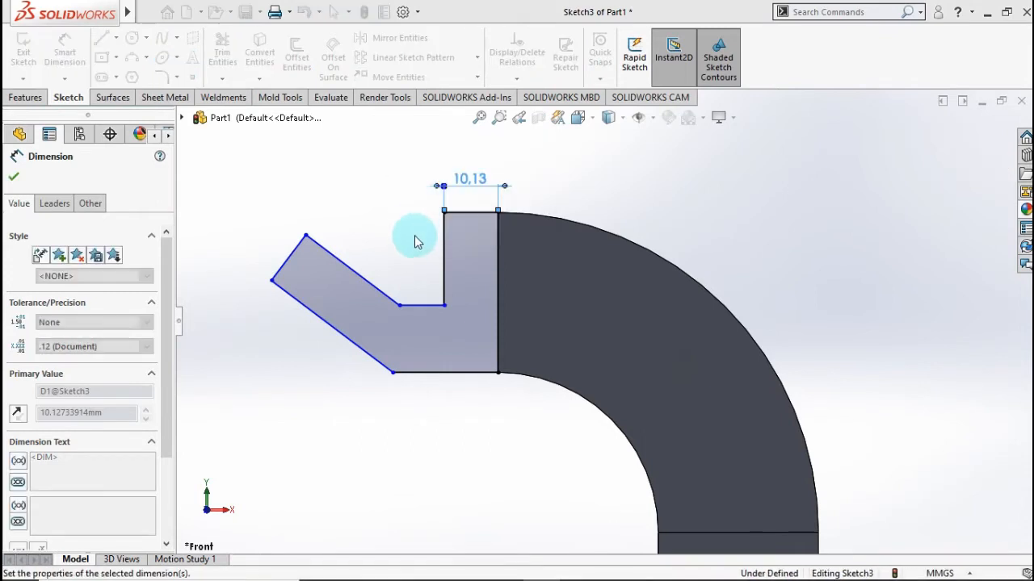
left_click(431, 307)
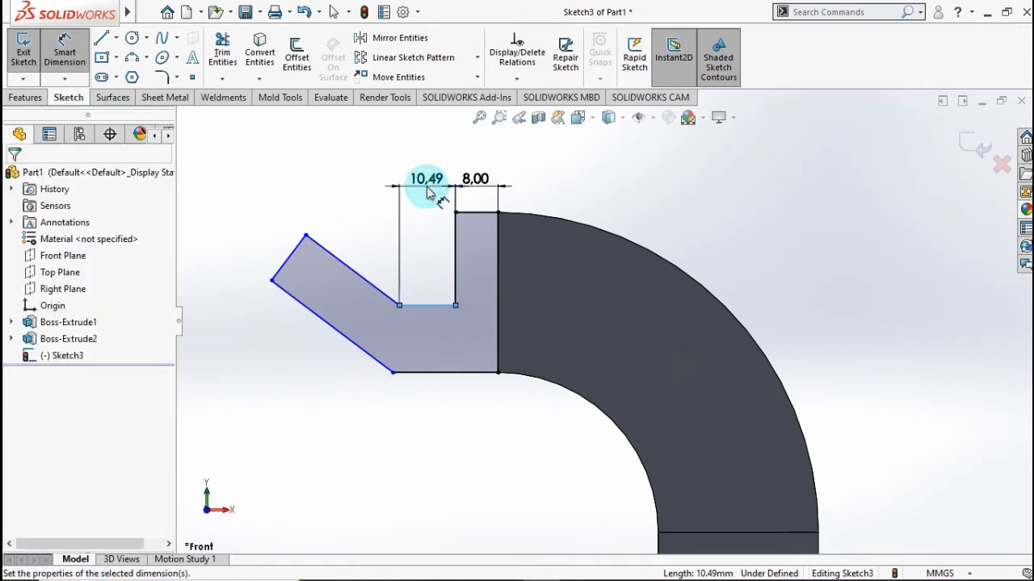
left_click(426, 192)
type("7")
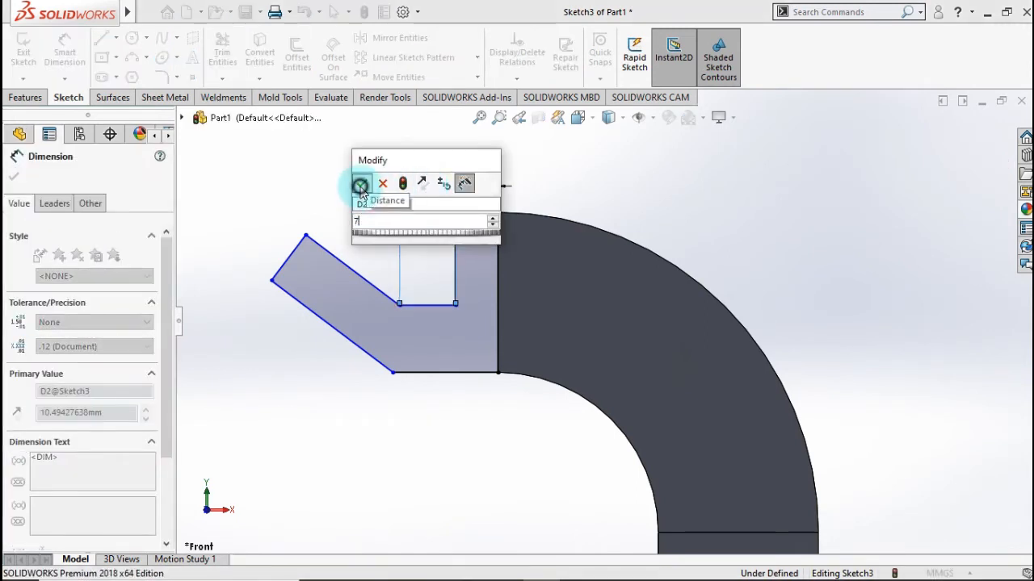
left_click(360, 186)
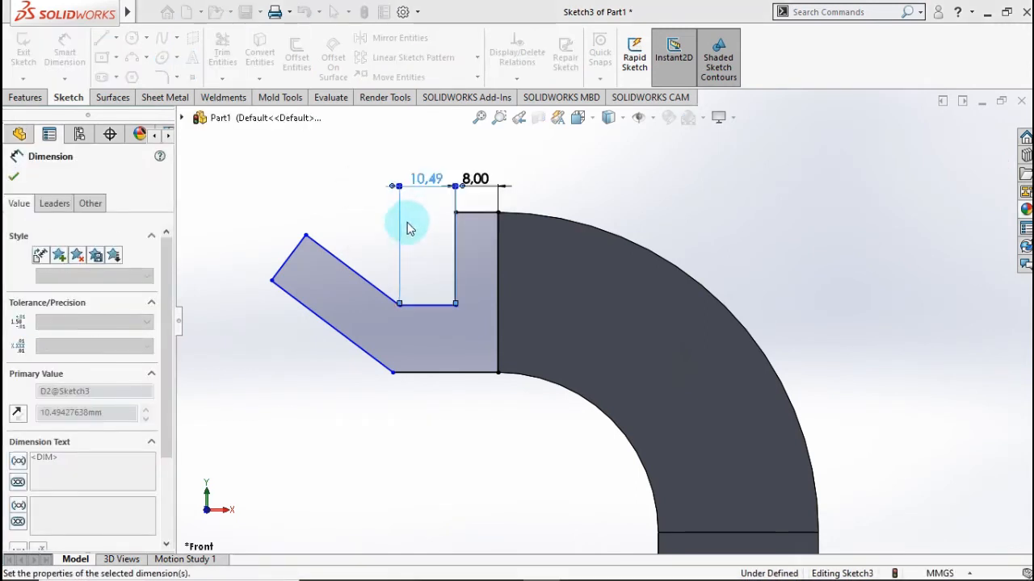
- Set the notch's vertical wall to 15 mm and the profile's bottom horizontal edge to 13 mm
left_click(445, 257)
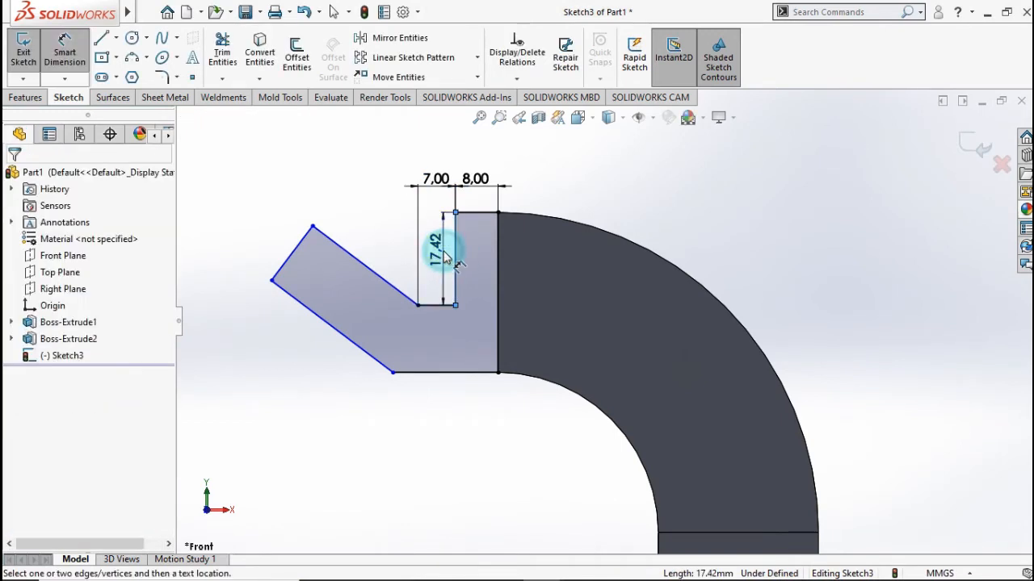
left_click(445, 257)
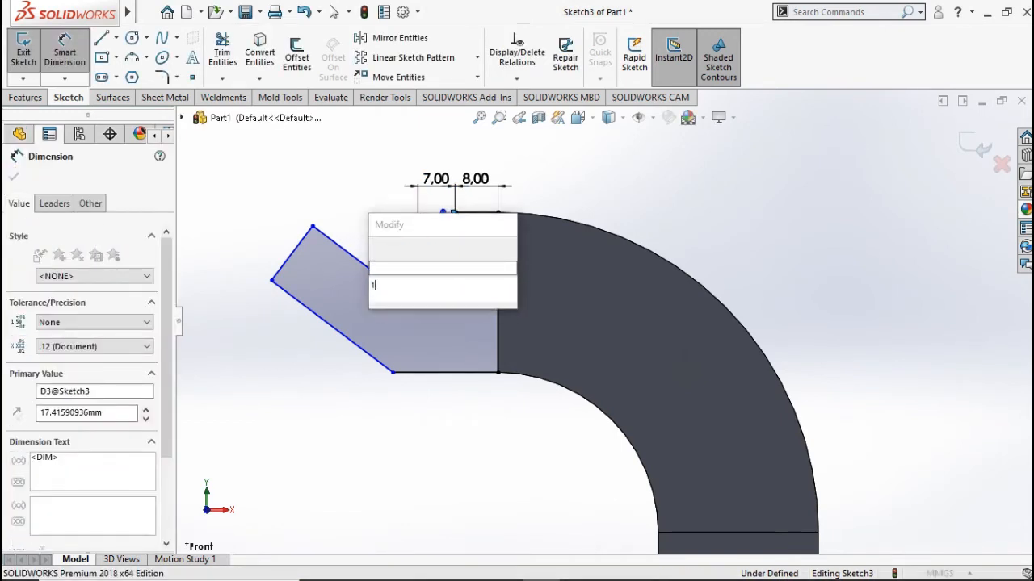
left_click(455, 374)
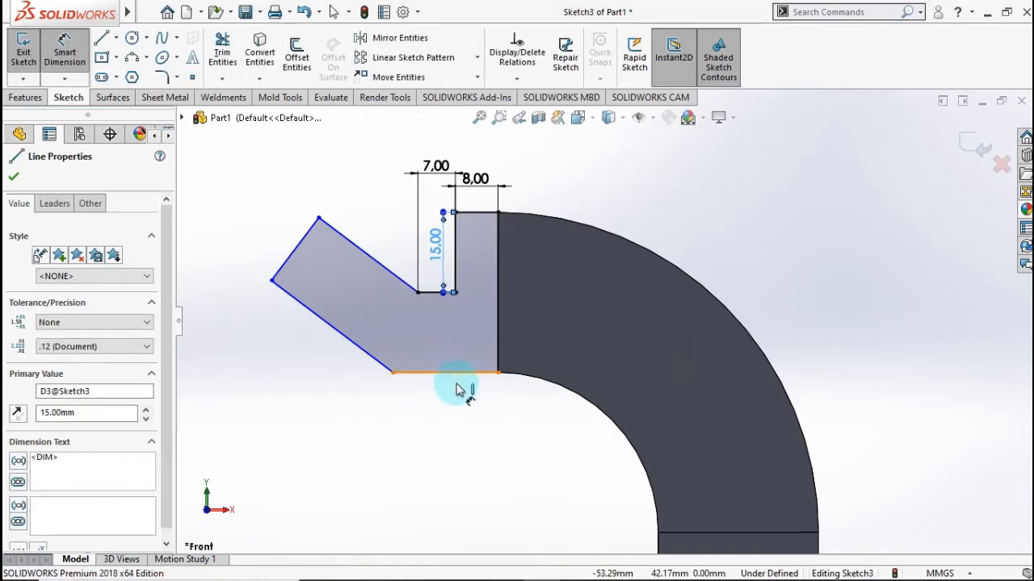
left_click(451, 422)
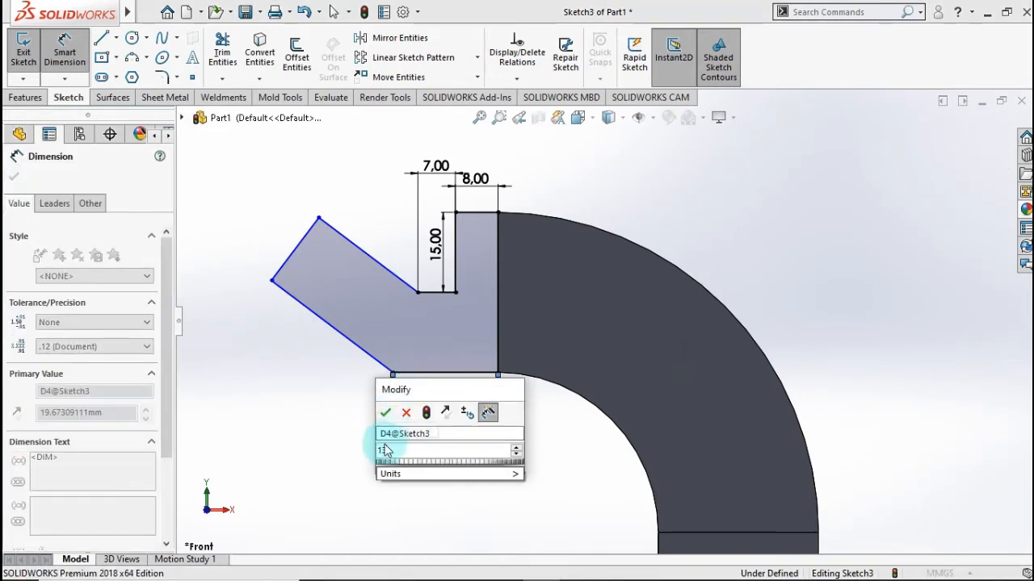
type("13")
left_click(386, 413)
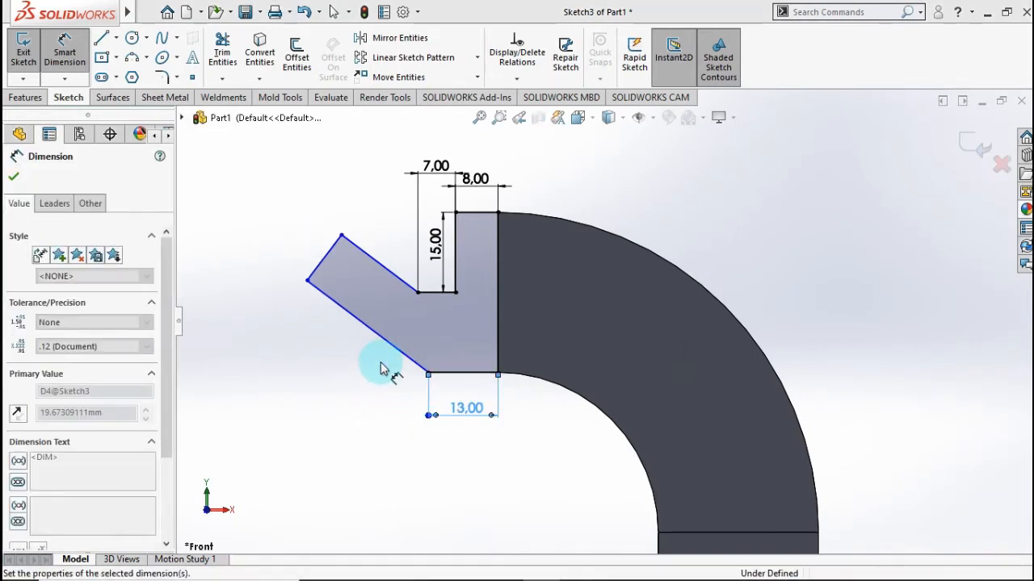
- Dimension the angle between the notch floor and the slanted leg's upper edge to 150°
left_click(428, 289)
left_click(425, 290)
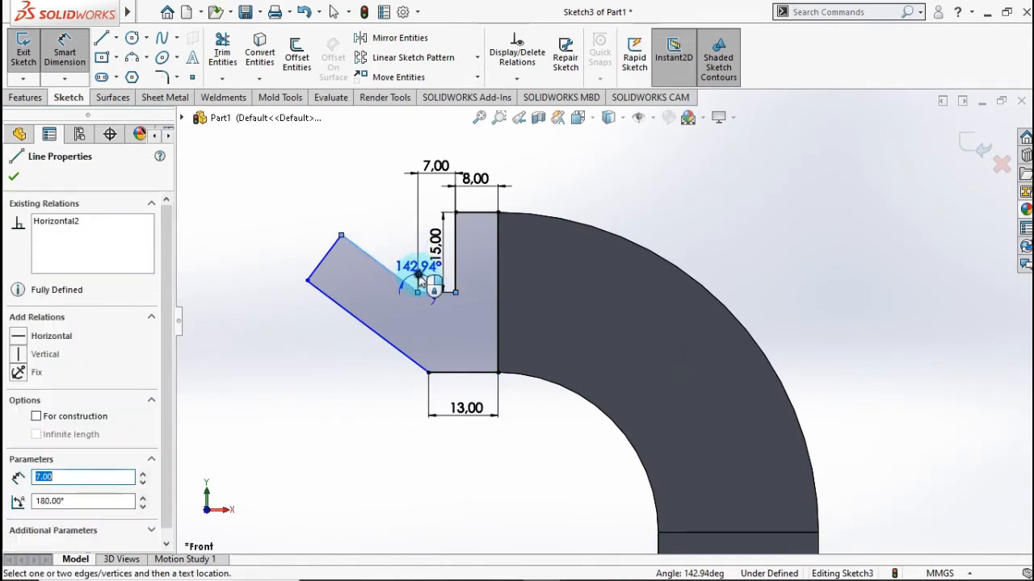
left_click(420, 282)
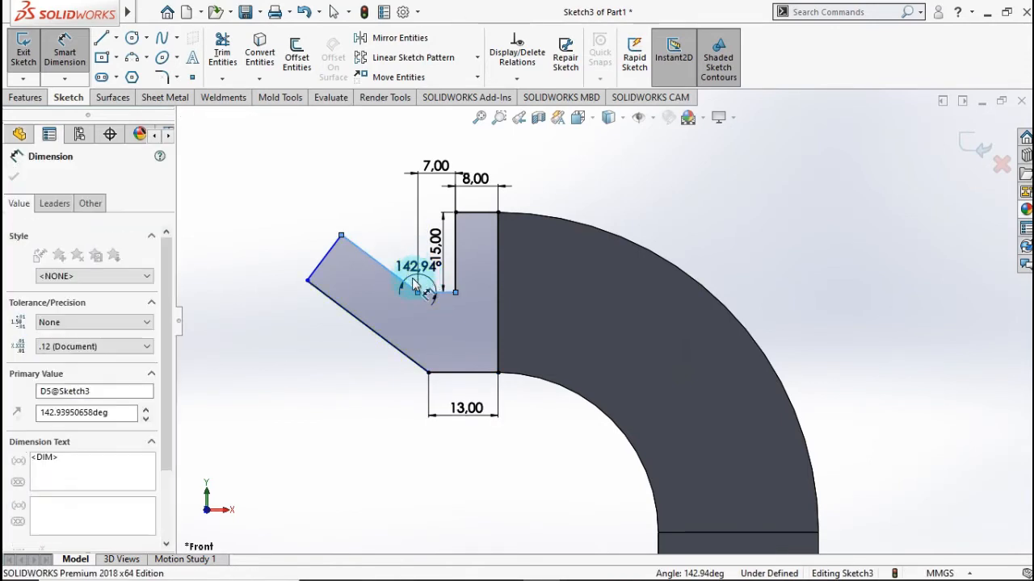
type("150")
left_click(354, 273)
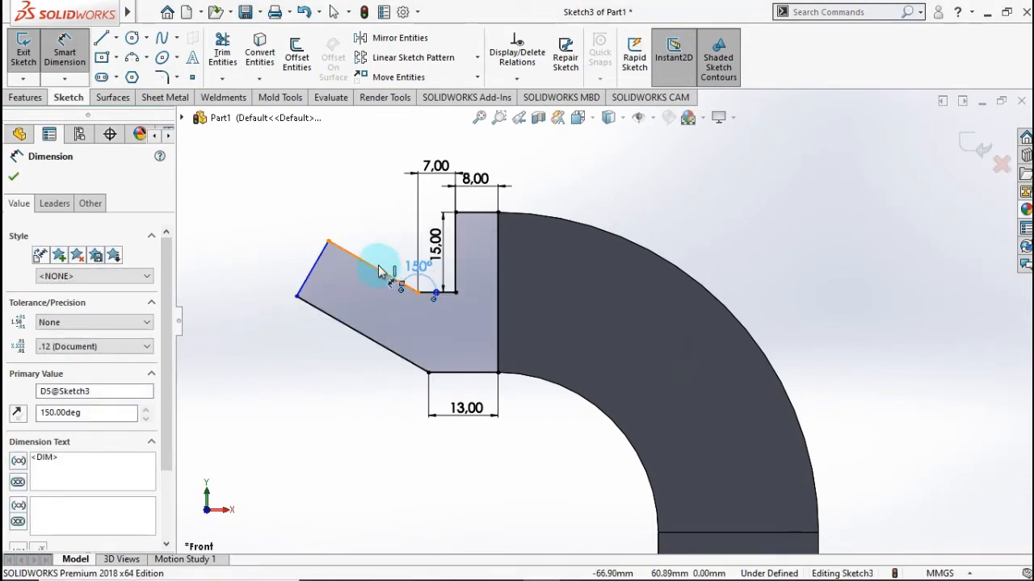
- Set the length of the slanted leg's upper edge to 15 mm and check its relation to the lower edge
left_click(380, 271)
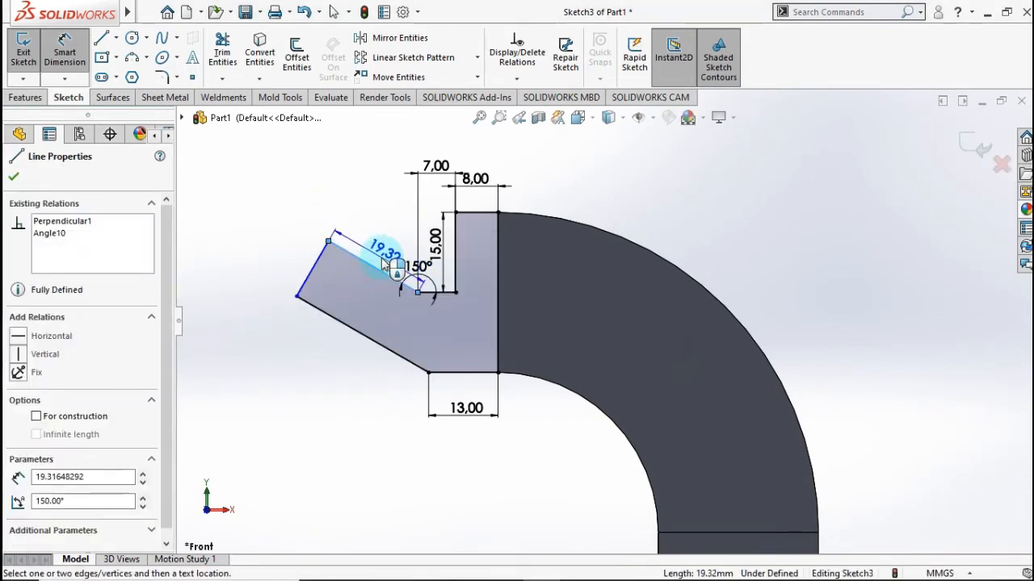
left_click(386, 265)
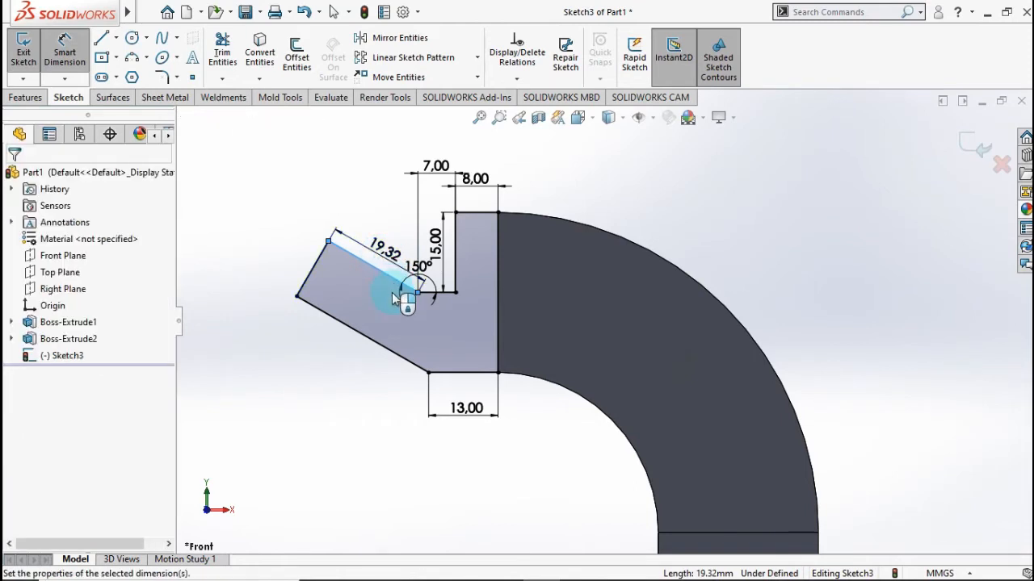
type("15")
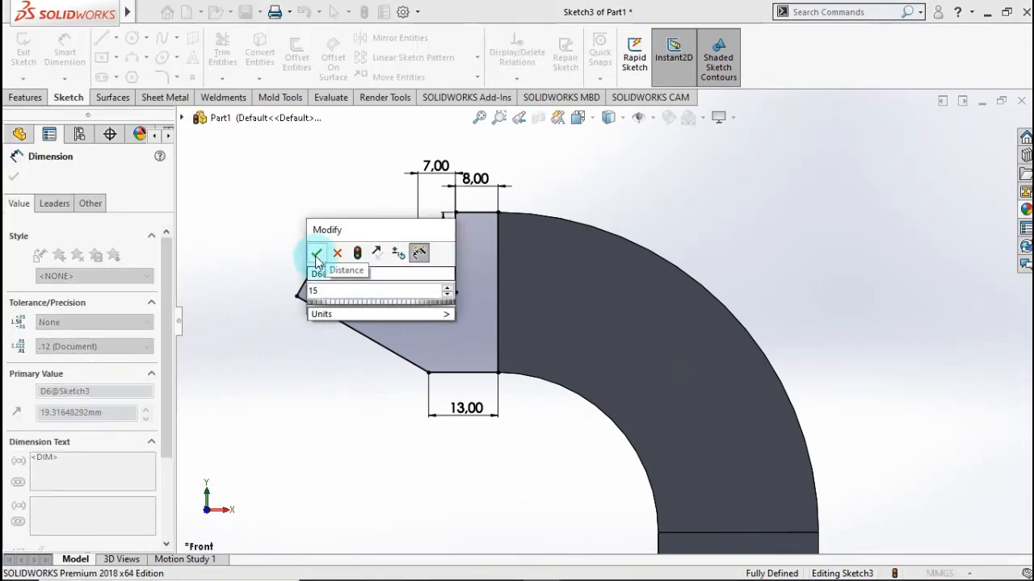
left_click(316, 255)
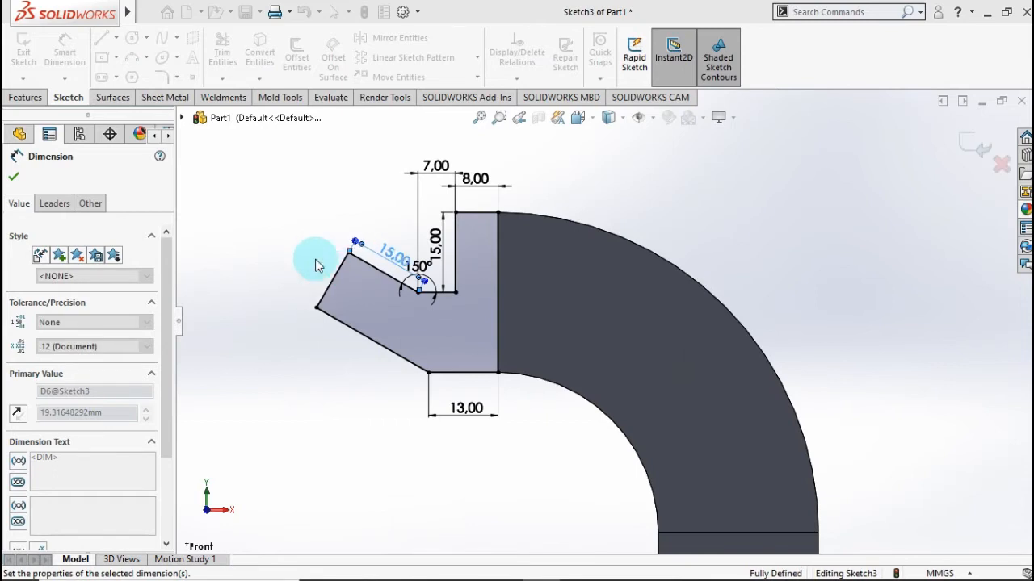
left_click(323, 283)
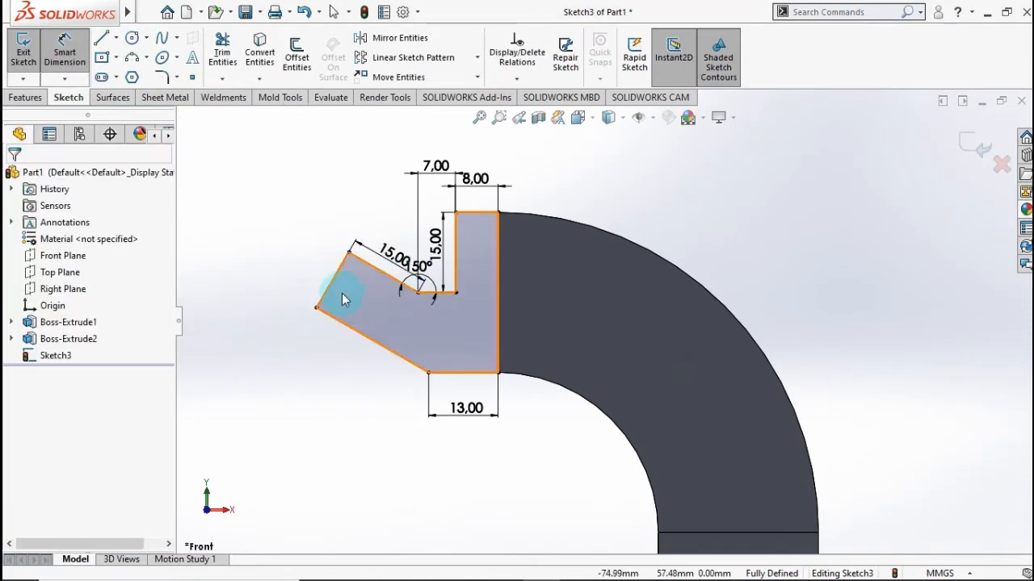
key("Escape")
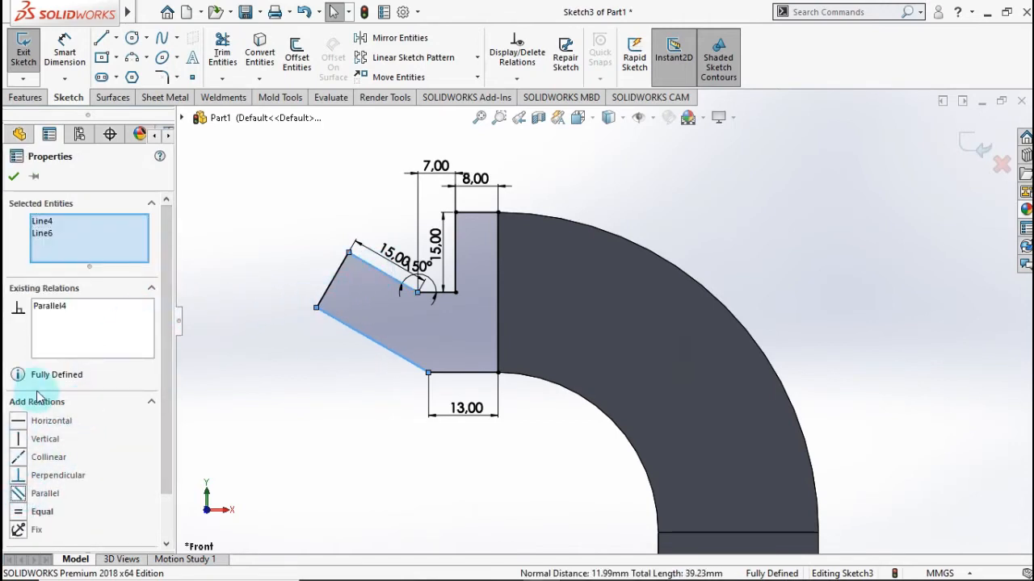
left_click(13, 181)
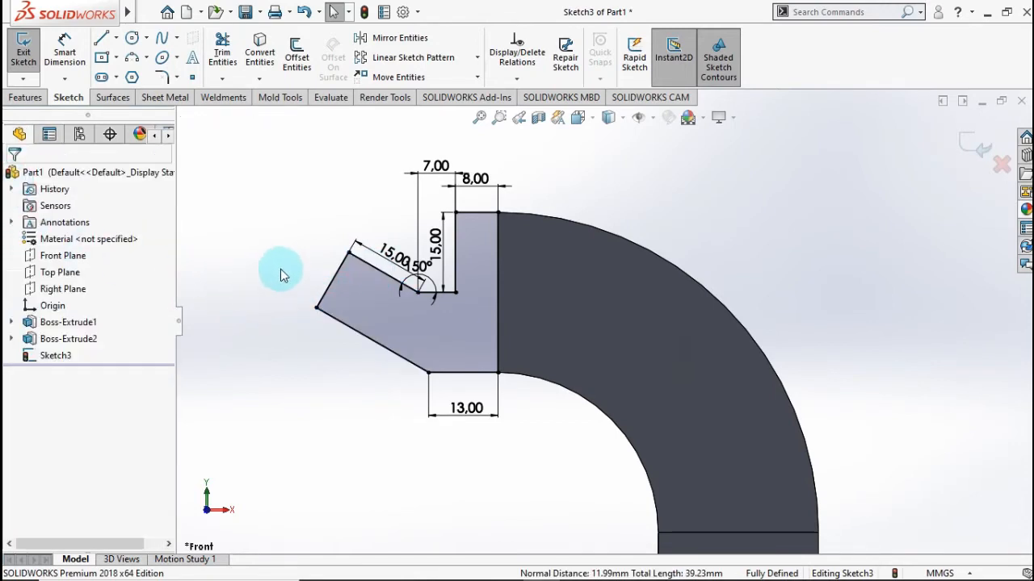
- Extrude the notched end profile 50 mm with the Mid Plane end condition, merging it with the arm
left_click(49, 135)
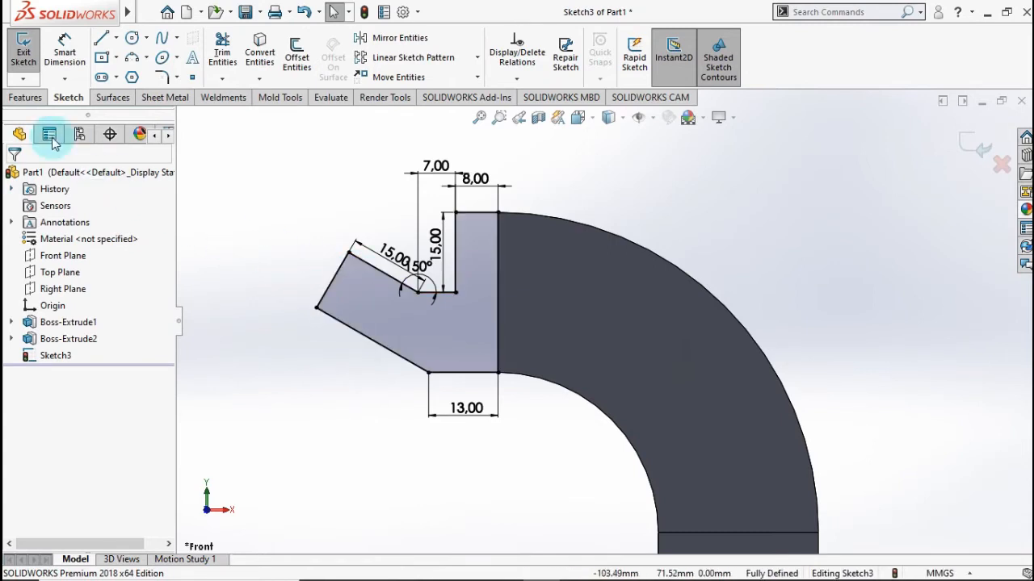
left_click(32, 103)
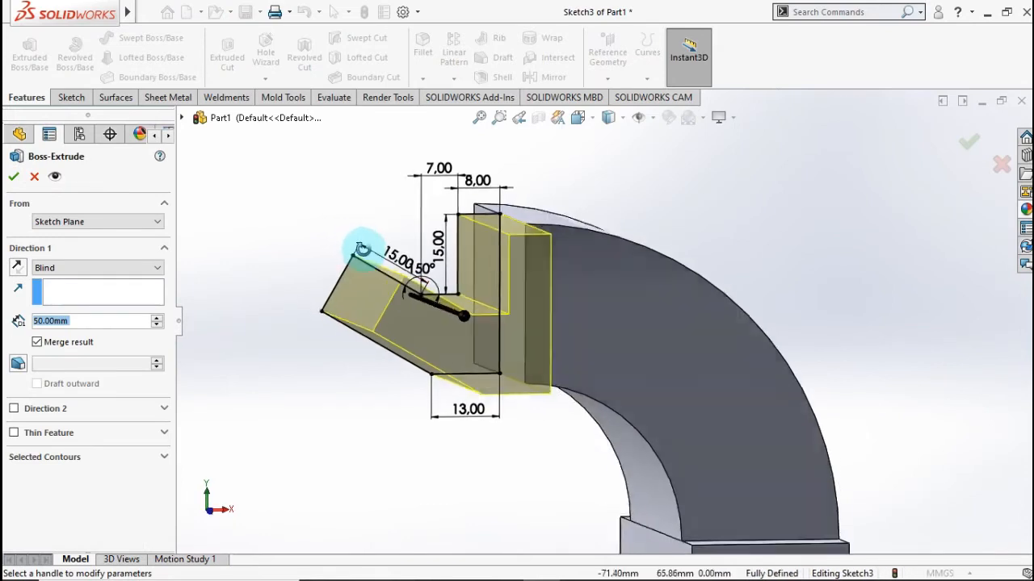
left_click(138, 269)
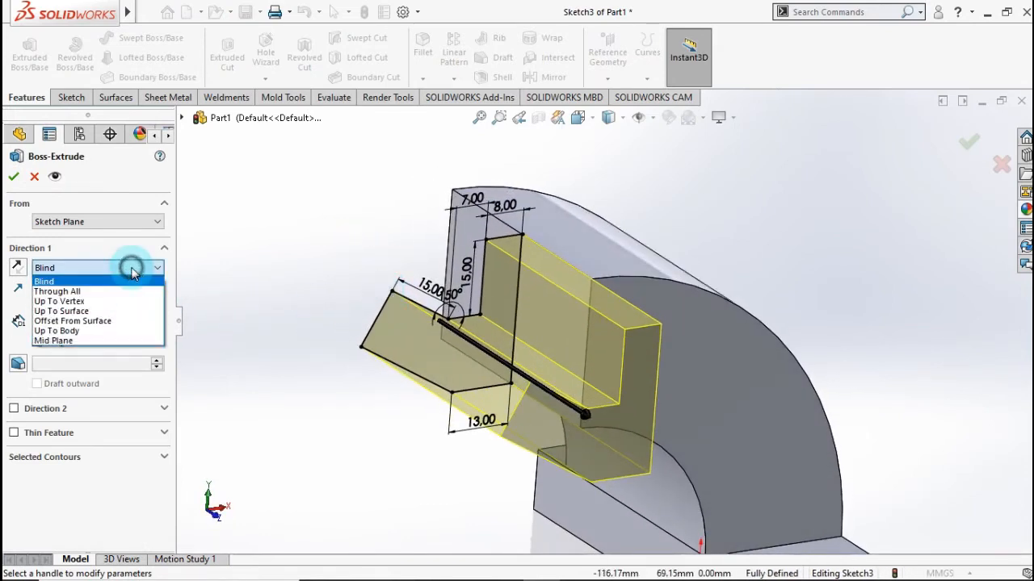
left_click(114, 340)
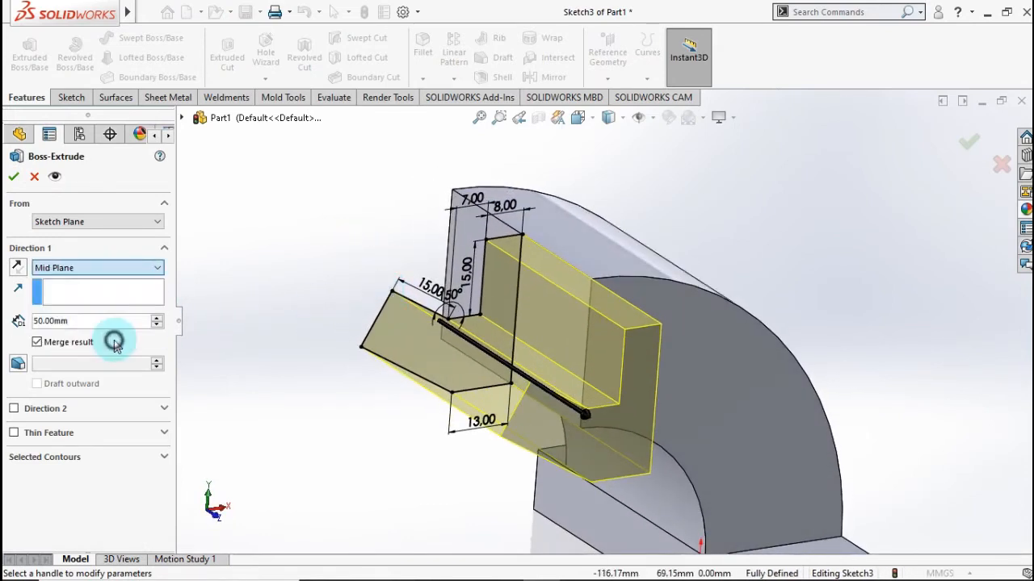
left_click(16, 177)
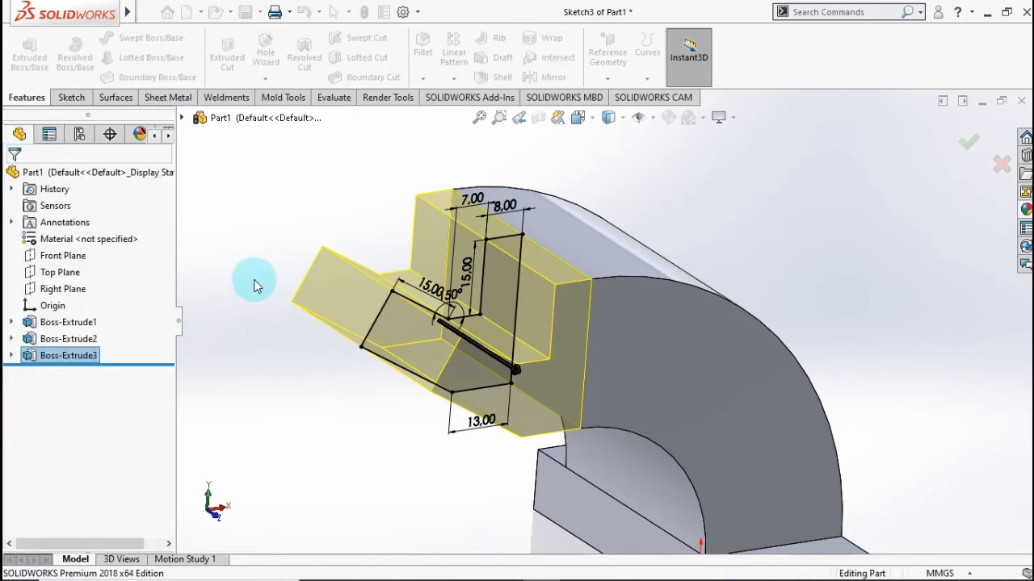
- On the slanted leg's upper face, sketch a circle centred on the outer edge's midpoint and reaching that edge's corner
middle_click_drag(299, 279, 429, 452)
left_click(359, 338)
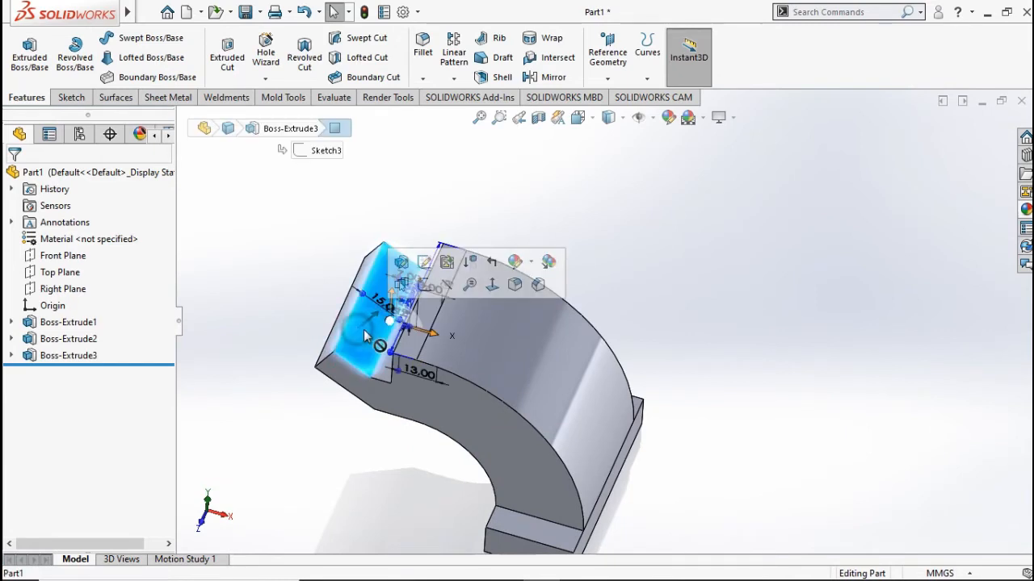
left_click(452, 302)
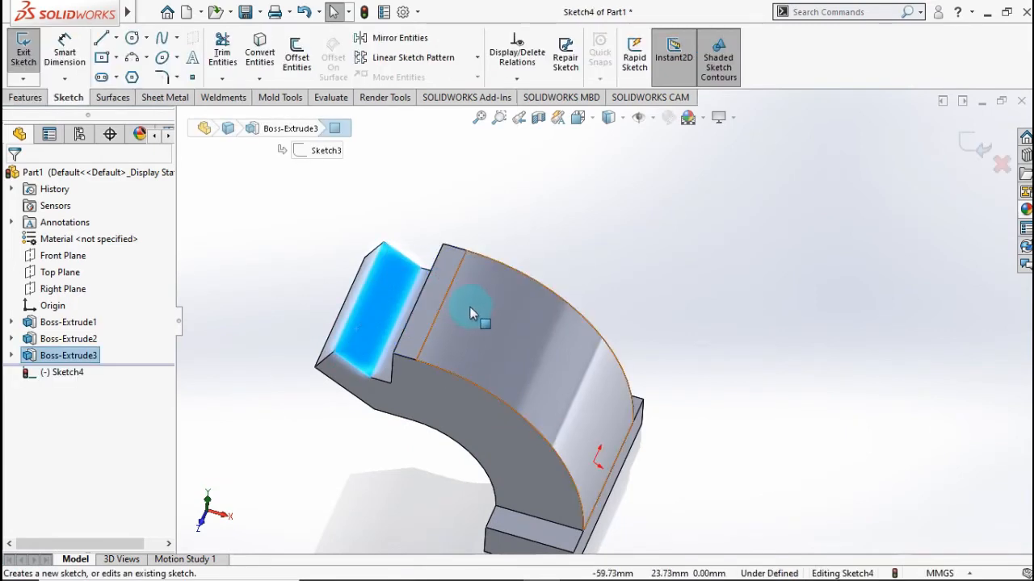
left_click(361, 234)
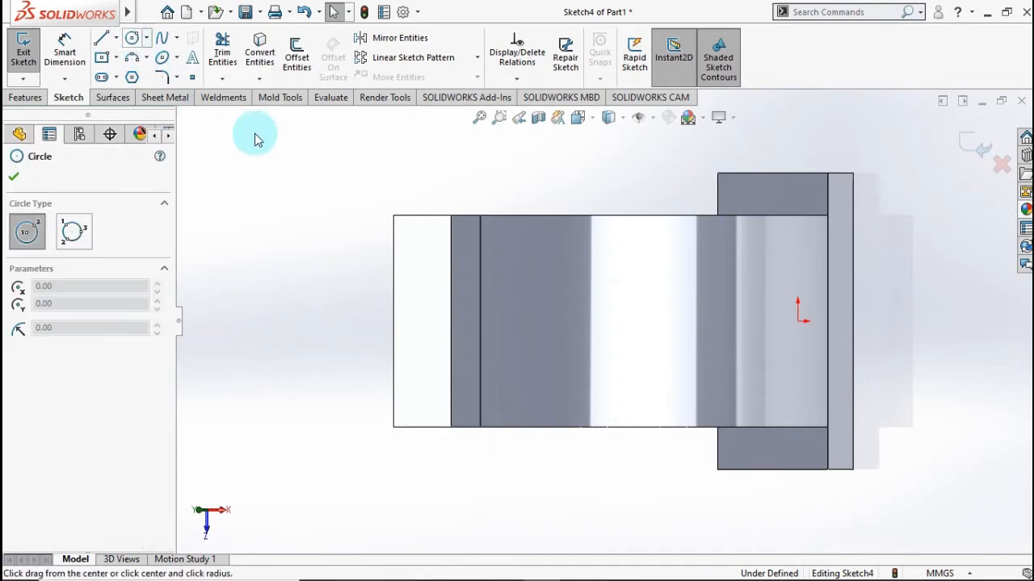
left_click(394, 320)
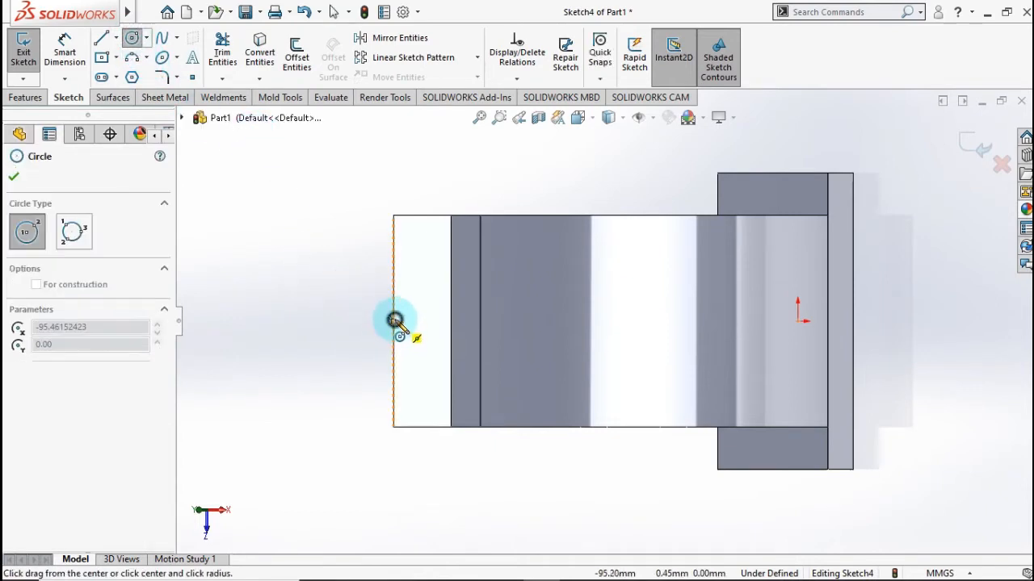
left_click(394, 216)
- Draw a line along the outer edge across the circle's diameter and trim away the inner half to leave a closed semicircle
left_click(100, 38)
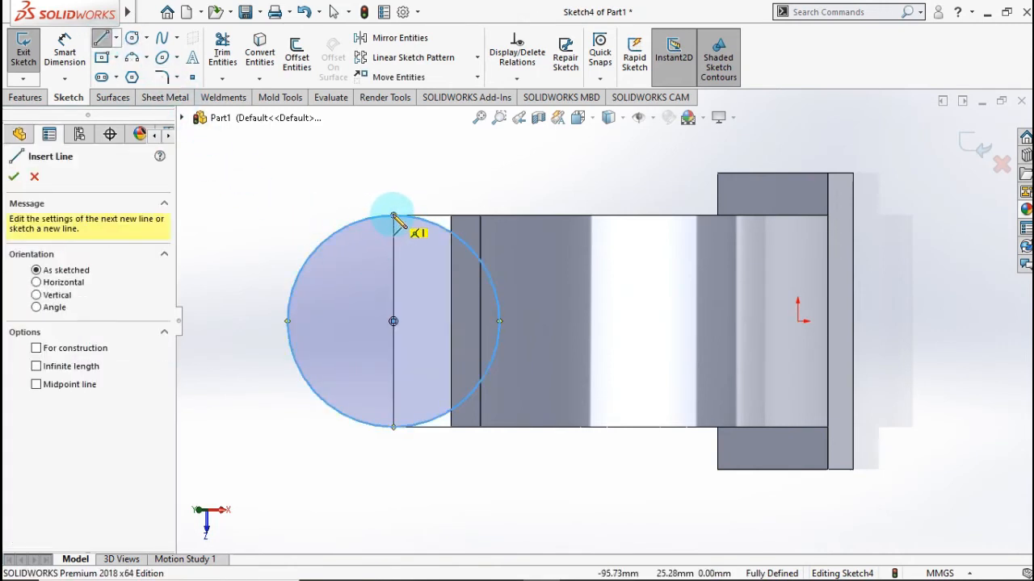
left_click_drag(393, 216, 393, 426)
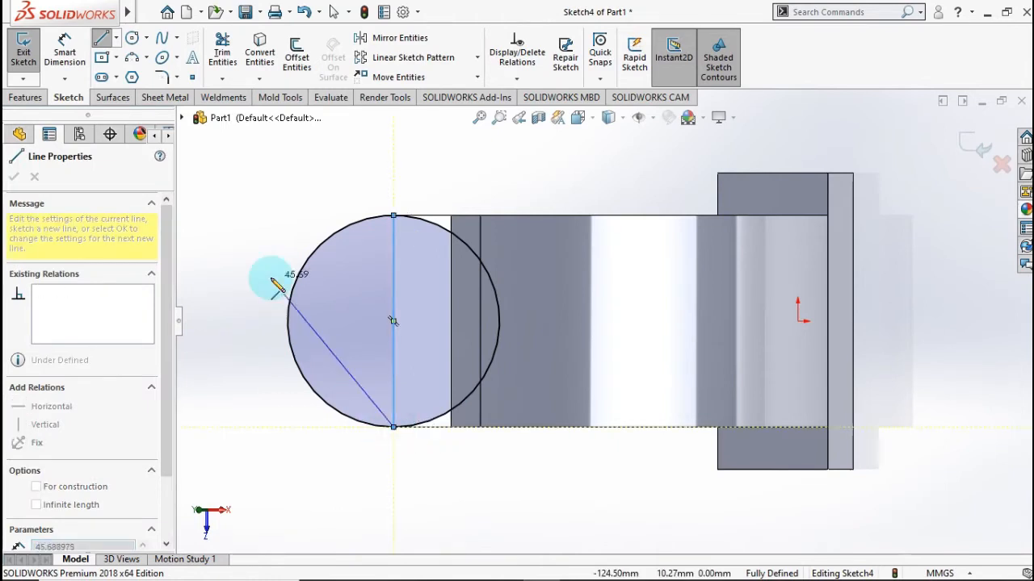
left_click(226, 56)
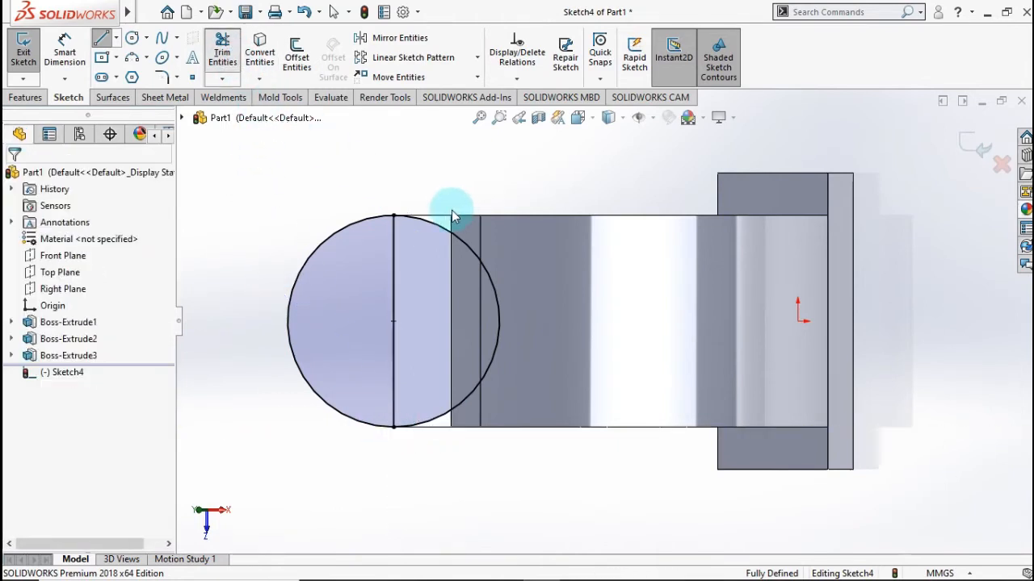
left_click(441, 258)
left_click_drag(453, 209, 450, 233)
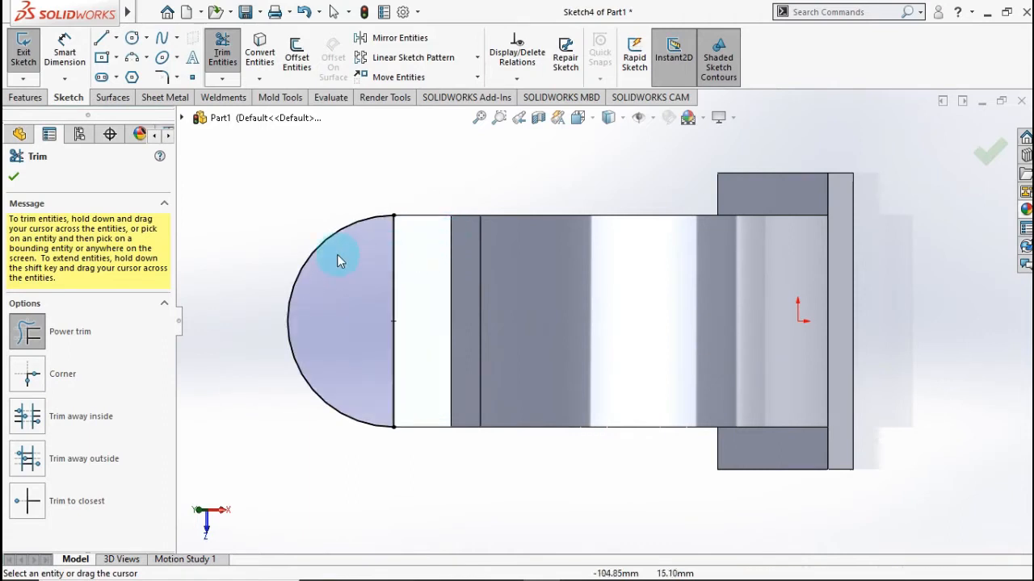
left_click(12, 176)
left_click(76, 153)
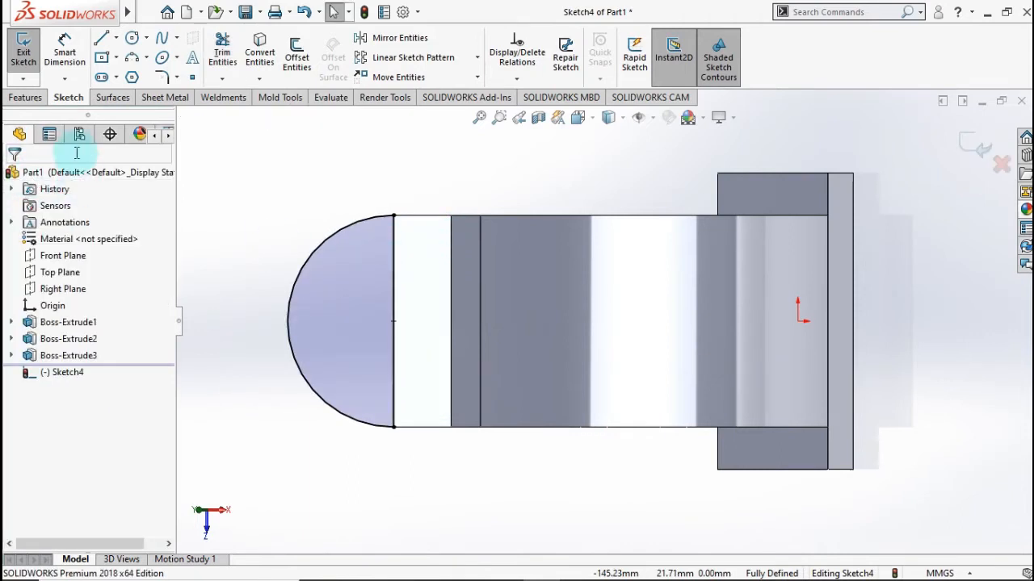
- Extrude the semicircle with the Up To Surface end condition, ending at the slanted leg's underside
left_click(32, 99)
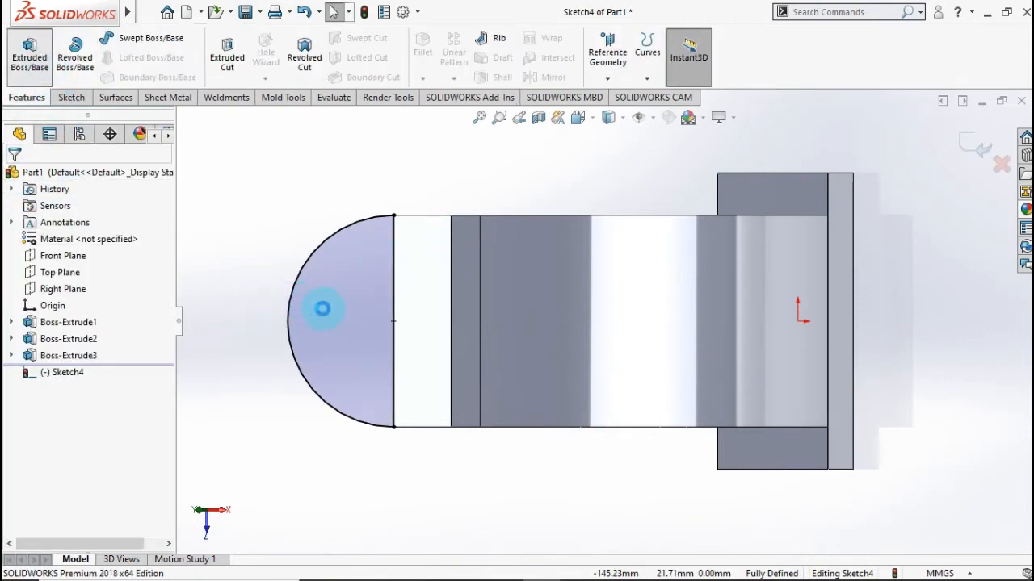
scroll(337, 321, "up", 1)
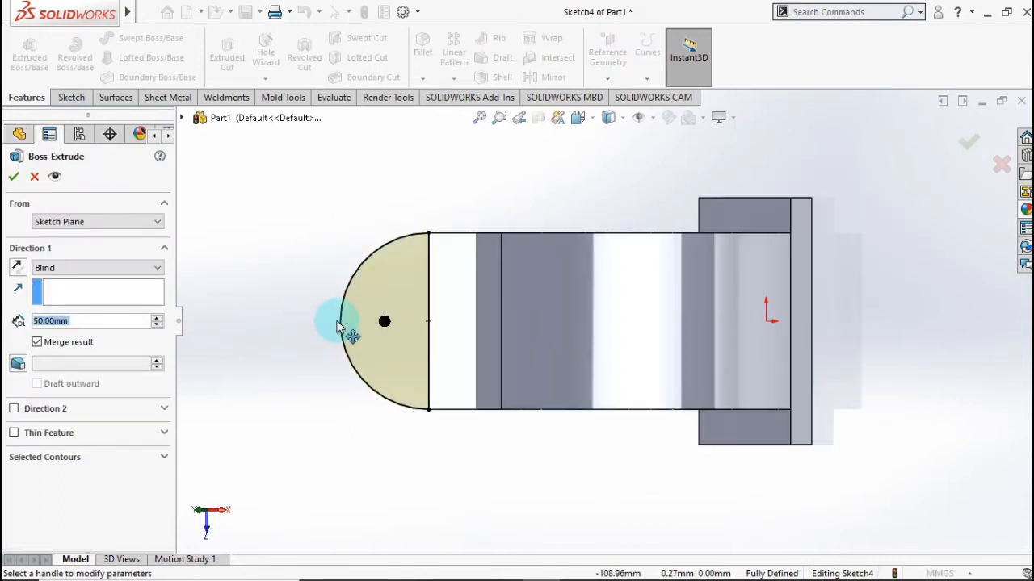
middle_click_drag(348, 305, 369, 198)
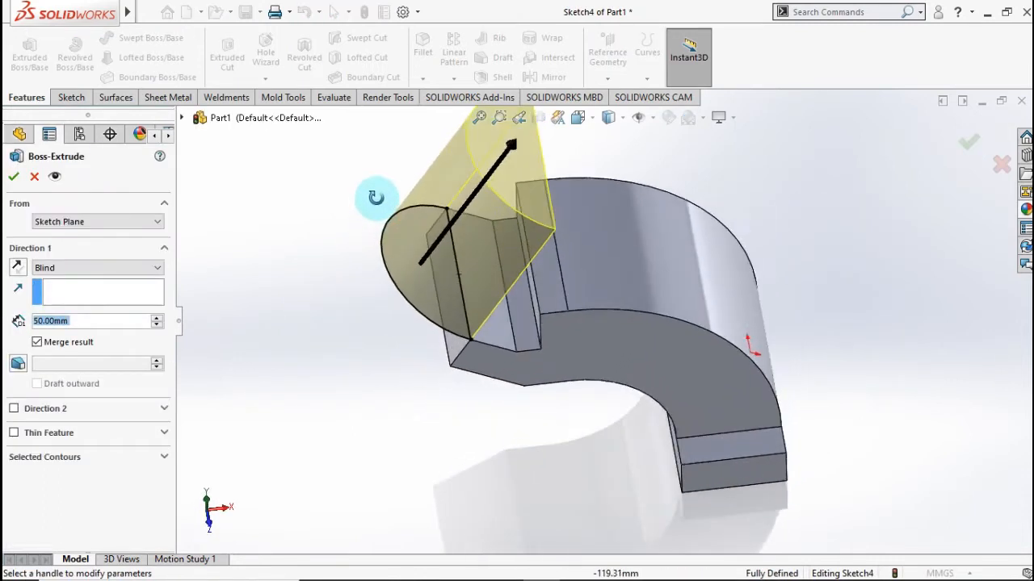
left_click(121, 268)
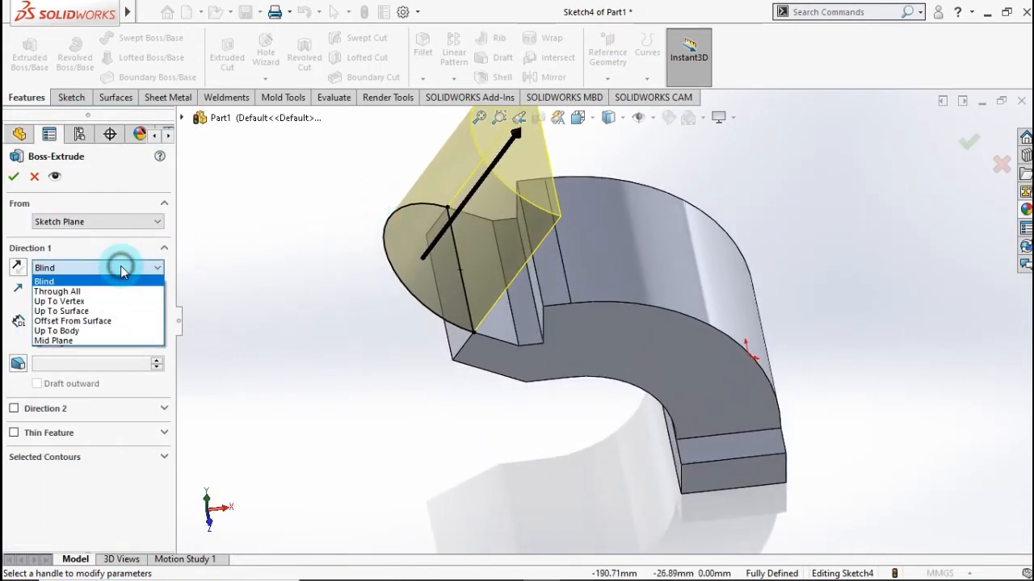
left_click(100, 313)
middle_click_drag(254, 334, 387, 271)
left_click(458, 245)
left_click(12, 178)
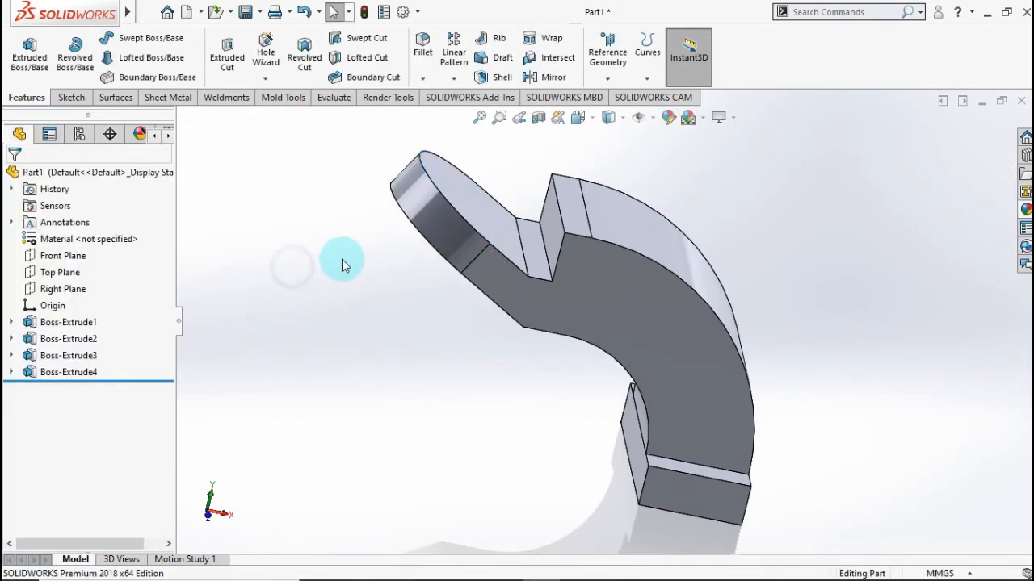
- Start a sketch on the notch's vertical wall face and view it square-on with the whole part in view
middle_click_drag(344, 263, 492, 331)
left_click(492, 277)
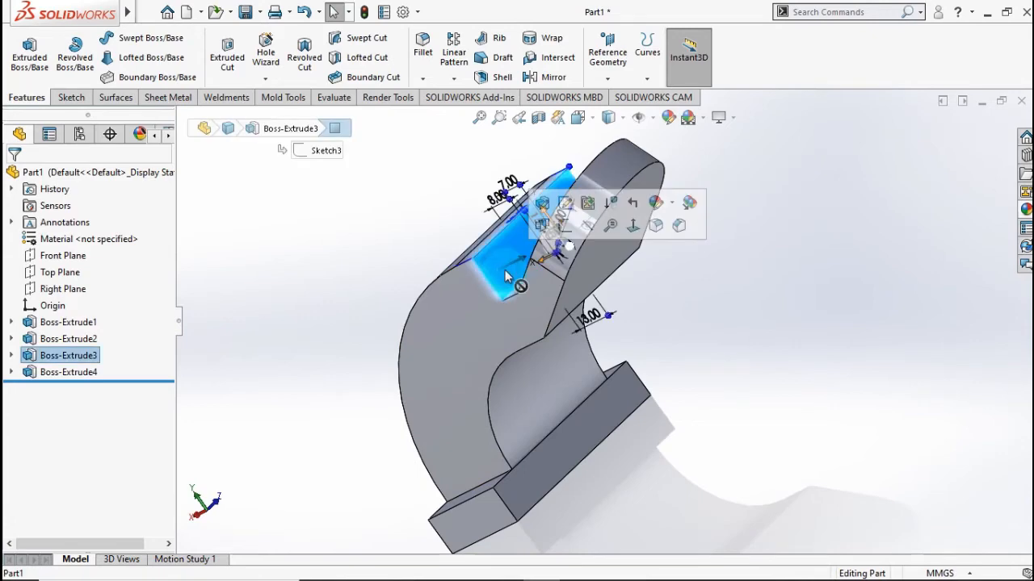
left_click(563, 230)
left_click(688, 321)
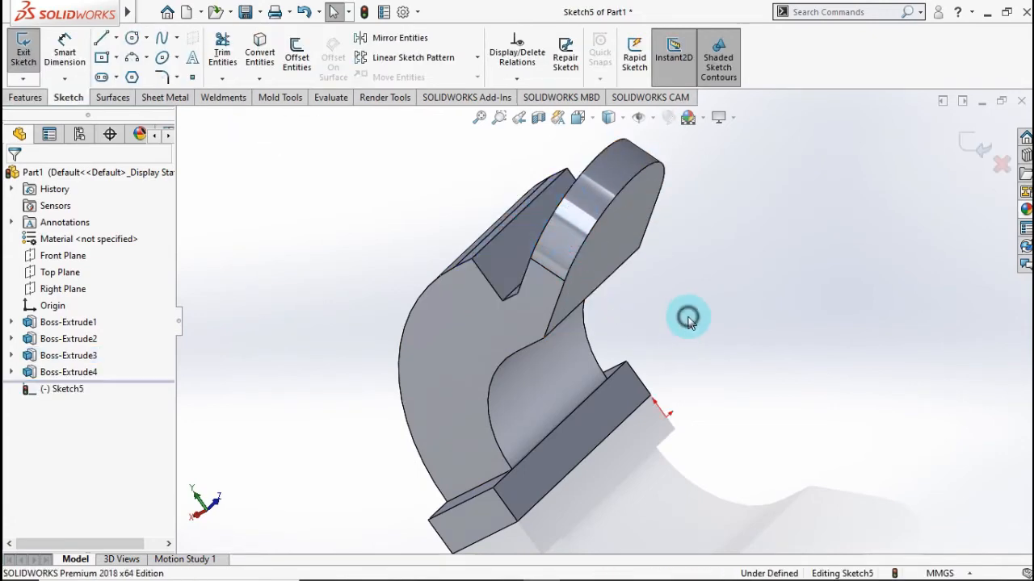
key("ctrl+8")
key("ctrl+8")
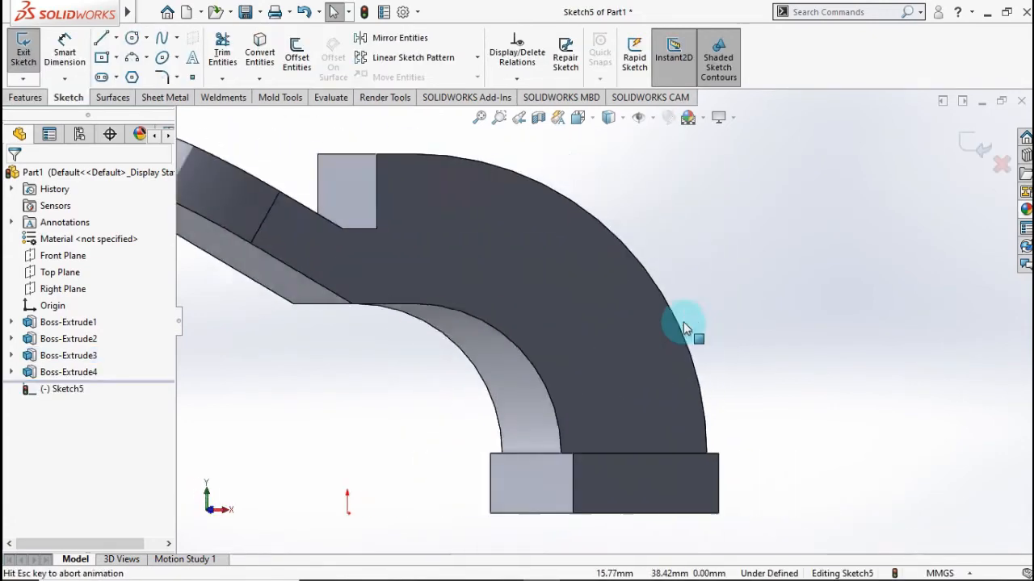
key("f")
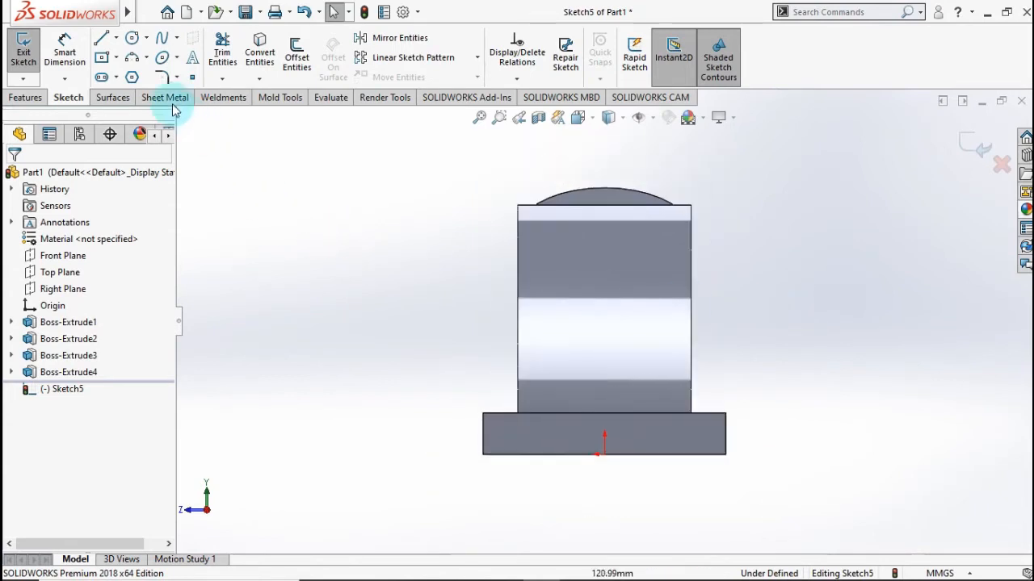
- Draw a vertical centreline from the origin up past the top of the part
left_click(117, 38)
left_click(121, 71)
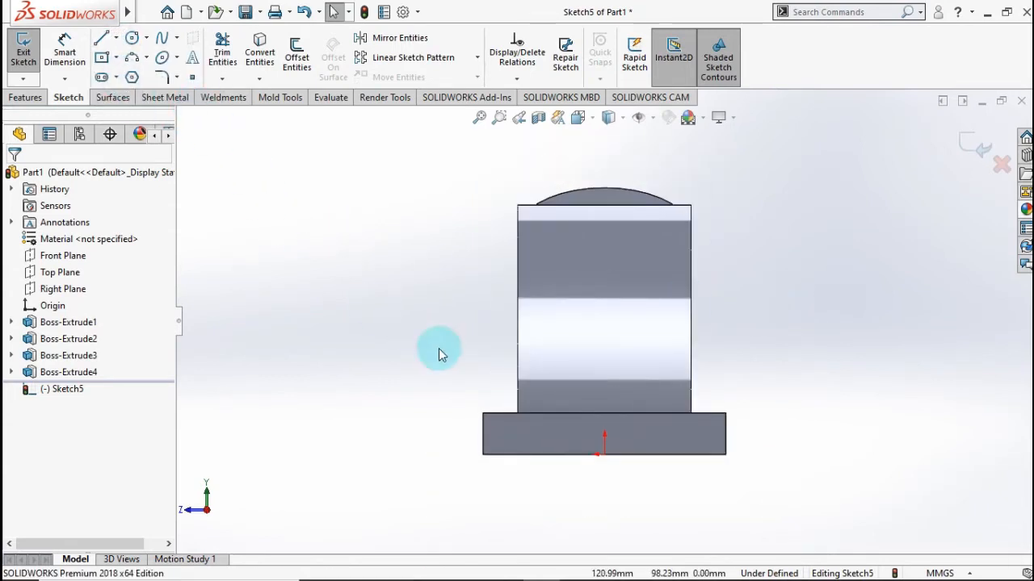
left_click(602, 457)
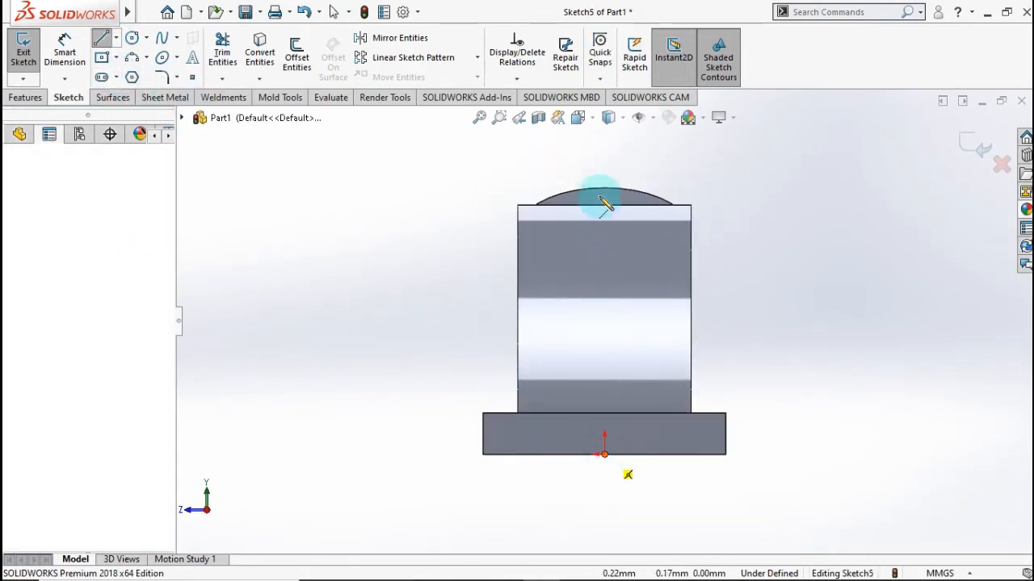
left_click(604, 154)
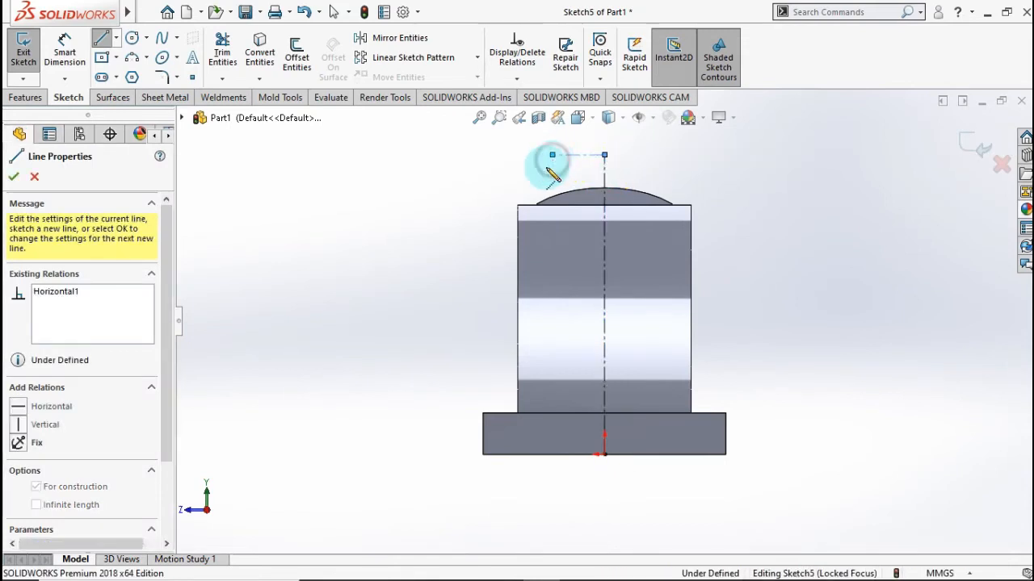
double_click(549, 164)
- Sketch two corner rectangles across the centreline: one about 31 mm high from the base's bottom edge, another about 27 mm high above it
left_click(115, 58)
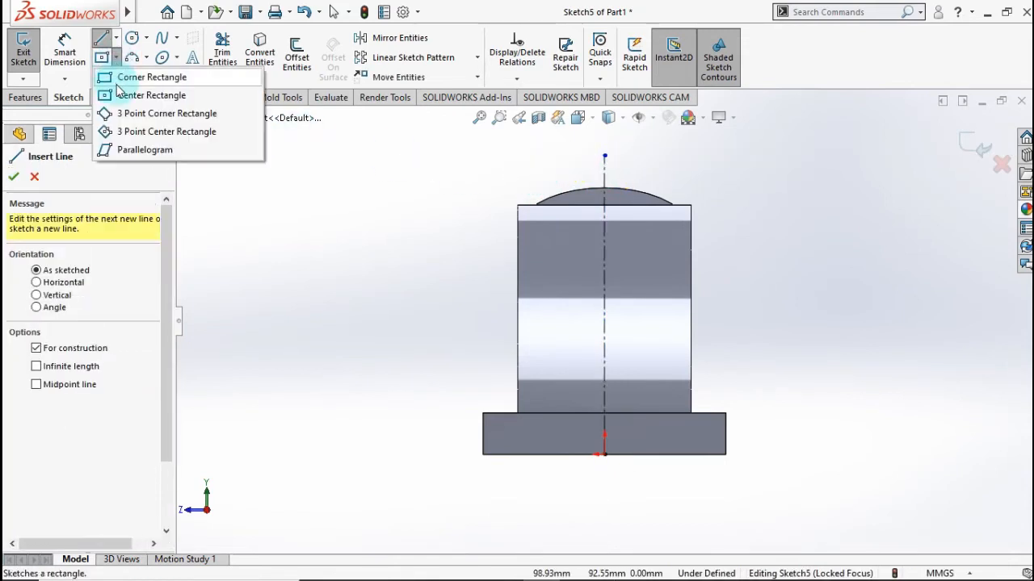
left_click(121, 78)
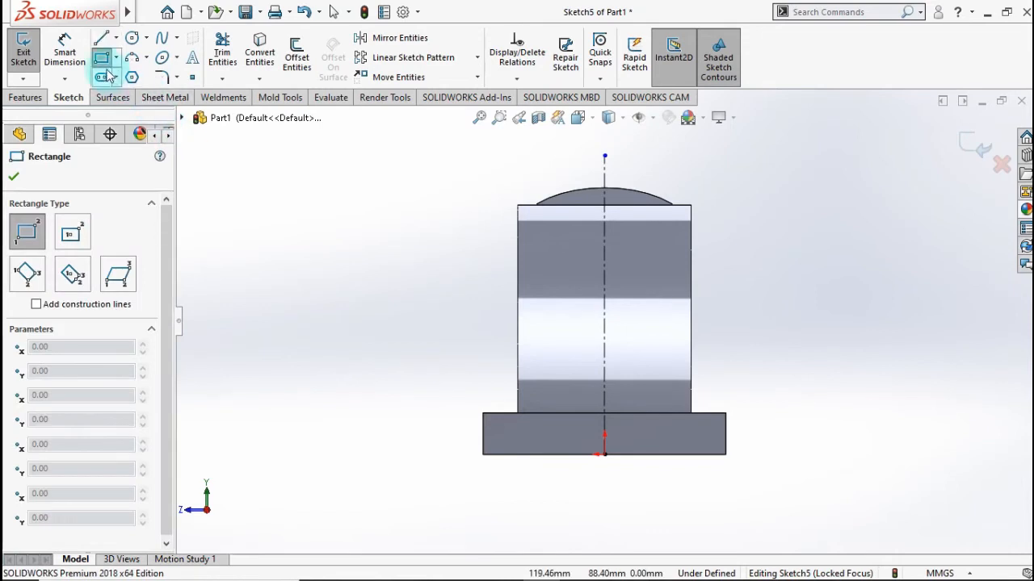
left_click(557, 454)
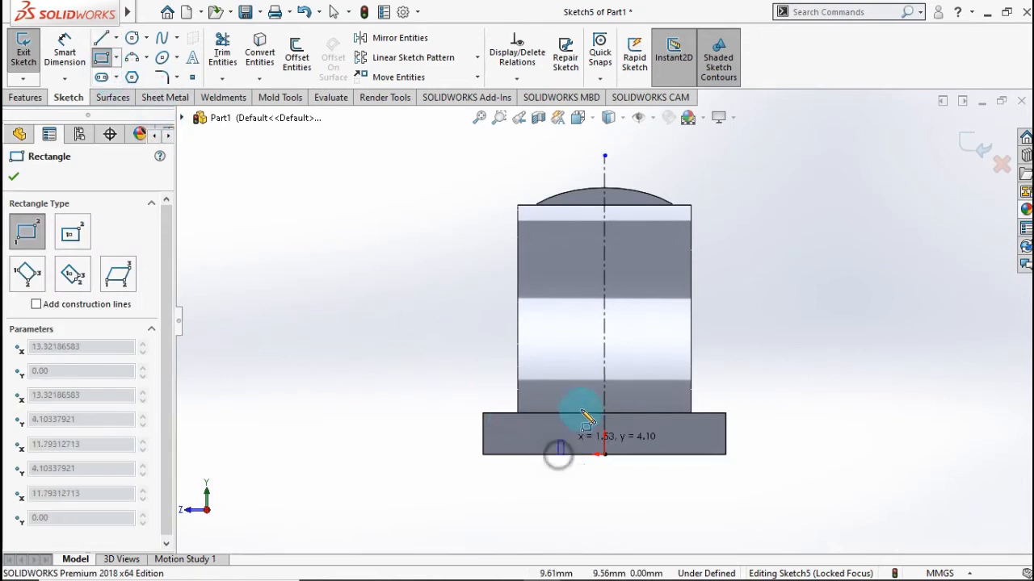
left_click(666, 347)
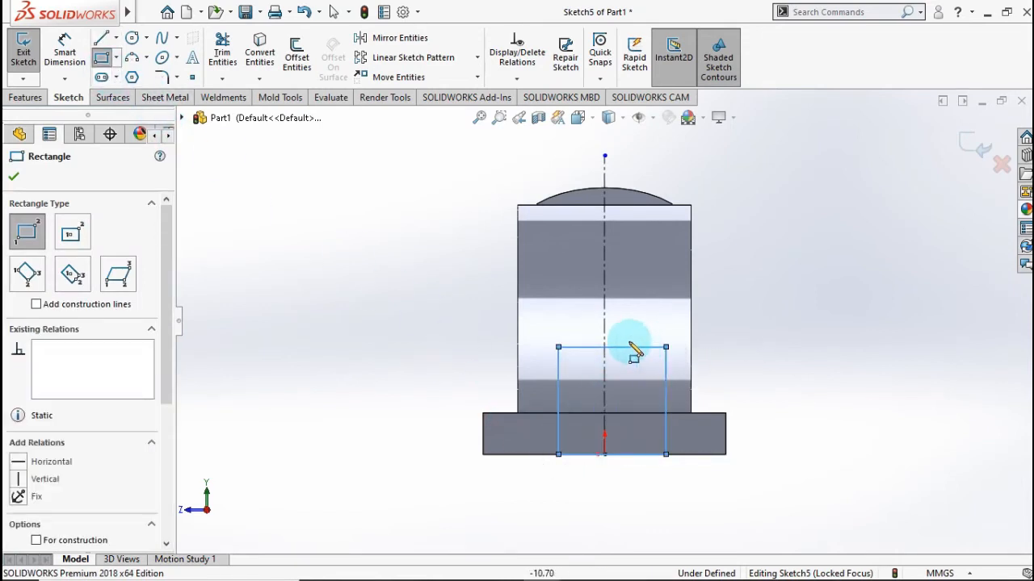
left_click(558, 327)
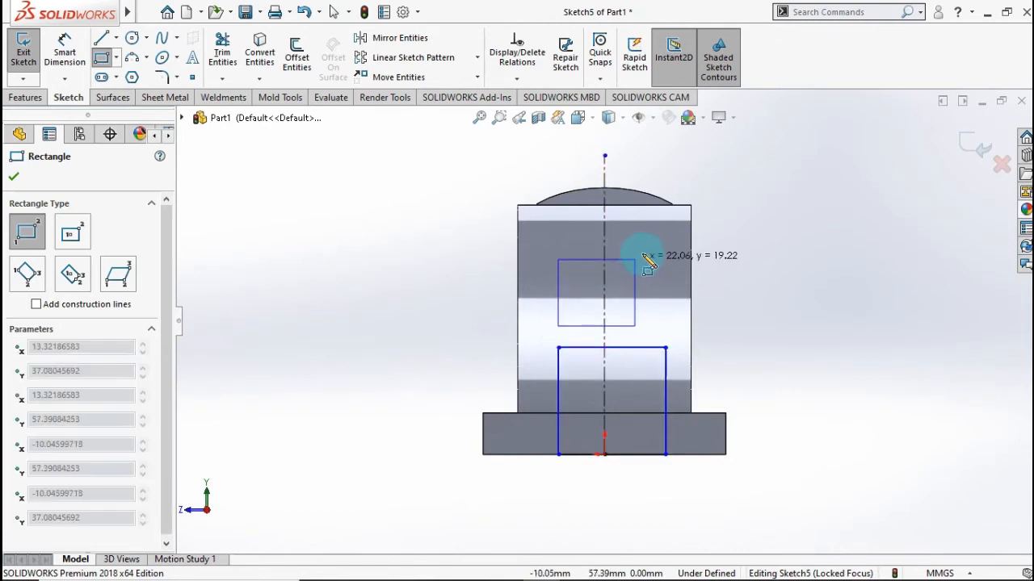
left_click(660, 234)
key("Escape")
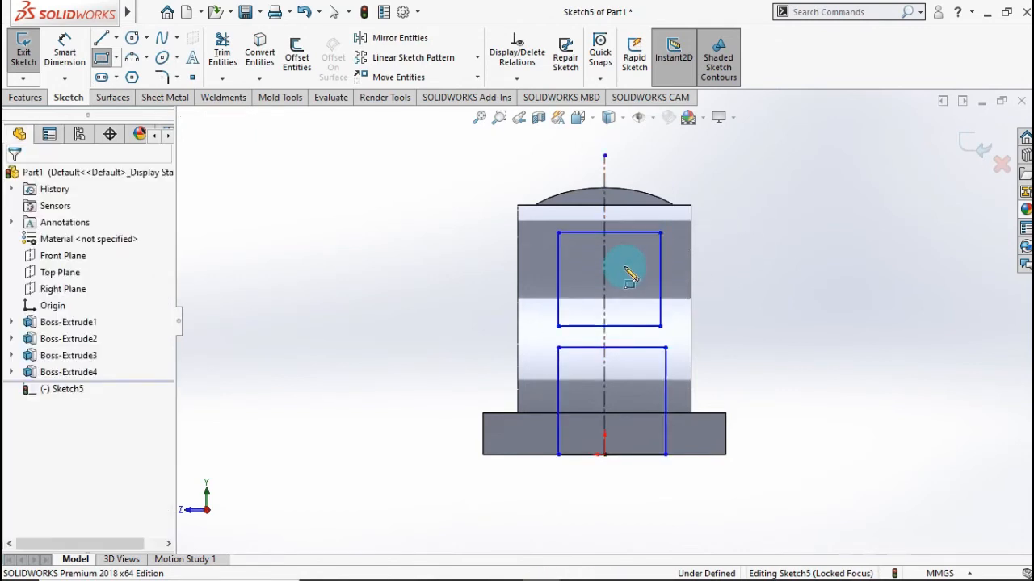
- Make the vertical sides of both rectangles symmetric about the centreline
left_click(667, 384, "ctrl")
left_click(605, 378, "ctrl")
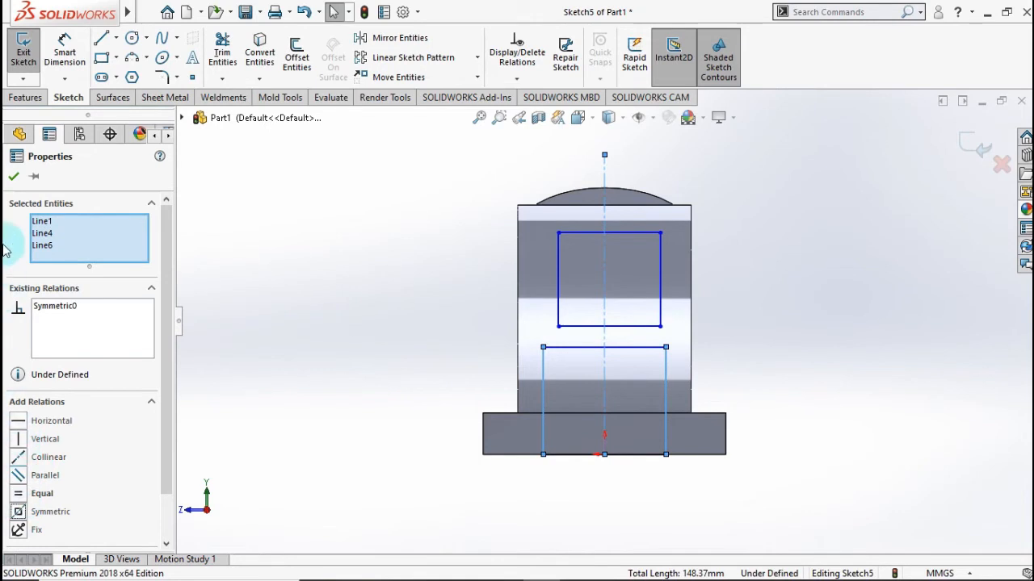
left_click(11, 179)
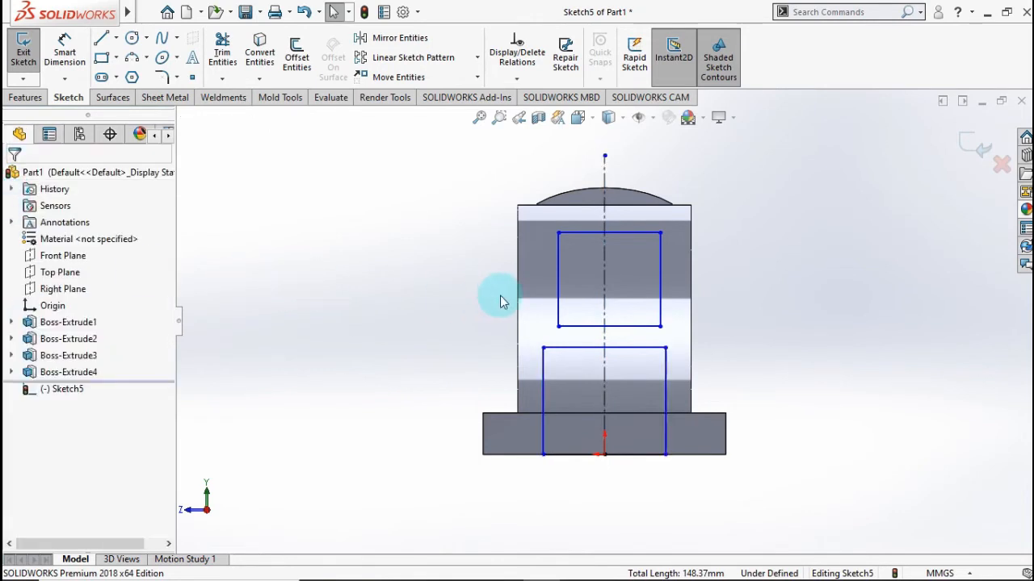
left_click(603, 277)
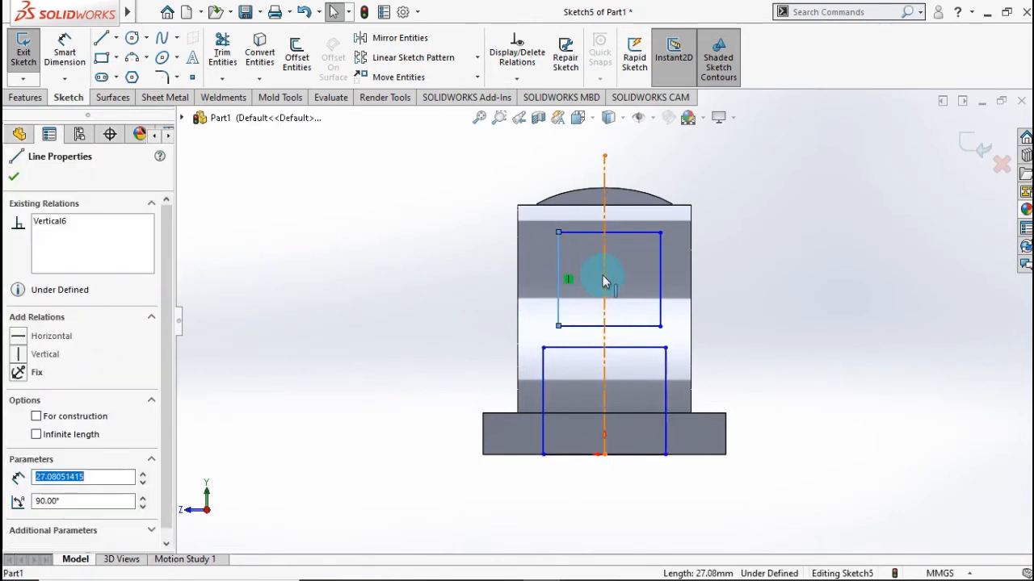
left_click(661, 281, "ctrl")
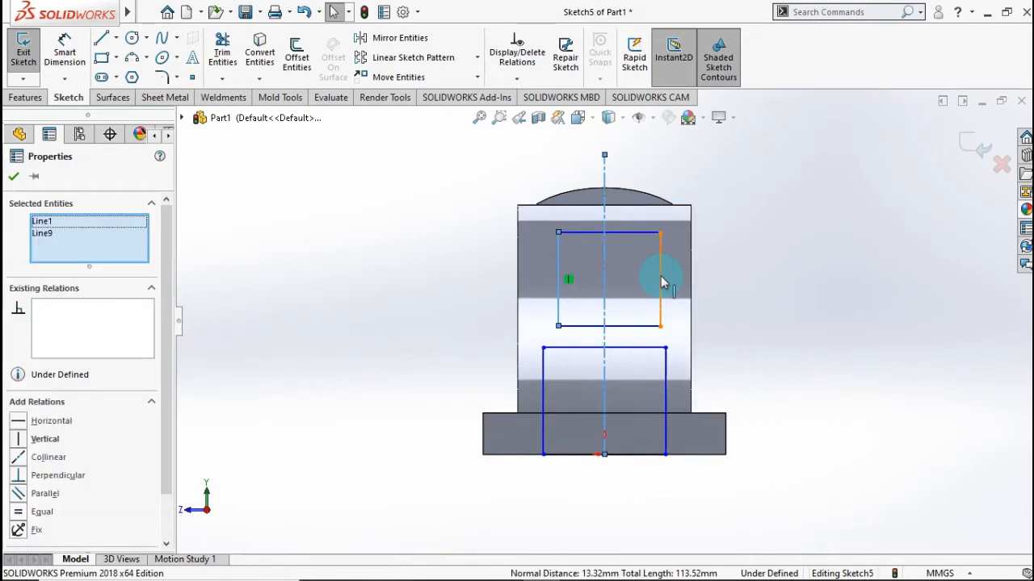
left_click(588, 305, "ctrl")
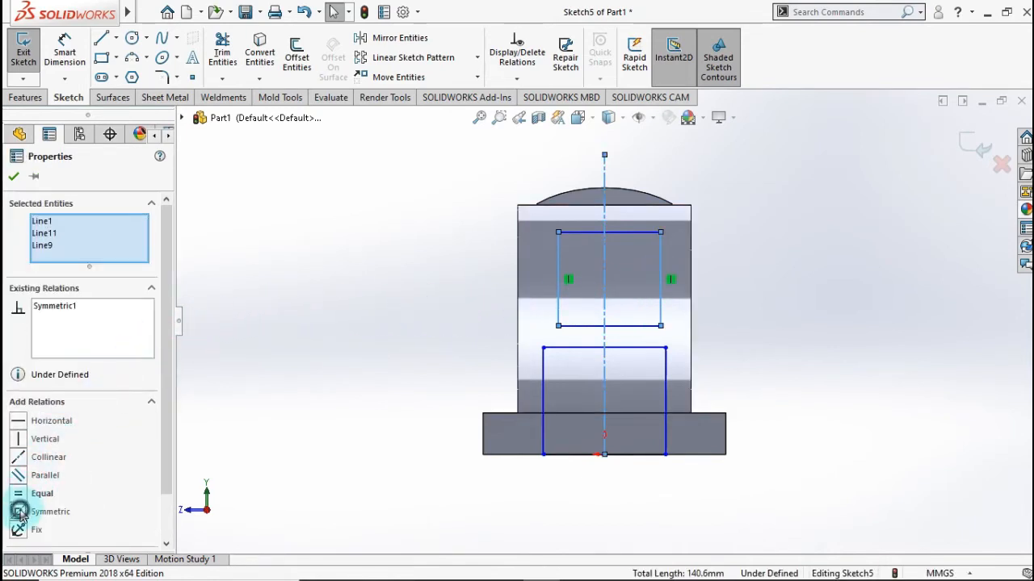
left_click(13, 178)
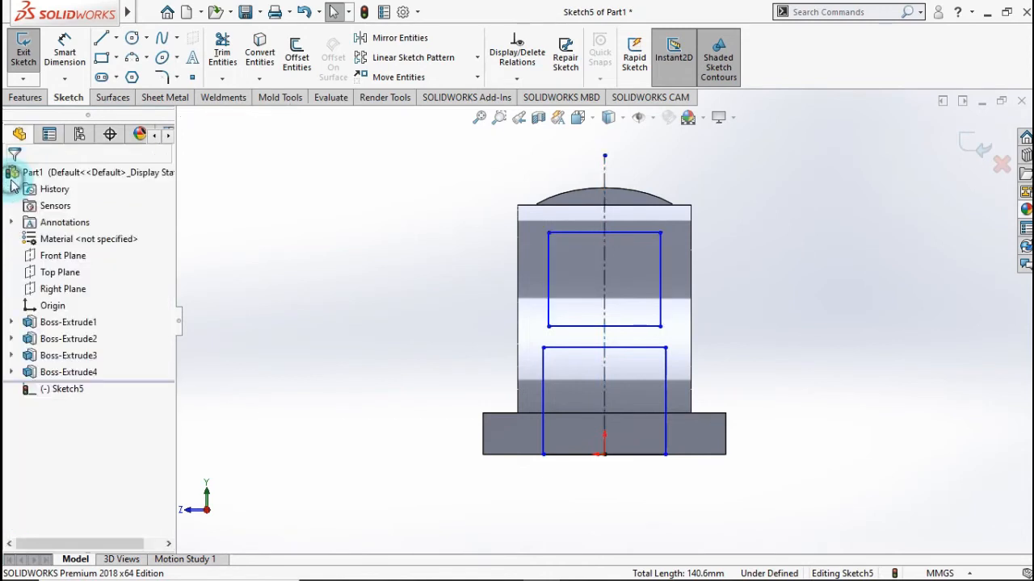
- Dimension the lower rectangle to 30 mm wide and 30 mm high
left_click(70, 53)
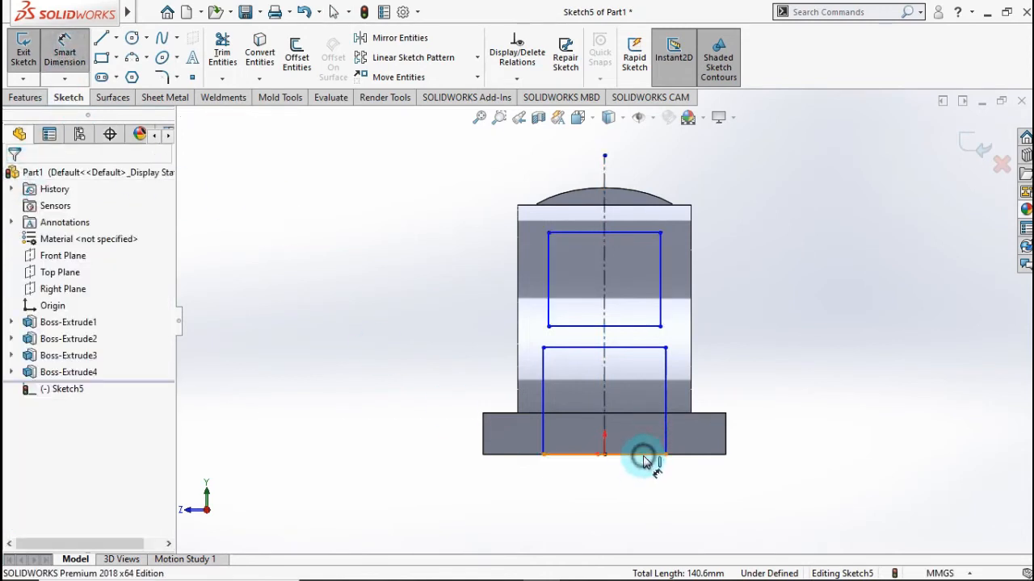
left_click(616, 484)
left_click(601, 514)
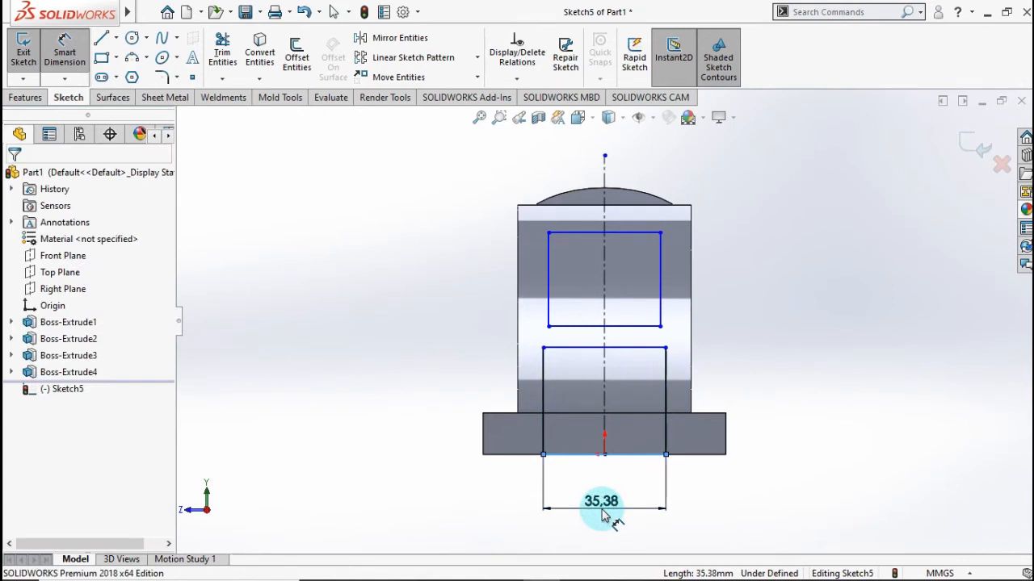
double_click(601, 502)
type("30")
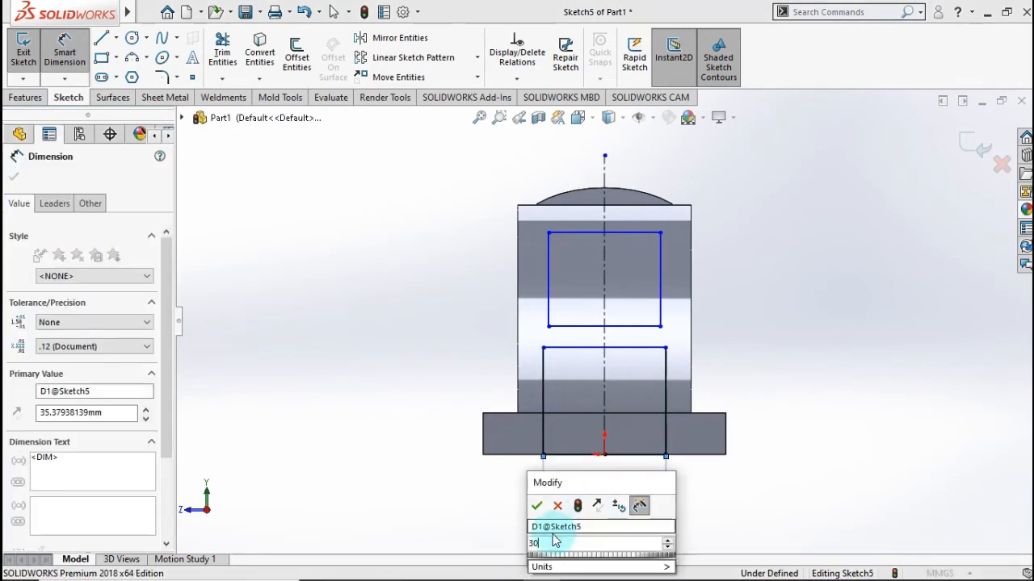
left_click(535, 507)
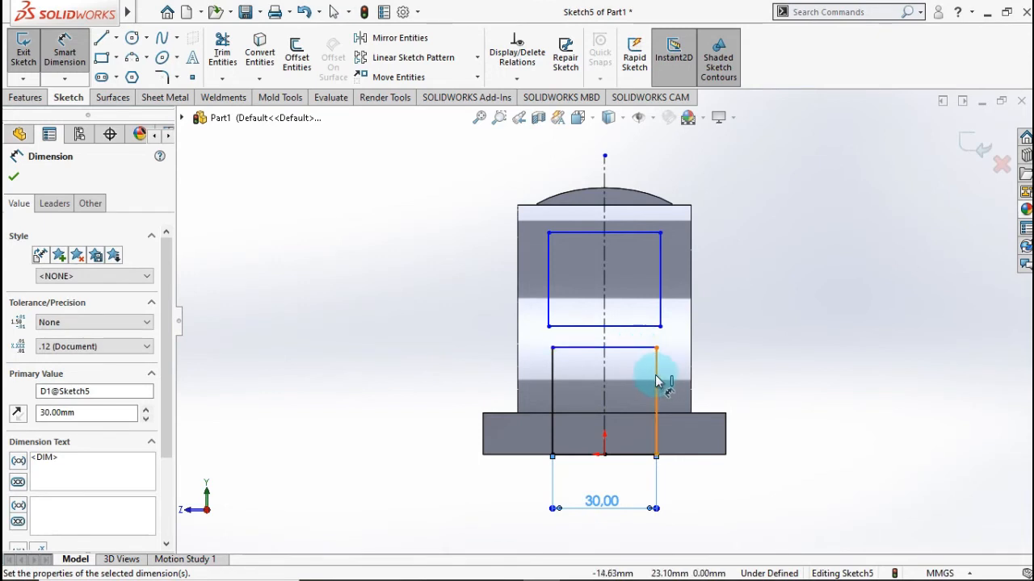
left_click(687, 386)
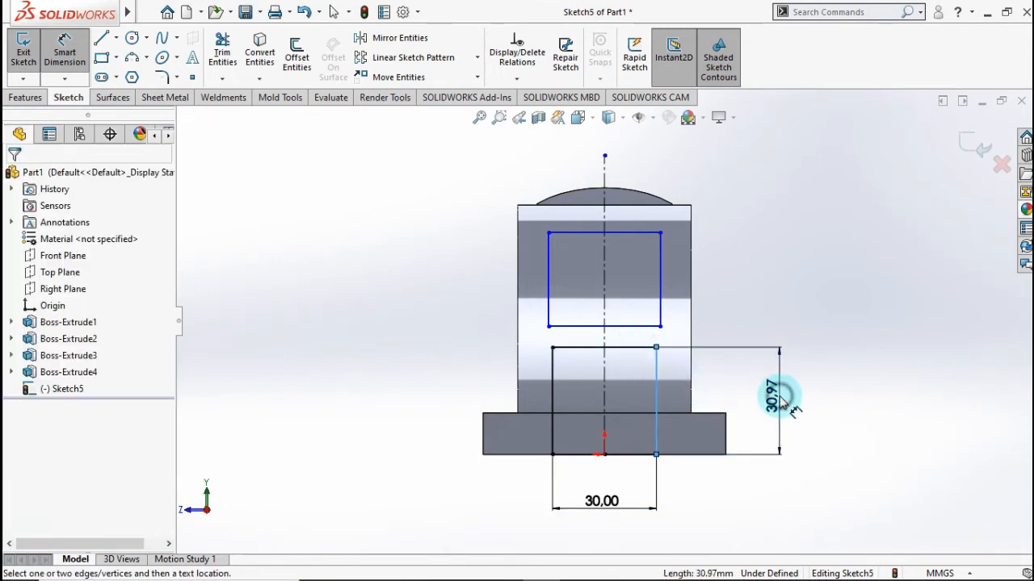
left_click(780, 401)
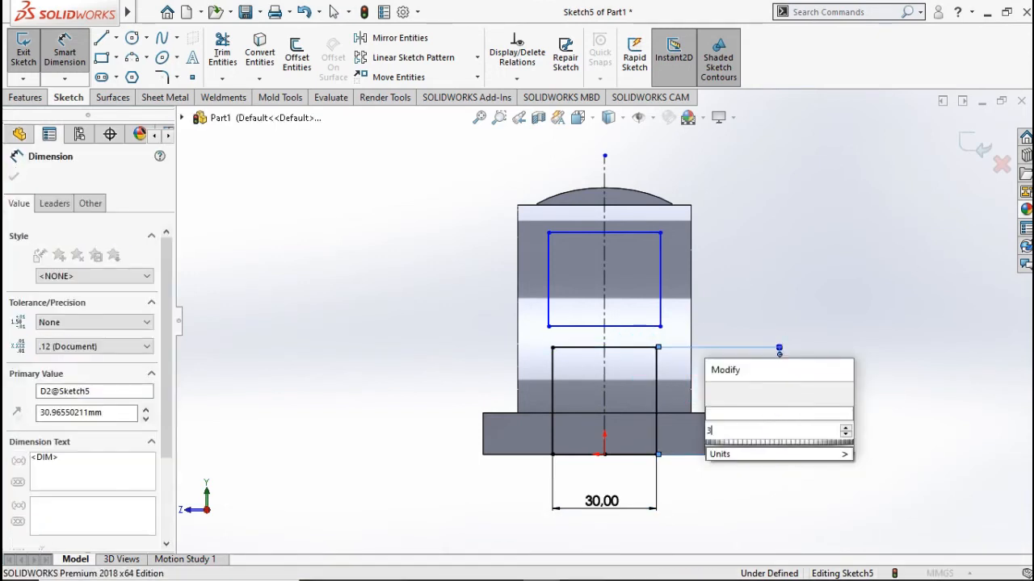
type("30")
left_click(712, 394)
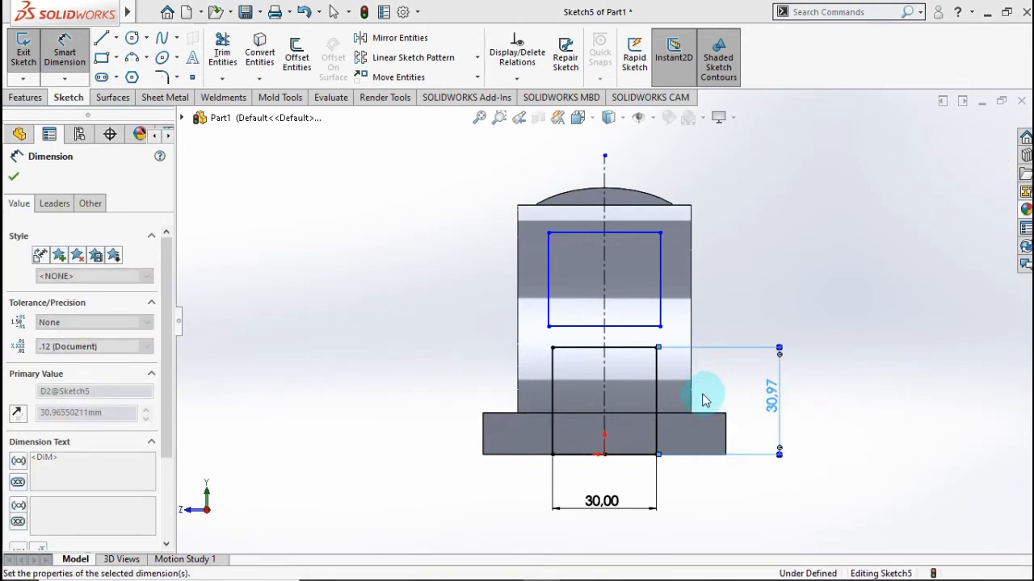
- Dimension the gap between the lower rectangle's top line and the upper rectangle's bottom line to 27 mm
left_click(635, 349)
left_click(638, 326)
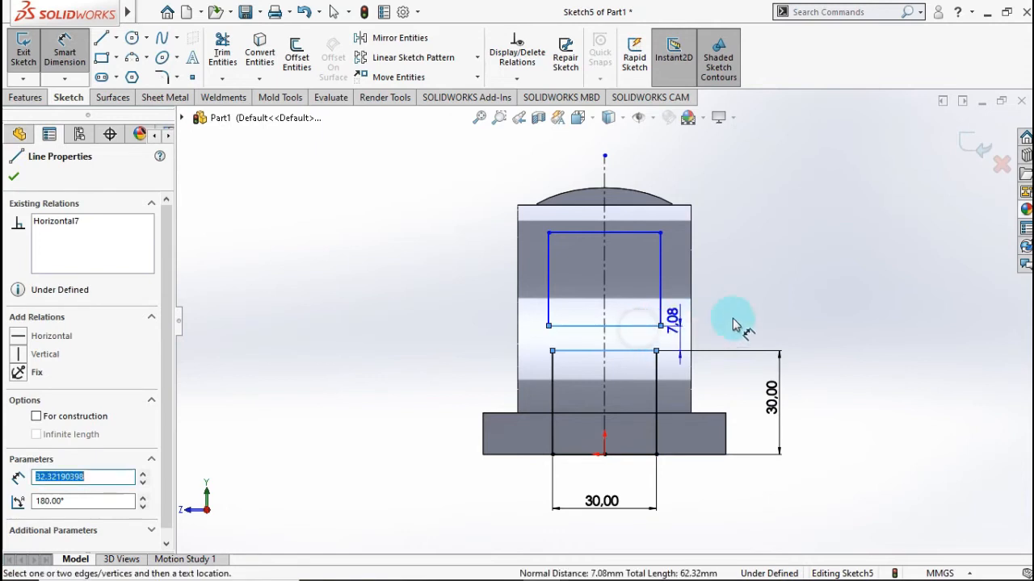
left_click(779, 307)
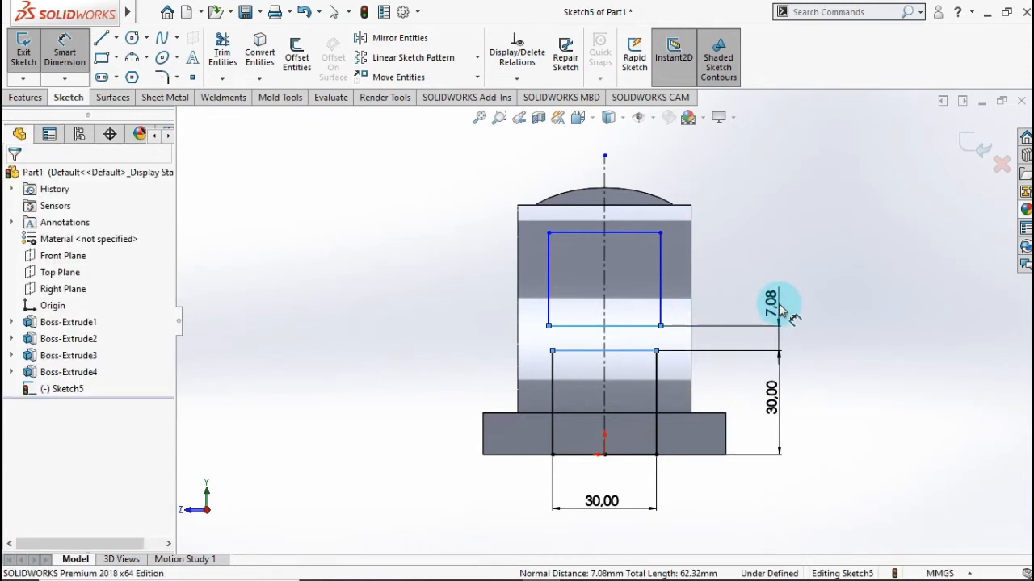
type("27")
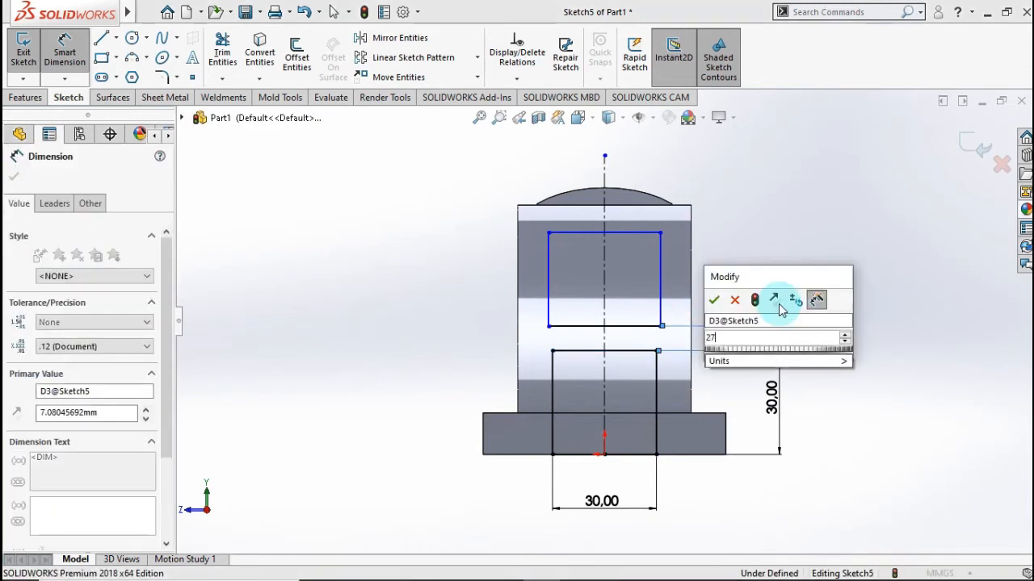
left_click(715, 299)
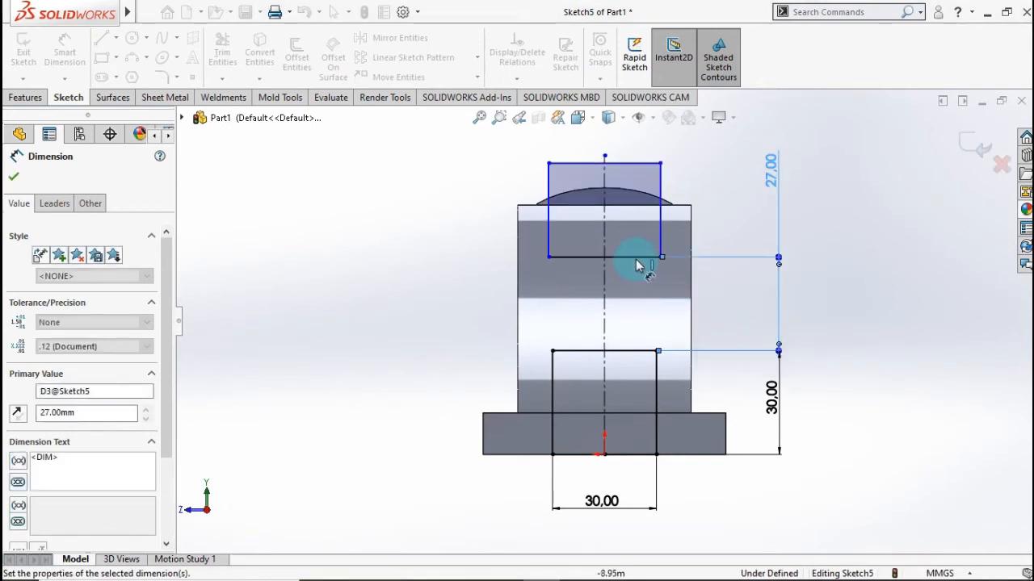
- Dimension the upper rectangle's width to 30 mm
left_click(637, 259)
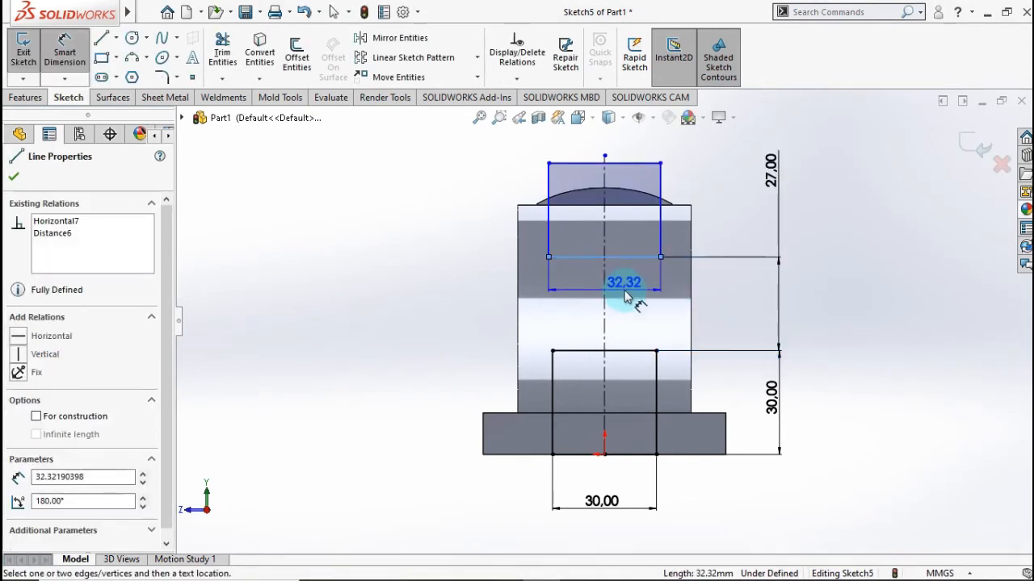
left_click(629, 299)
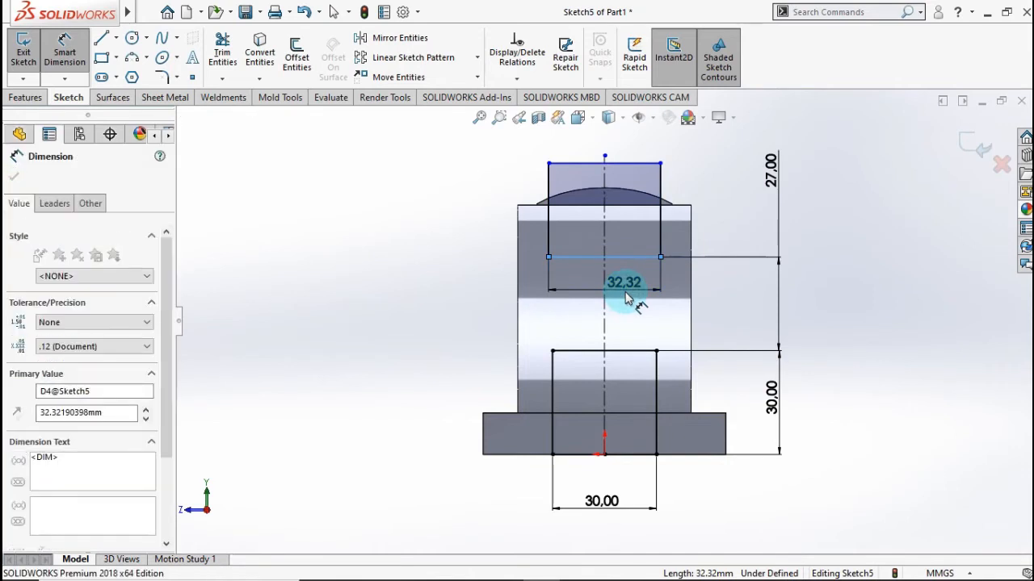
type("30")
left_click(562, 289)
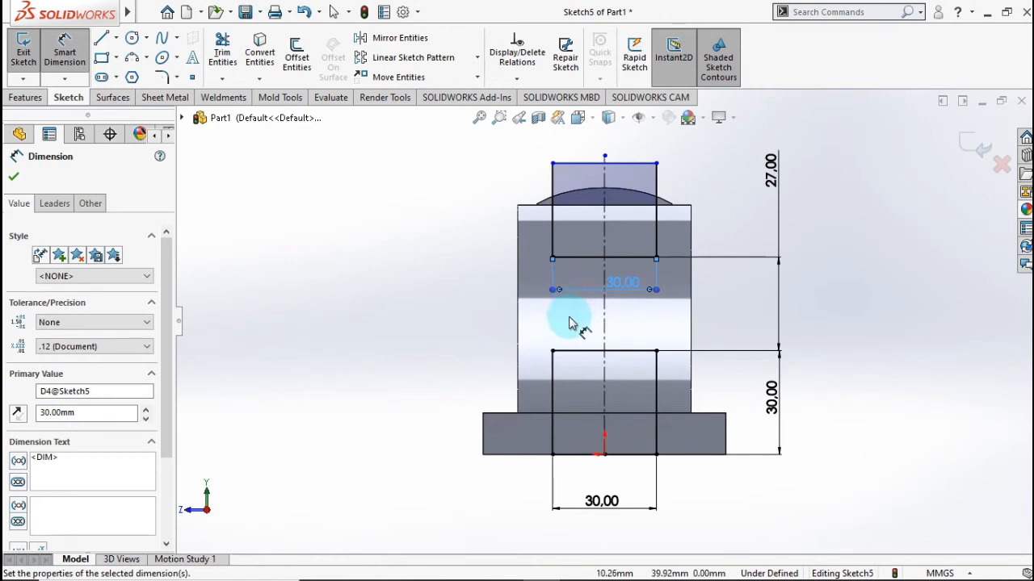
- Cut both rectangles through the arched arm and base with a Blind Extruded Cut 88 mm deep
middle_click_drag(570, 323, 637, 377)
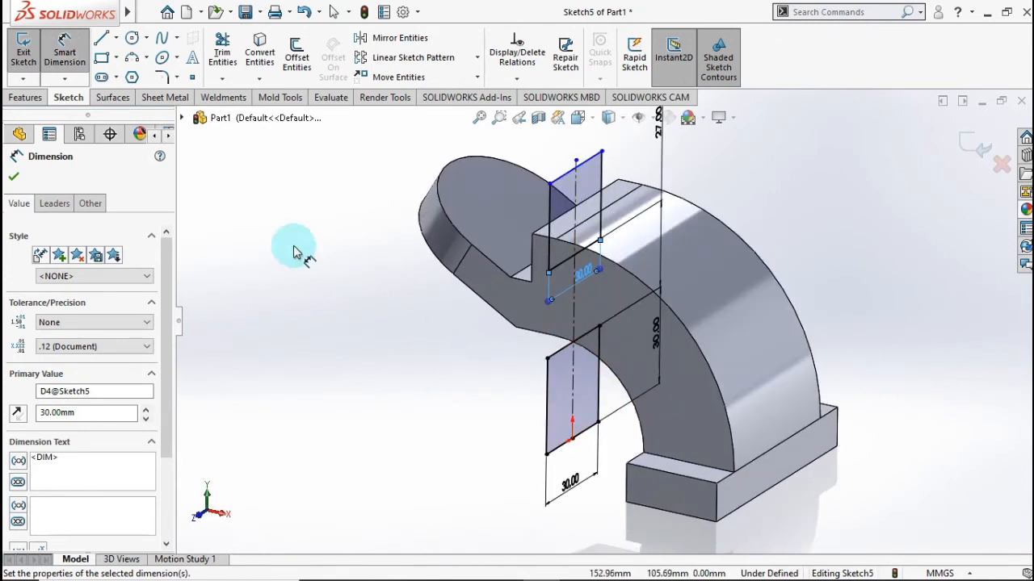
left_click(29, 99)
left_click(234, 55)
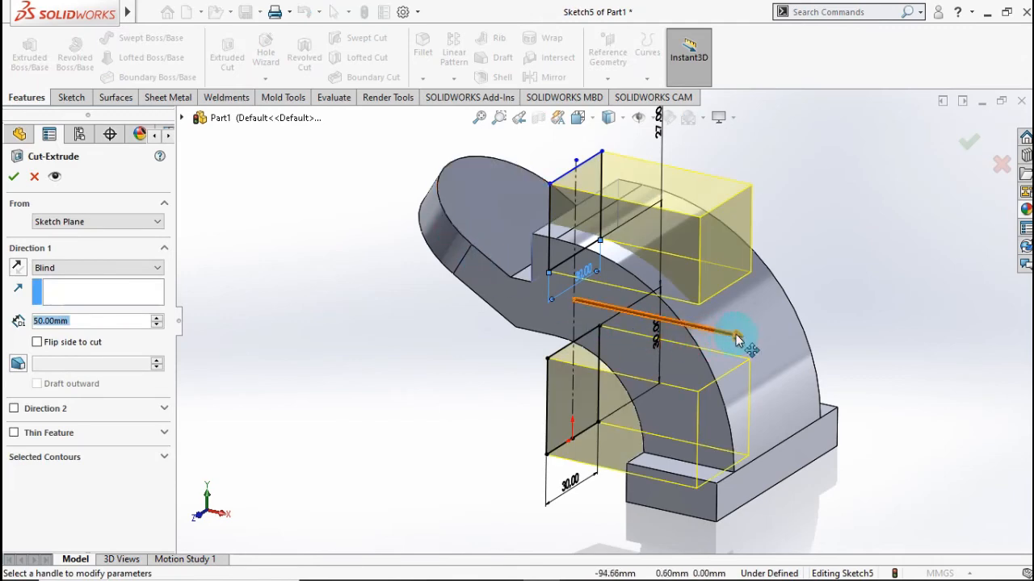
left_click_drag(737, 340, 774, 372)
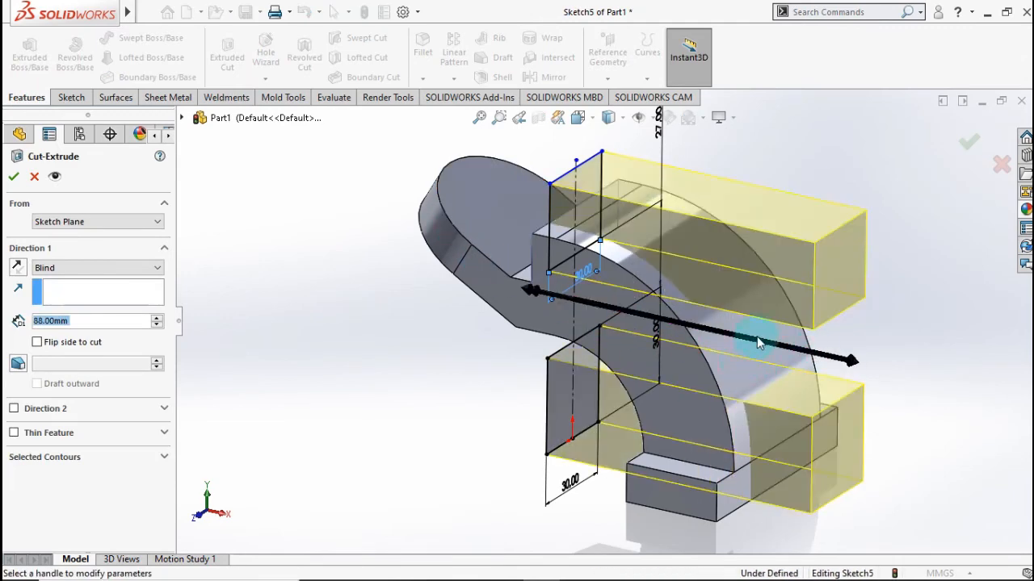
middle_click_drag(759, 343, 863, 261)
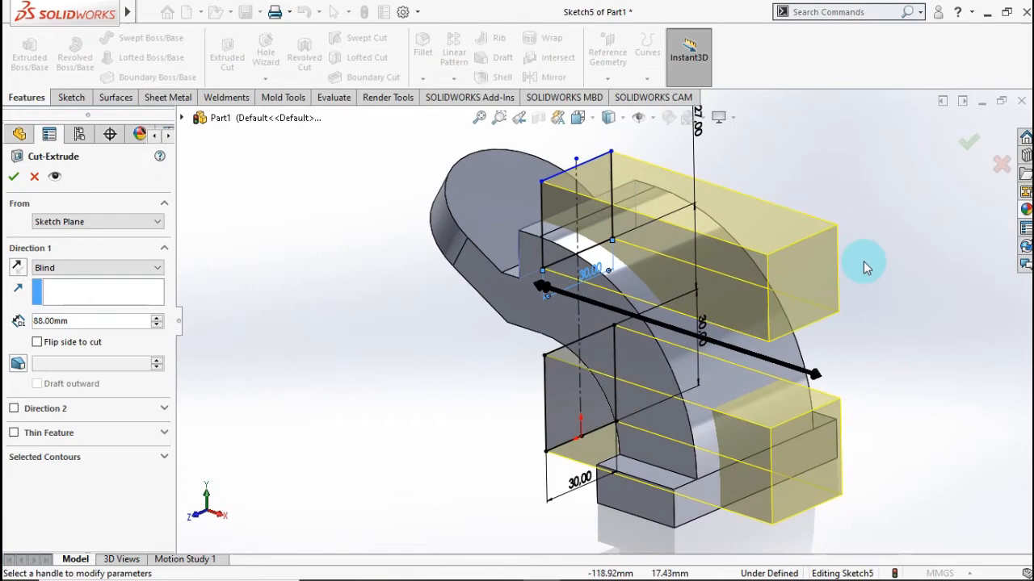
left_click(964, 148)
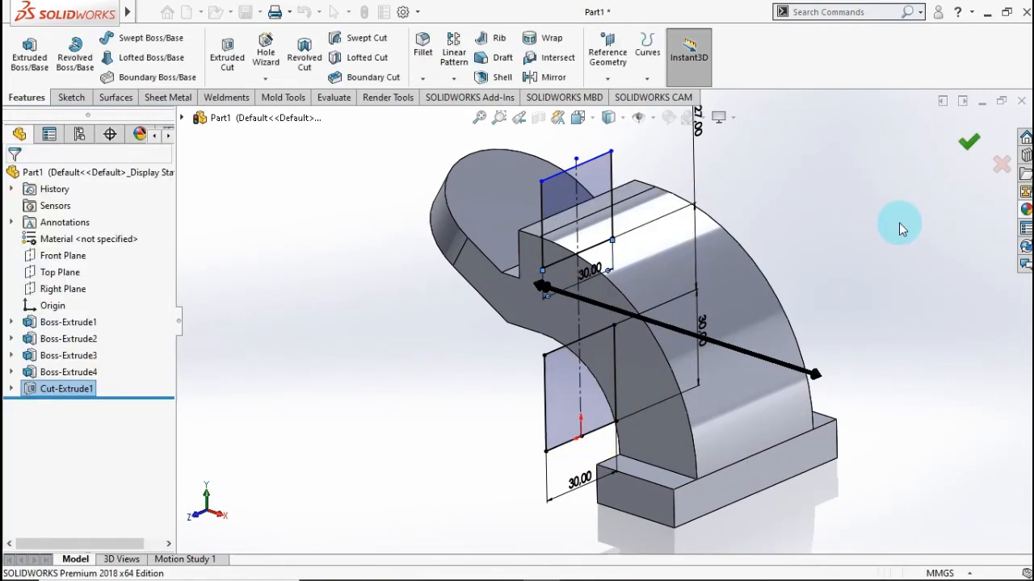
- Fillet the upper front edges of the arm's two side walls, facing the slanted end, with an 8 mm radius
middle_click_drag(706, 370, 595, 288)
scroll(555, 255, "down", 3)
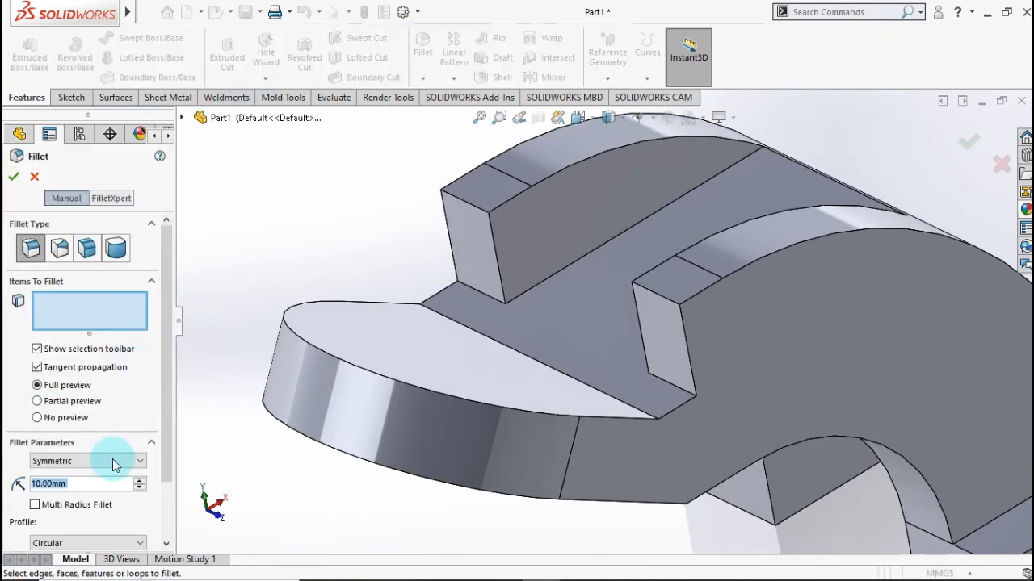
left_click(288, 267)
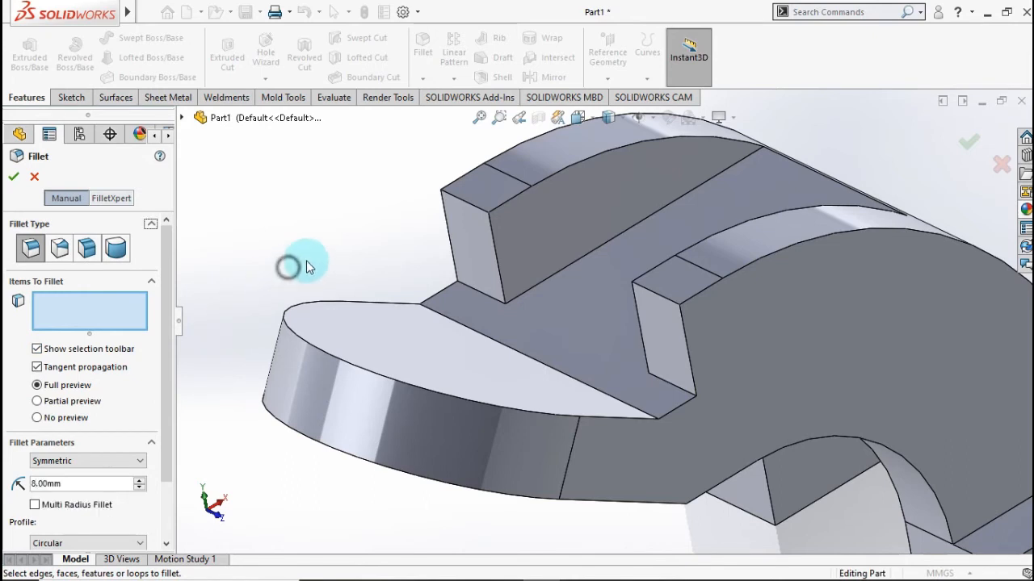
left_click(459, 202)
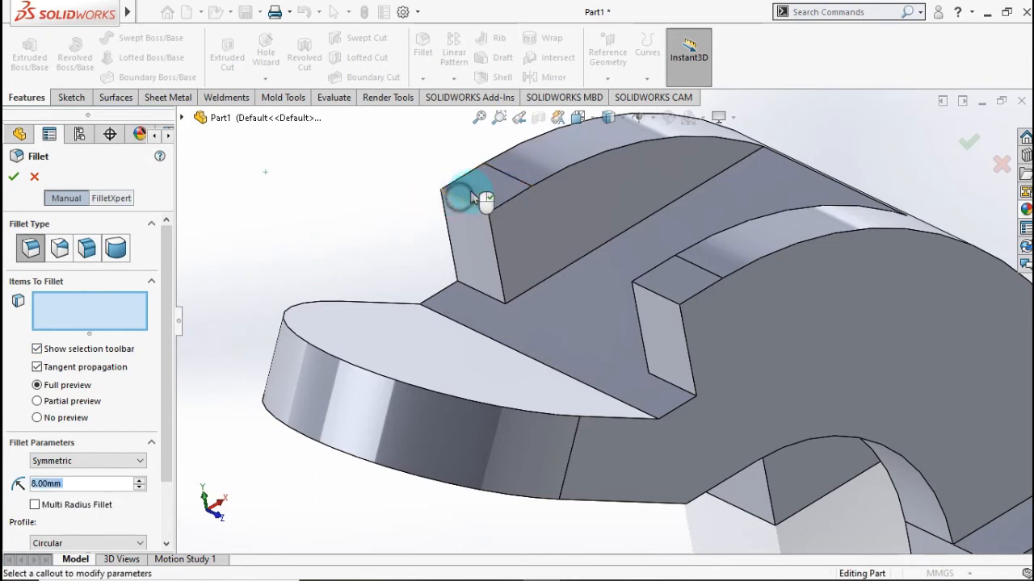
left_click(664, 302)
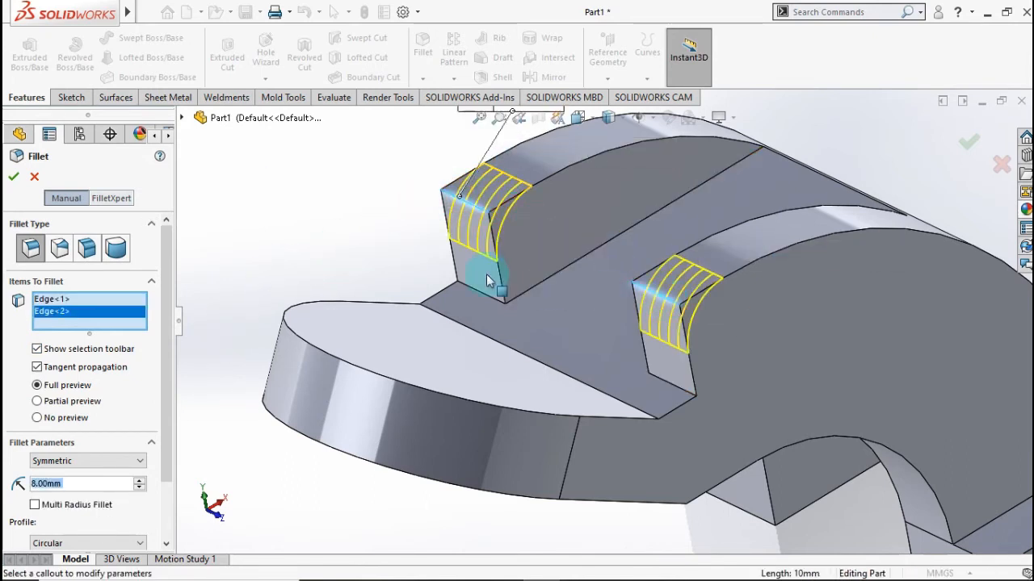
left_click(12, 180)
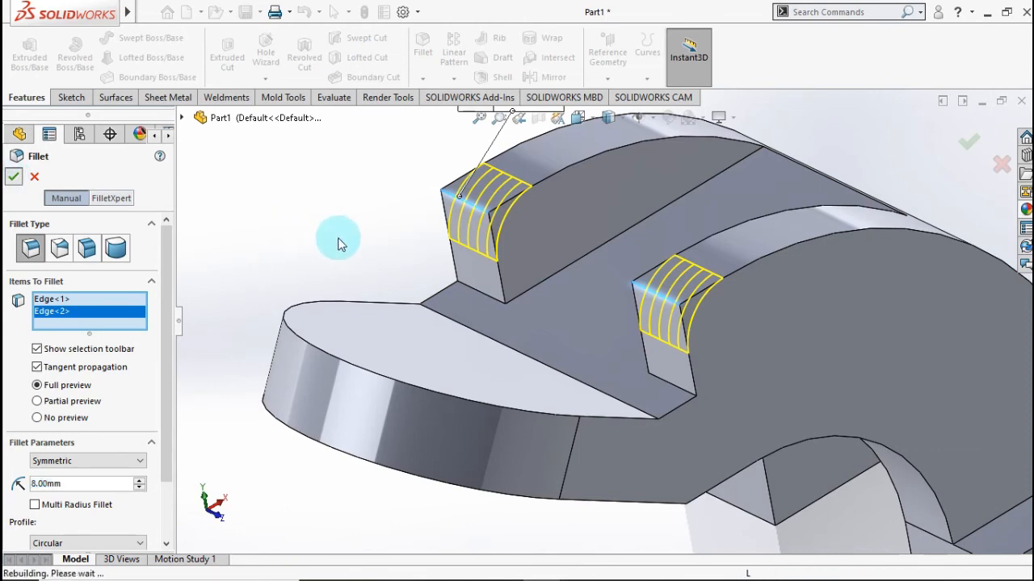
- Sketch a circle about 10.45 mm in diameter on the arm's flat side face, concentric with the filleted corner
middle_click_drag(401, 315, 353, 279)
left_click(597, 375)
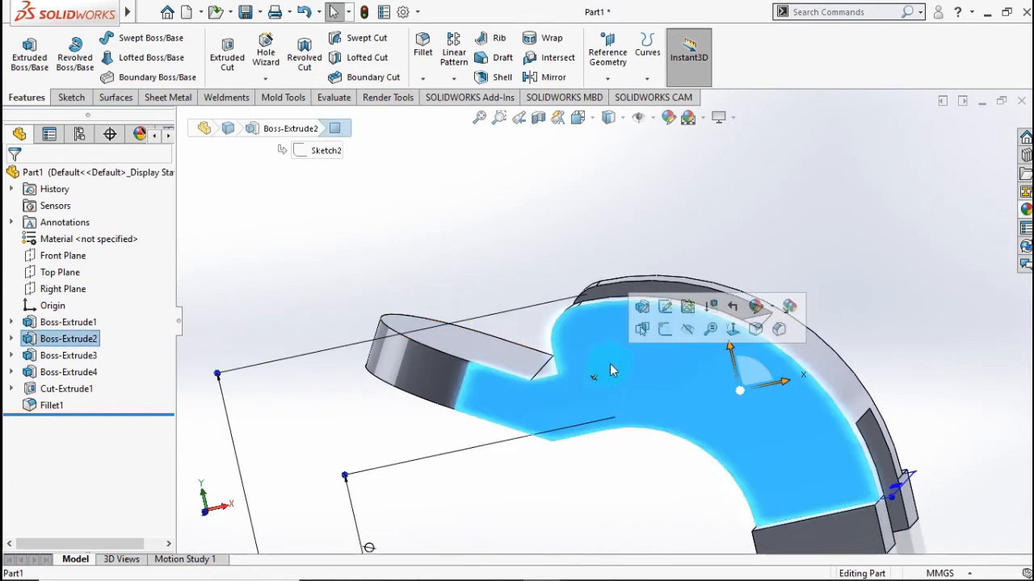
left_click(647, 331)
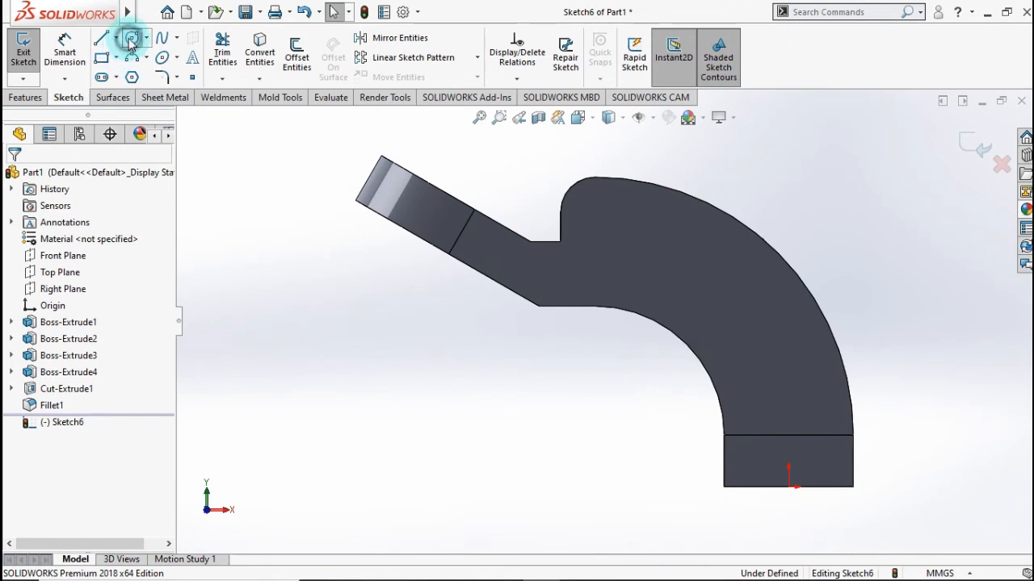
left_click(131, 39)
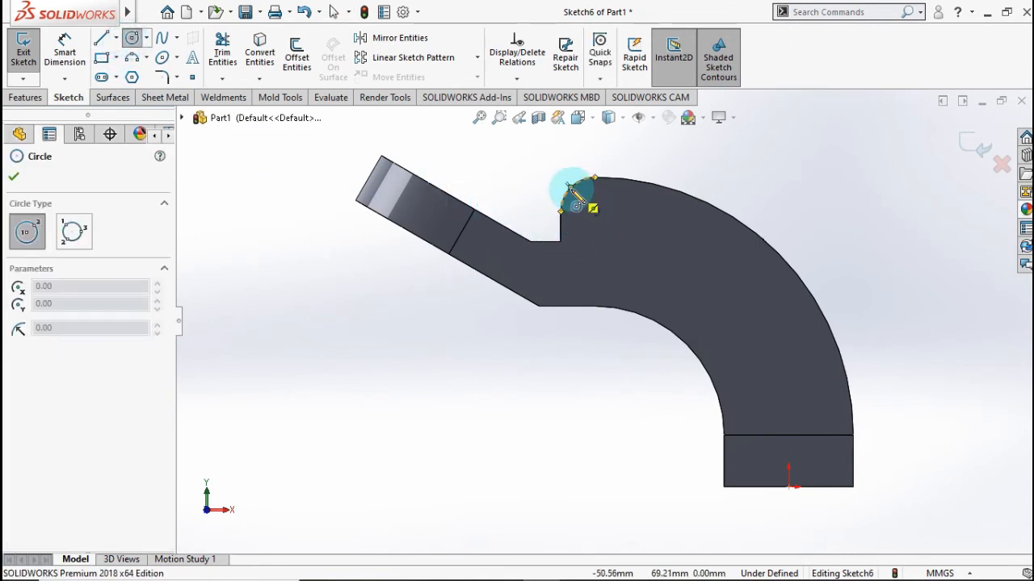
left_click(595, 213)
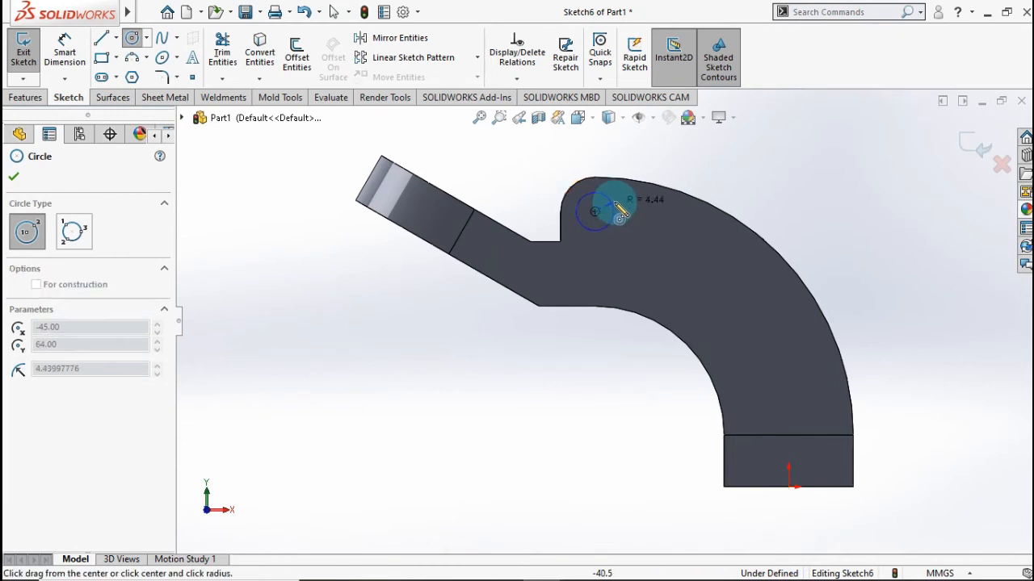
left_click(617, 209)
- Dimension the circle's diameter to 8 mm
left_click(77, 53)
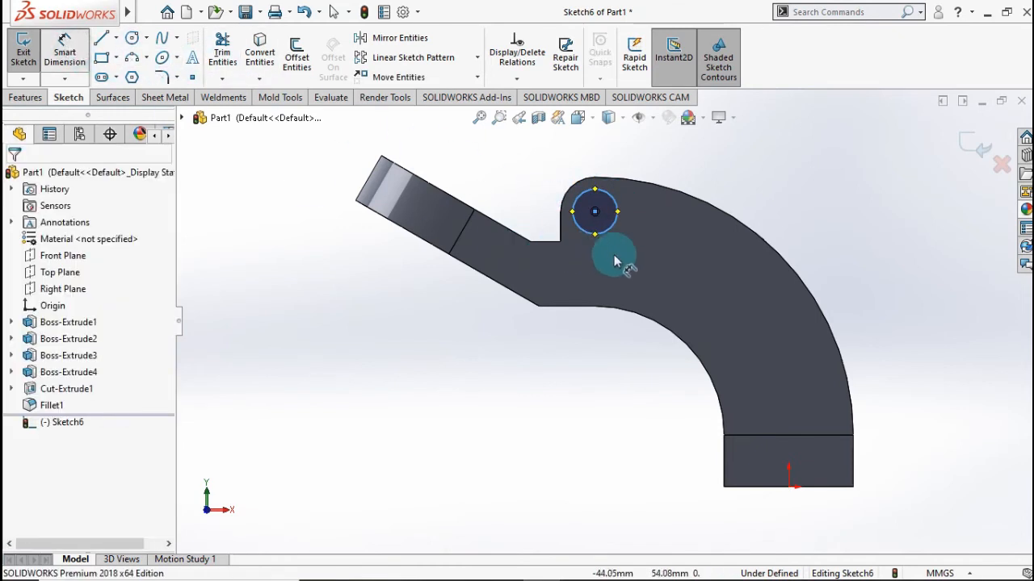
left_click(636, 232)
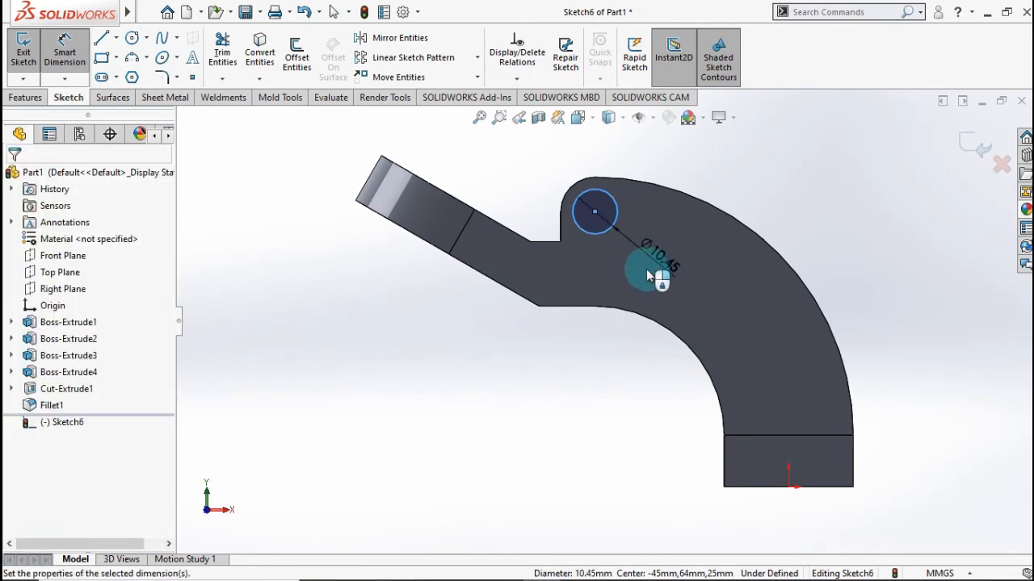
left_click(610, 243)
type("8")
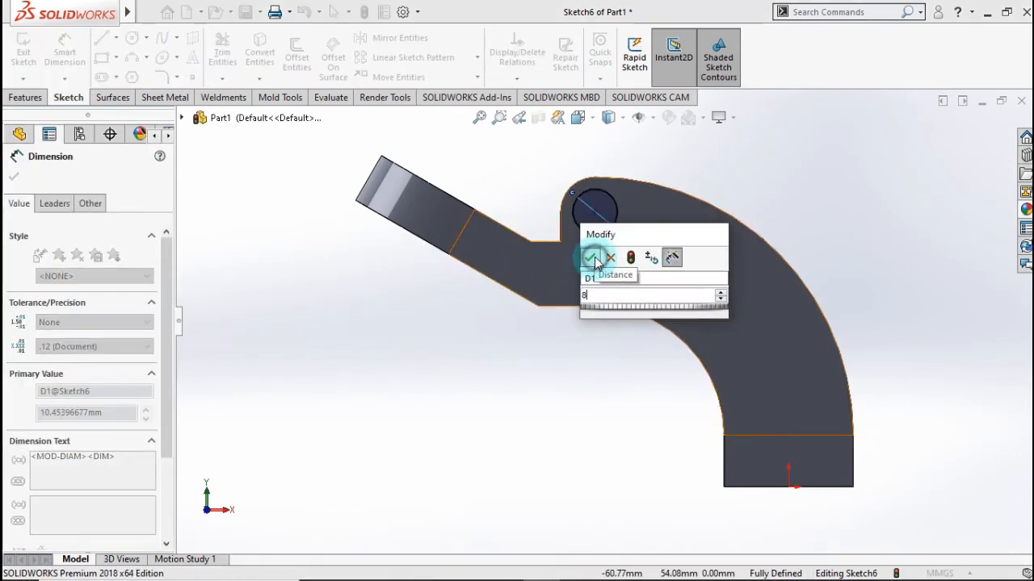
left_click(590, 257)
left_click(457, 236)
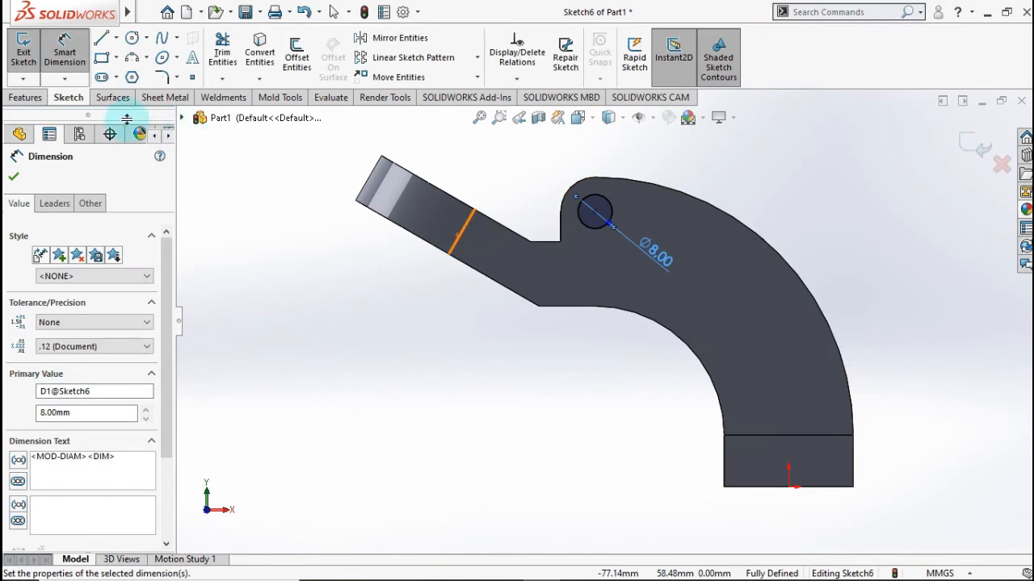
- Cut the 8 mm circle through both side walls with a Through All Extruded Cut
left_click(24, 98)
left_click(214, 61)
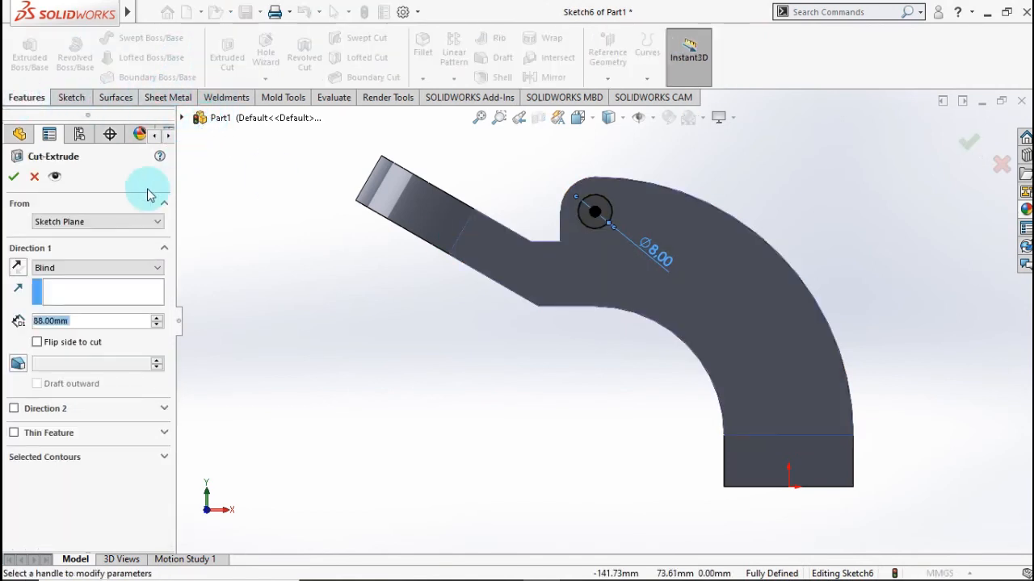
left_click(110, 269)
left_click(102, 291)
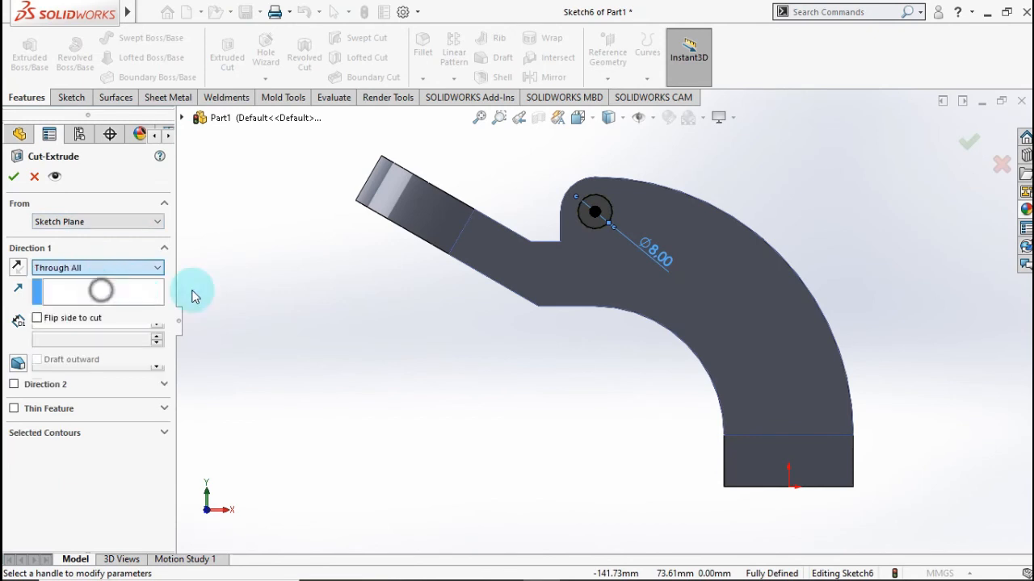
middle_click_drag(529, 235, 490, 323)
left_click(14, 176)
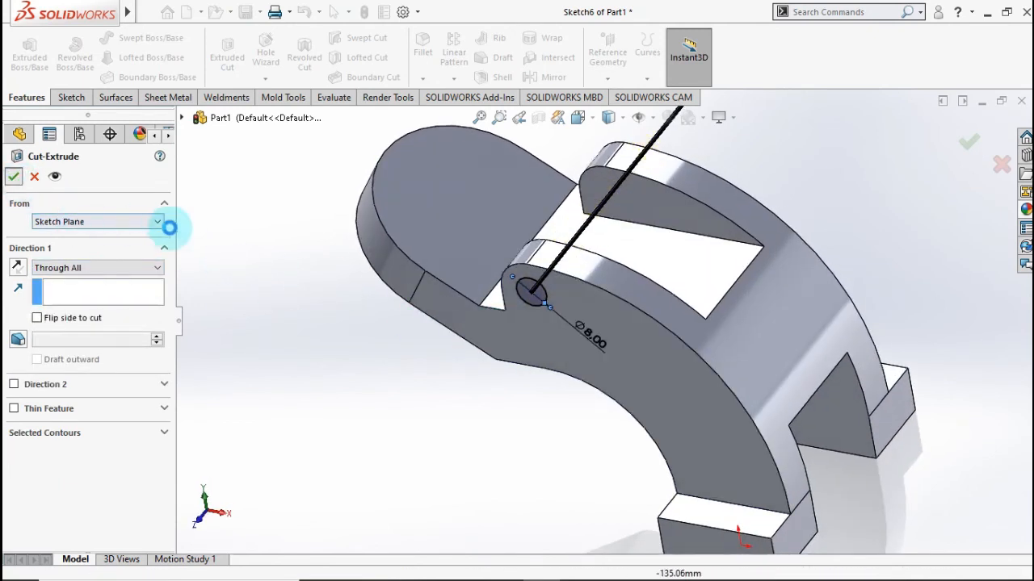
left_click(266, 299)
- Sketch a circle about 16.2 mm in diameter on the slanted end's upper face, centred on its rounded tip's arc
mouse_move(358, 342)
middle_mouse_down()
mouse_move(411, 250)
mouse_move(358, 273)
mouse_move(368, 333)
middle_mouse_up()
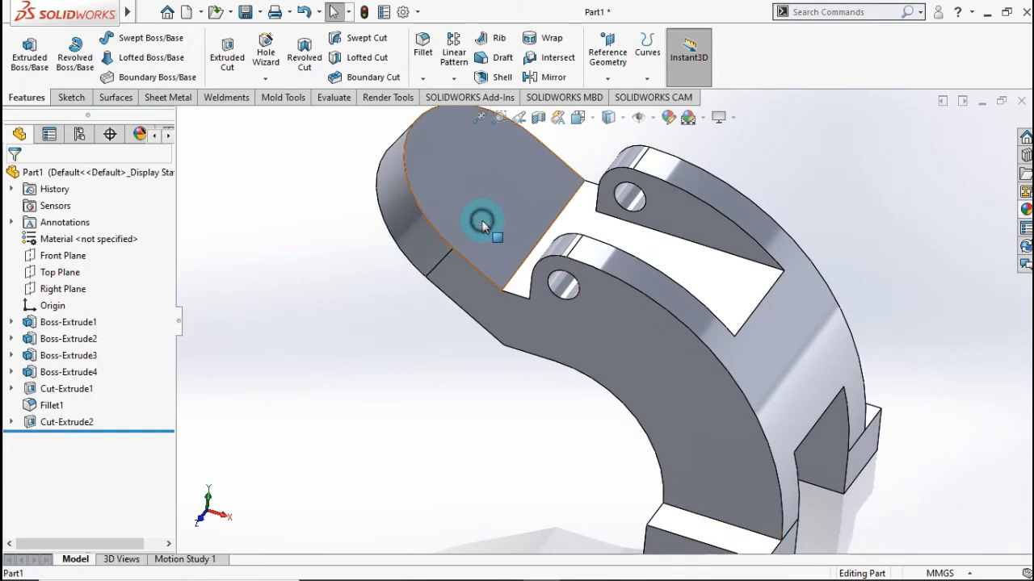
left_click(482, 224)
left_click(536, 194)
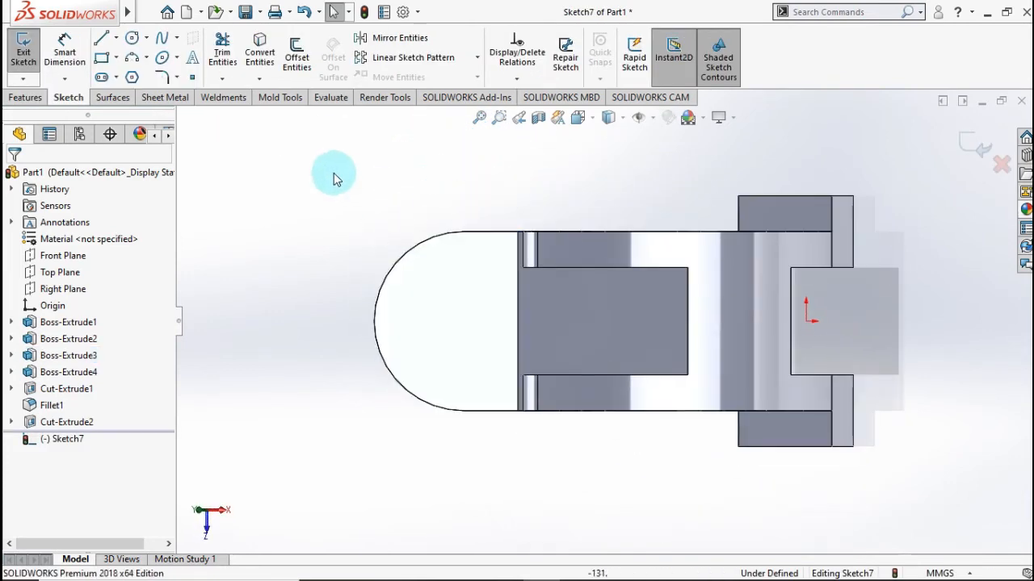
left_click(129, 40)
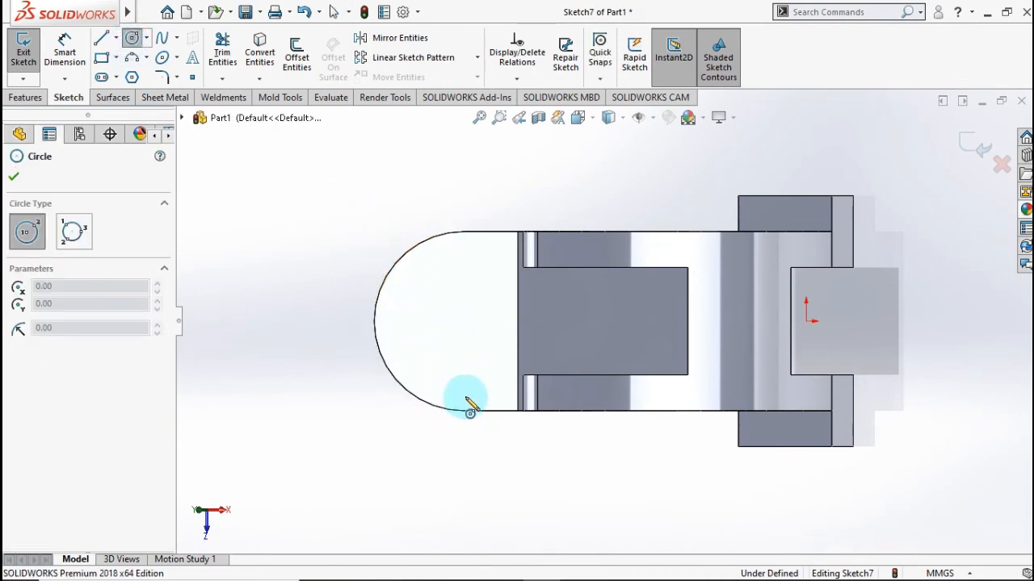
left_click(464, 322)
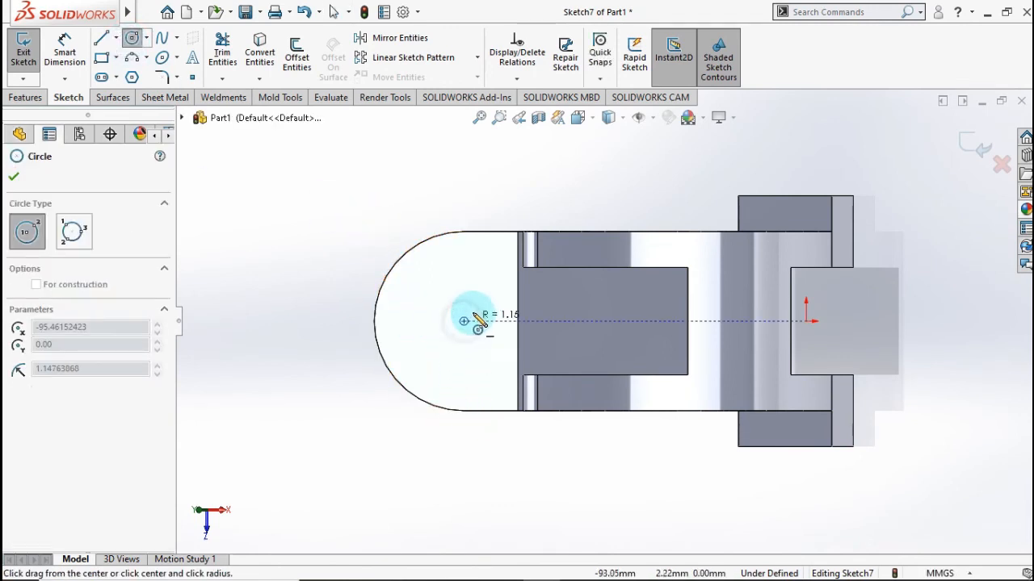
left_click(492, 313)
- Dimension the diameter of the circle on the slanted end to 16 mm
left_click(65, 50)
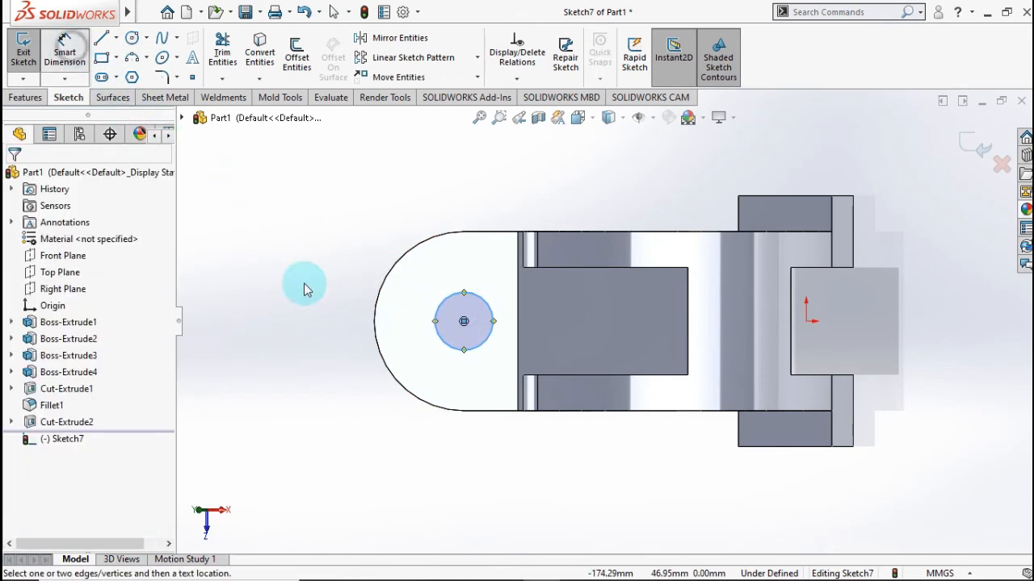
left_click(440, 340)
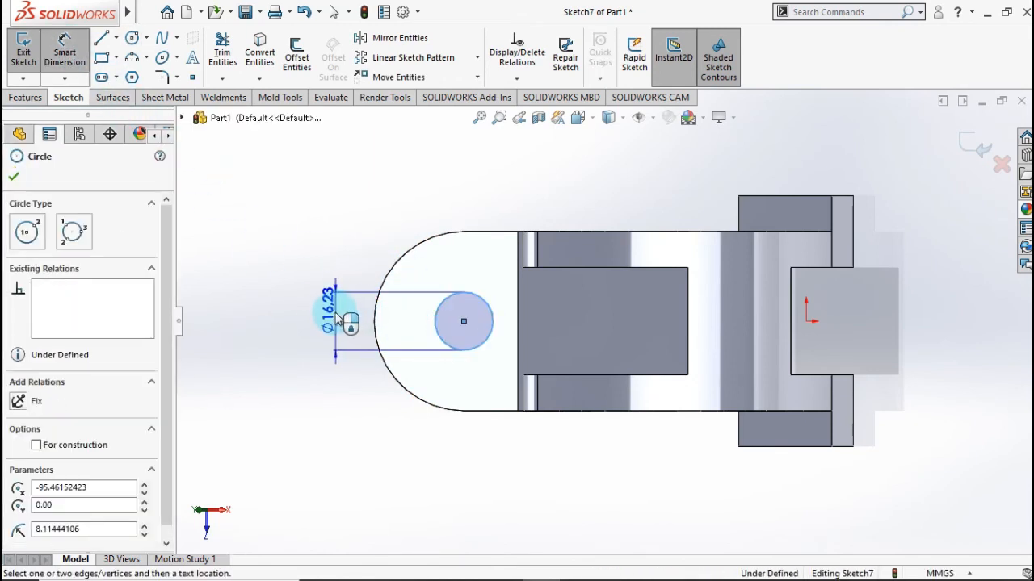
left_click(327, 331)
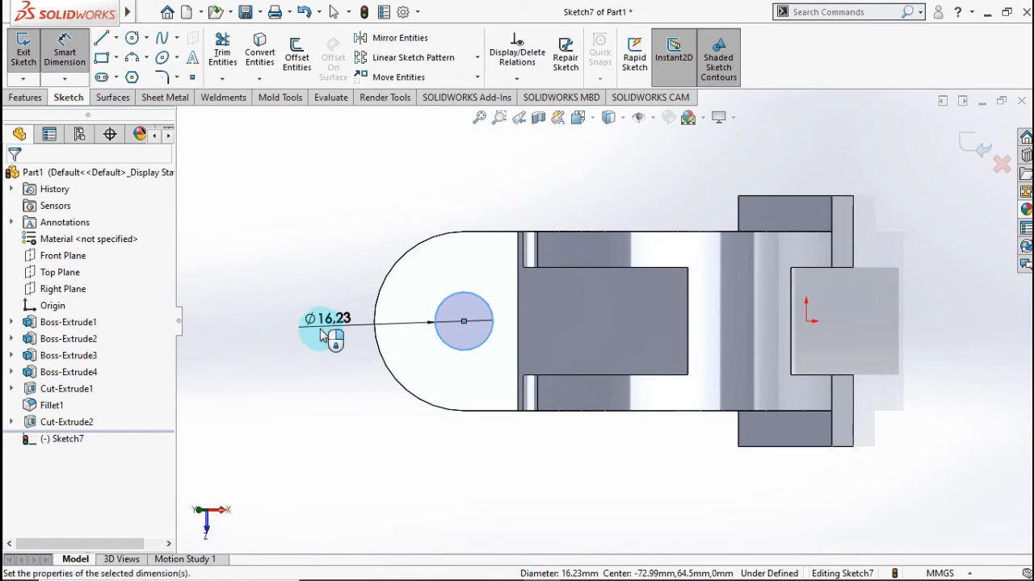
type("16")
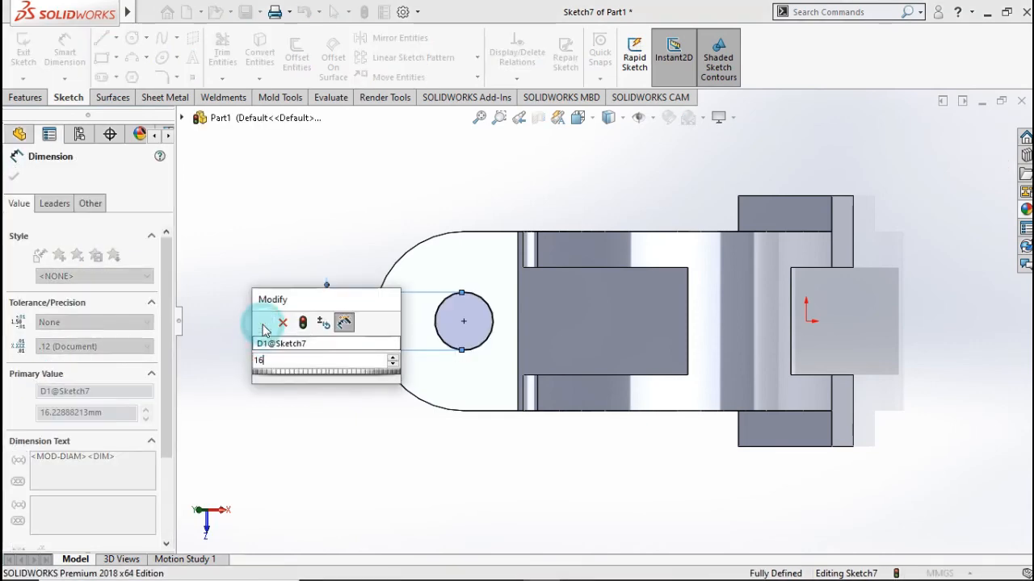
left_click(264, 324)
left_click(260, 371)
left_click(208, 383)
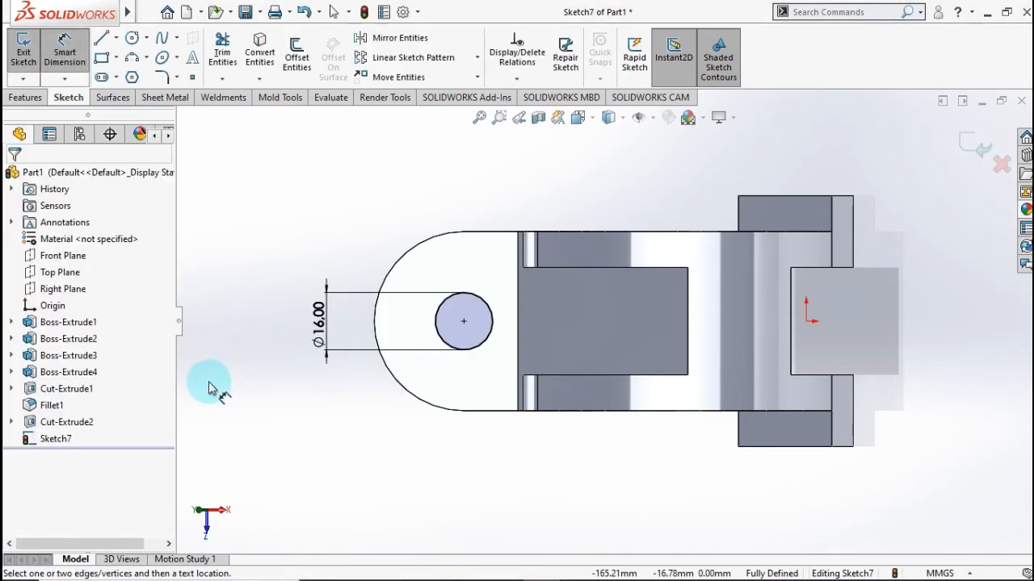
- Cut the 16 mm circle through the slanted end with a Blind Extruded Cut 88 mm deep
key("ctrl+7")
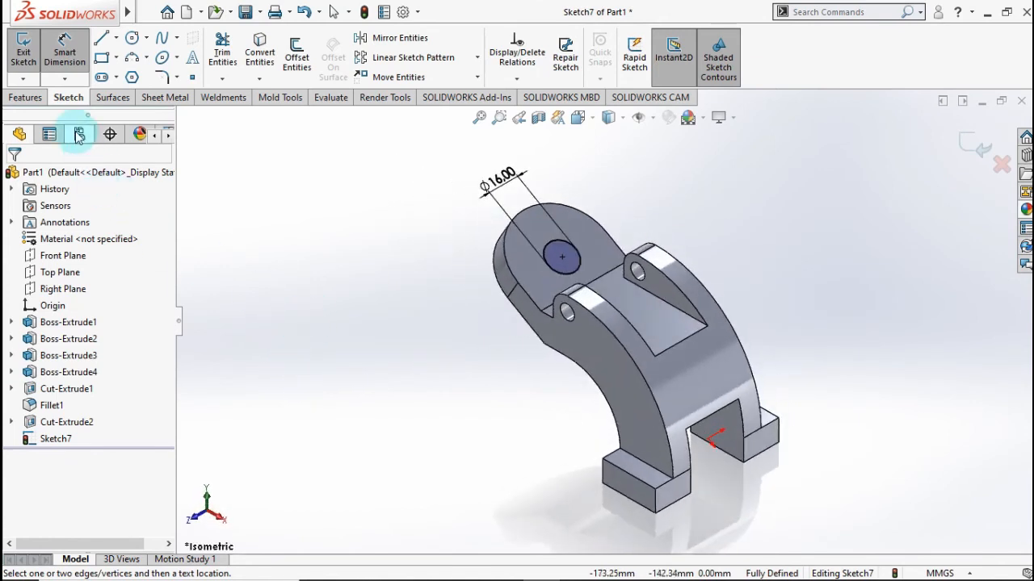
left_click(27, 98)
left_click(226, 65)
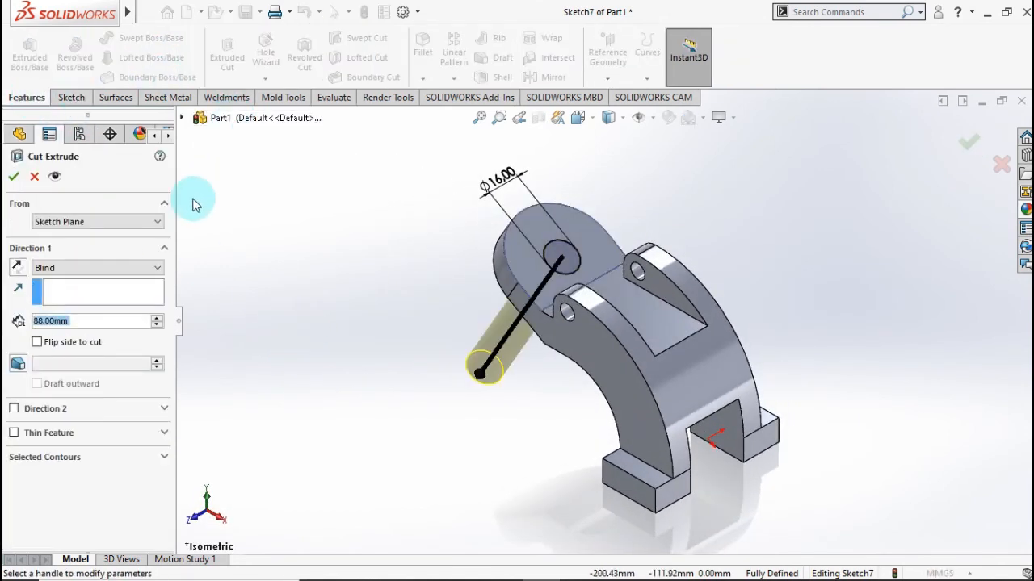
left_click(14, 176)
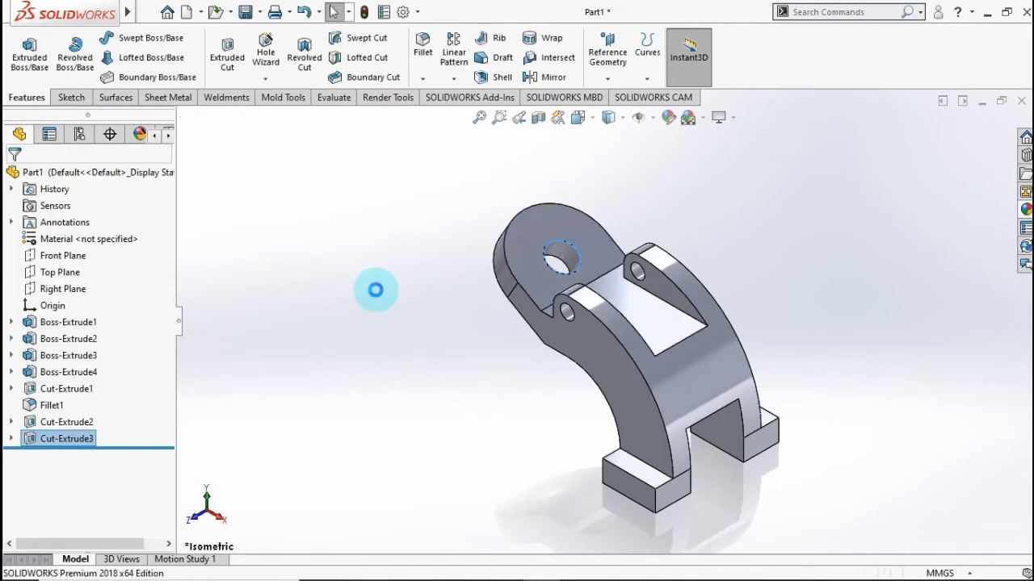
left_click(387, 297)
- Apply an orange colour from the standard swatches to the whole part's appearance
middle_click_drag(429, 363, 826, 198)
key("ctrl+7")
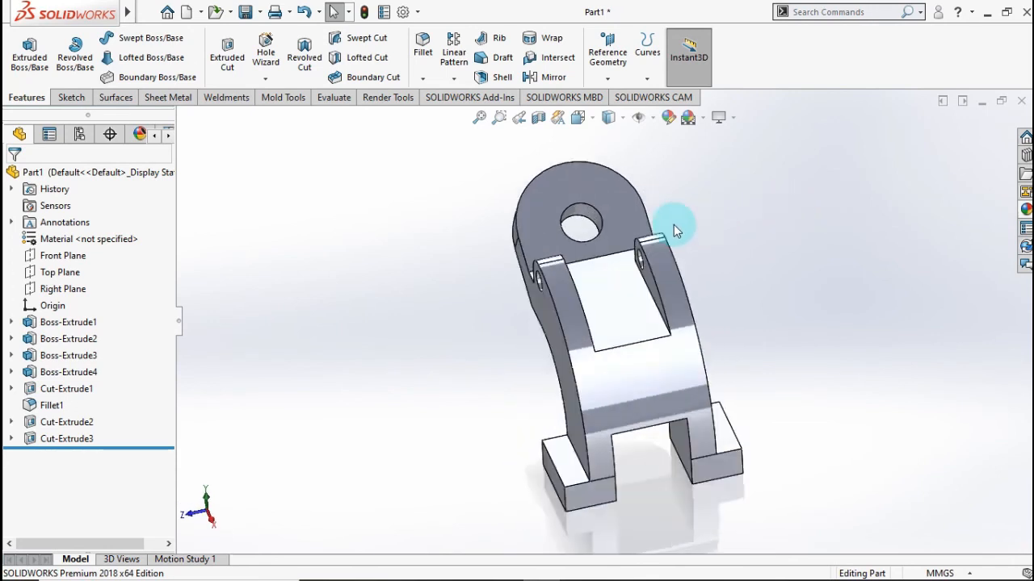
left_click(143, 173)
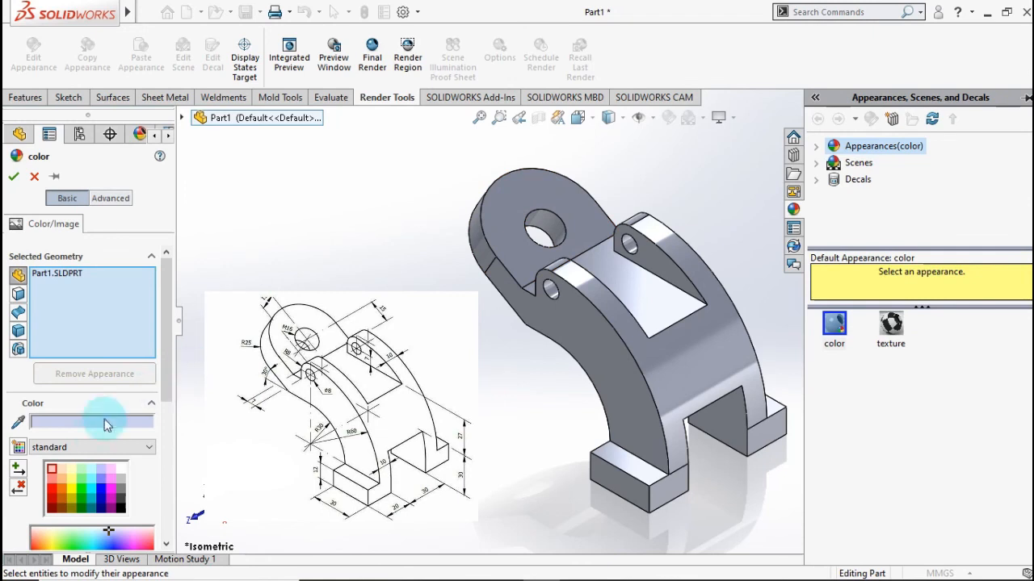
left_click(63, 494)
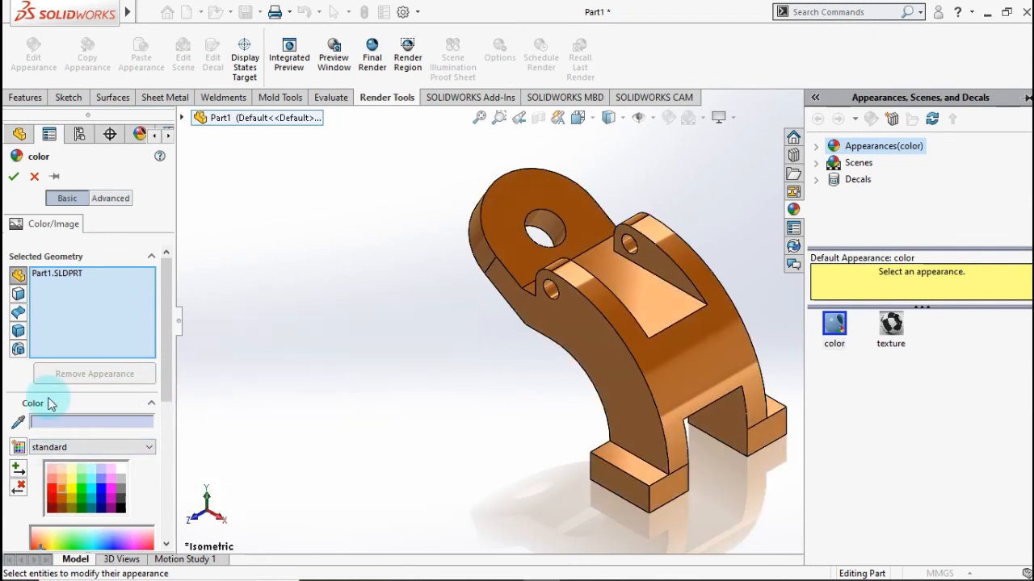
left_click(12, 179)
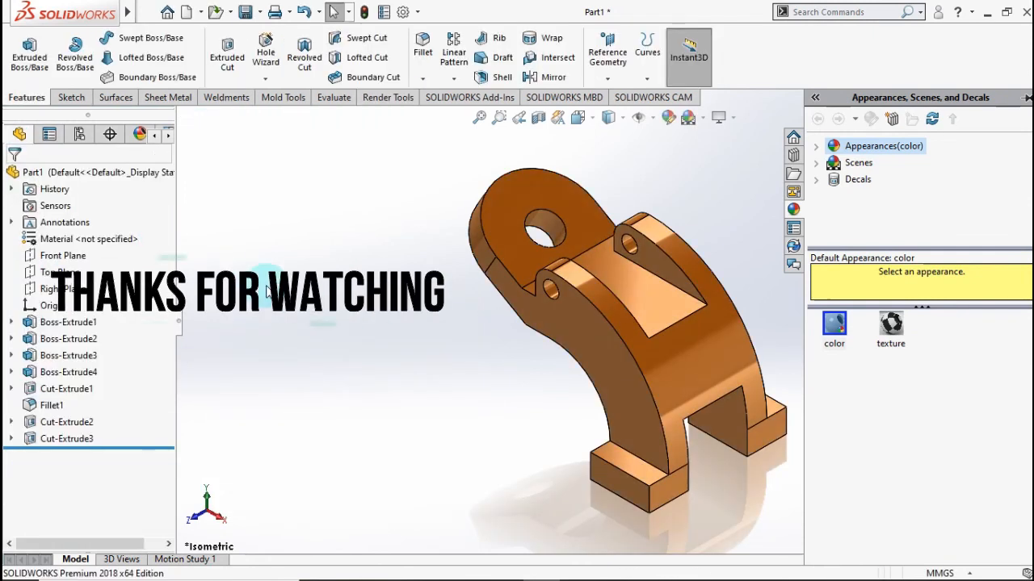